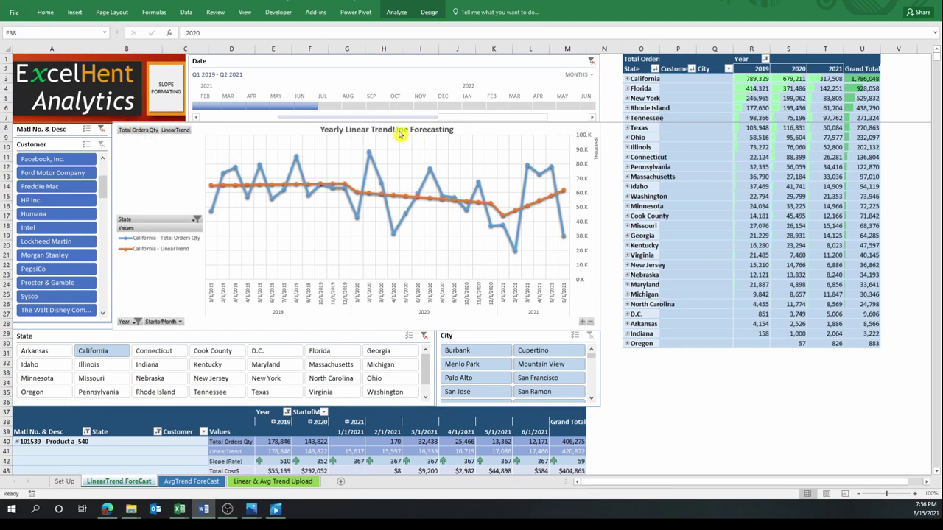
Switch to the AvgTrend ForeCast sheet with California's yearly average trend chart and slope table
{"action": "left_click", "coordinate": [193, 483]}
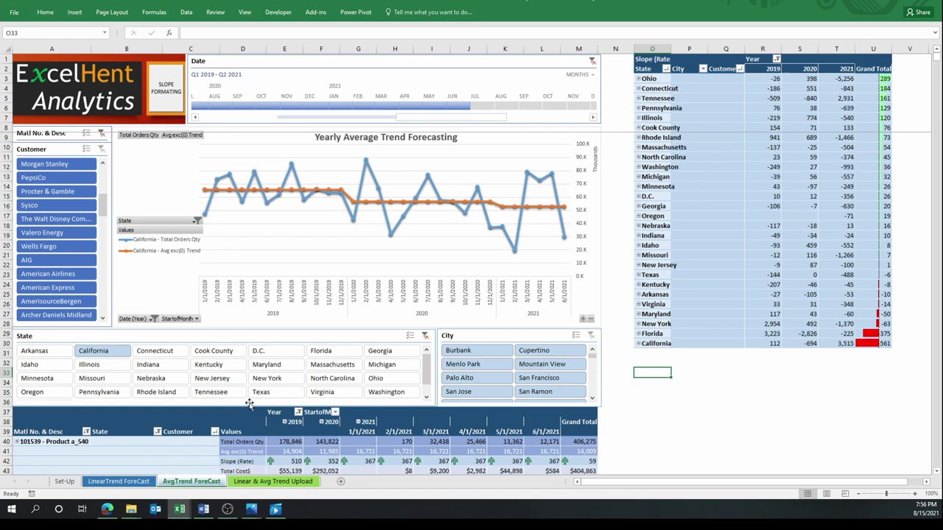
{"action": "mouse_move", "coordinate": [250, 509]}
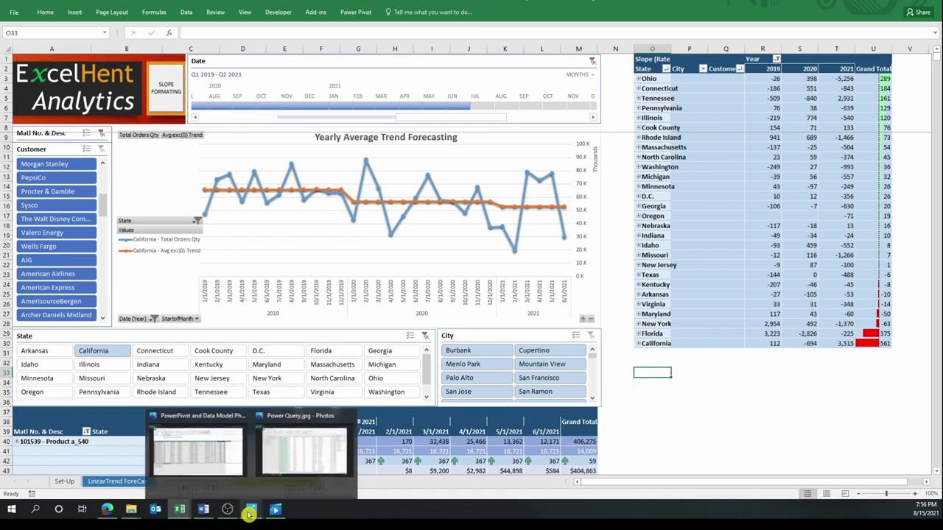
View the PowerPivot Avg exc(0) Trend measure and Power Query CombTable screenshots, then return to Excel
{"action": "left_click", "coordinate": [215, 458]}
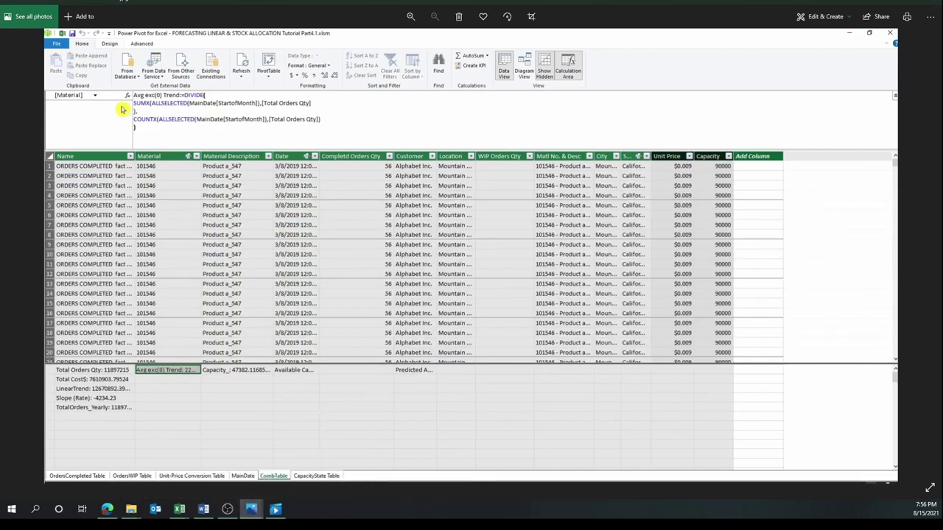
{"action": "mouse_move", "coordinate": [251, 509]}
{"action": "left_click", "coordinate": [304, 448]}
{"action": "mouse_move", "coordinate": [179, 509]}
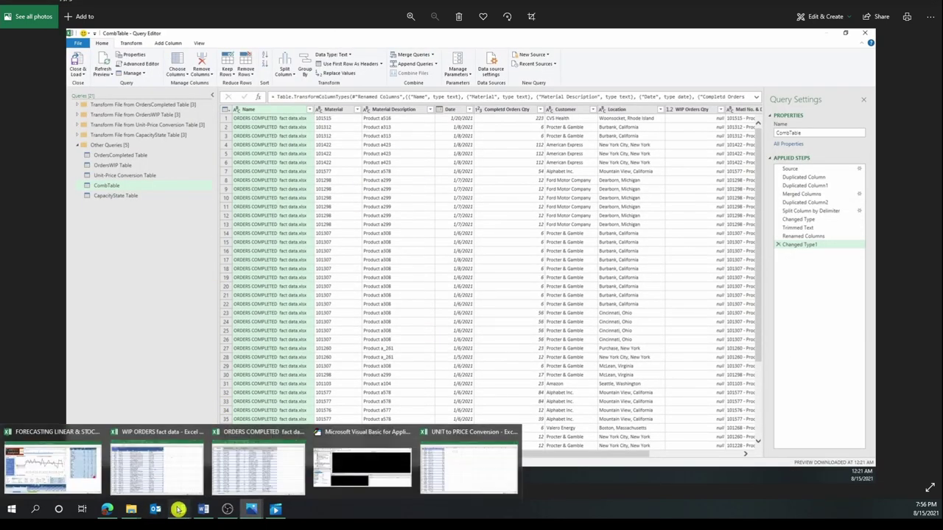
{"action": "left_click", "coordinate": [391, 470]}
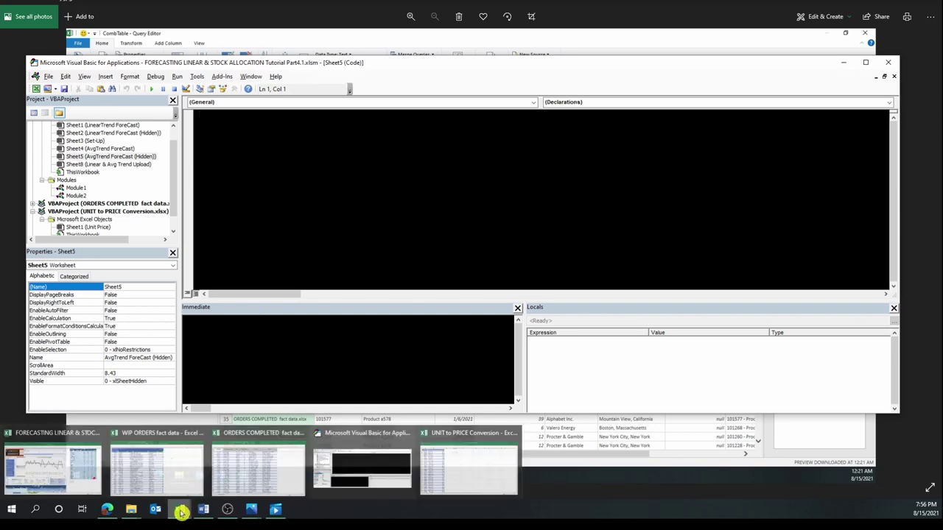
{"action": "left_click", "coordinate": [68, 445]}
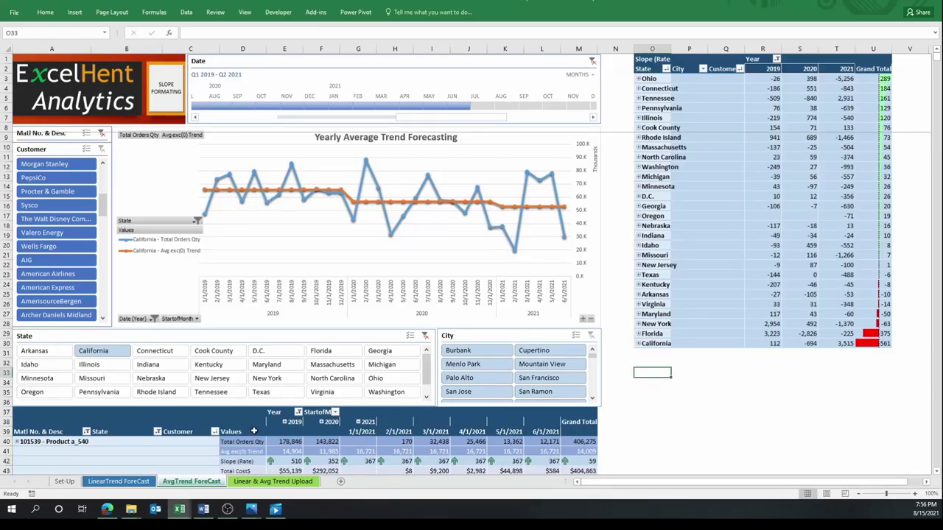
Filter the average trend to Cook County, then chart Cook County and California on LinearTrend ForeCast
{"action": "left_click", "coordinate": [156, 352]}
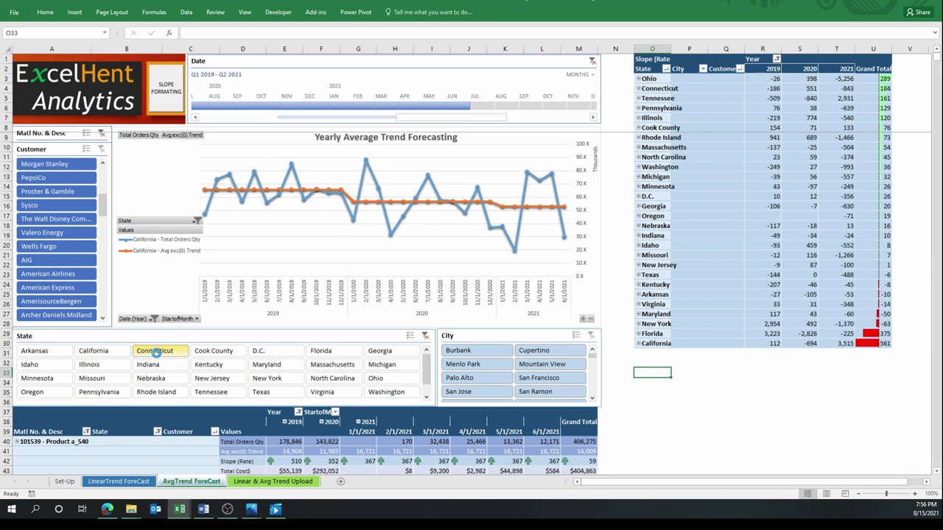
{"action": "left_click", "coordinate": [224, 352]}
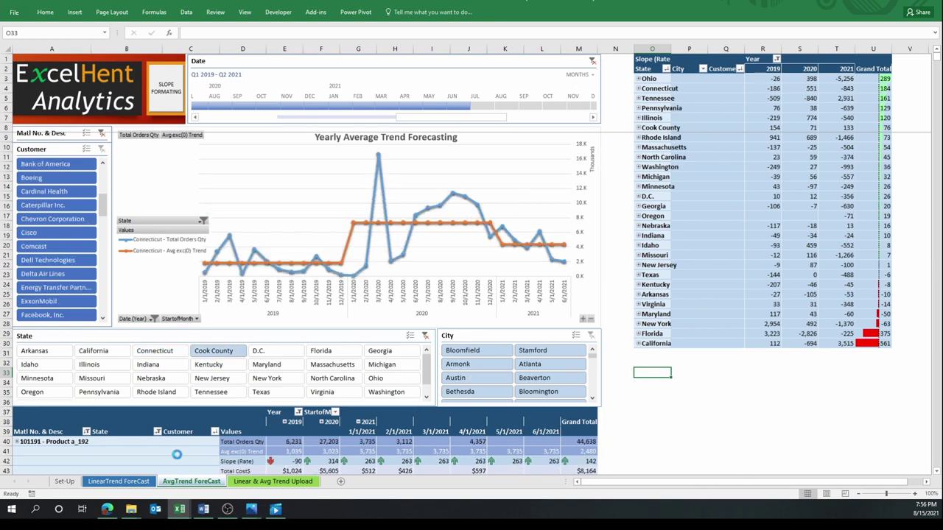
{"action": "left_click", "coordinate": [131, 482]}
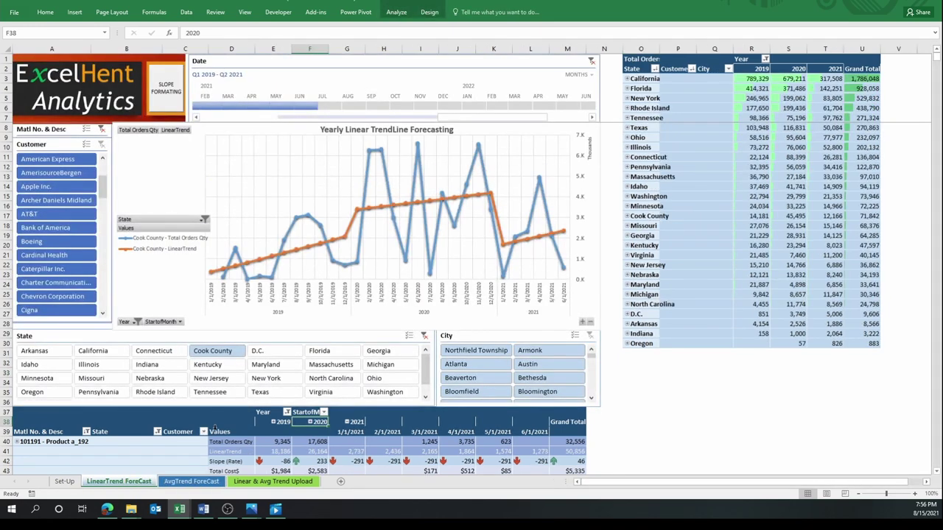
{"action": "left_click", "coordinate": [104, 353]}
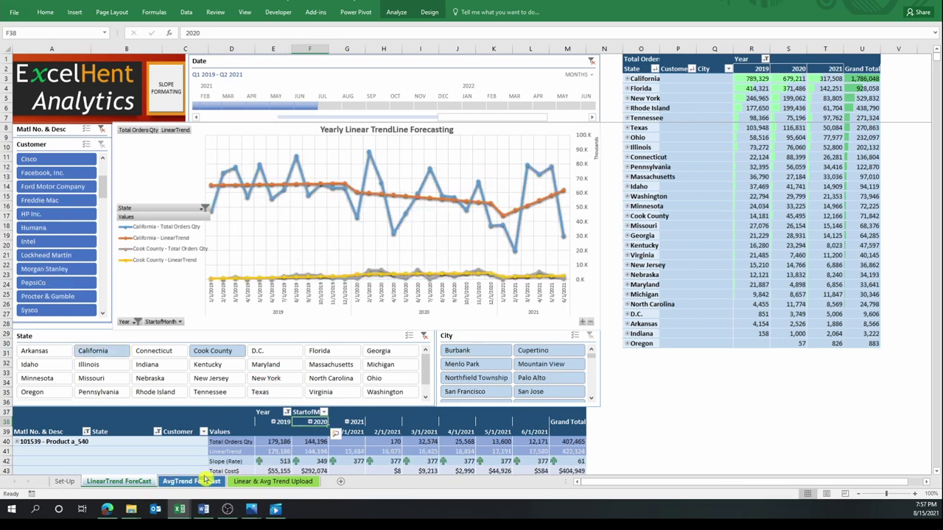
Highlight the SAP 'Importing Data from a Microsoft Excel File' title and the Oracle Excel import heading
{"action": "left_click", "coordinate": [108, 510]}
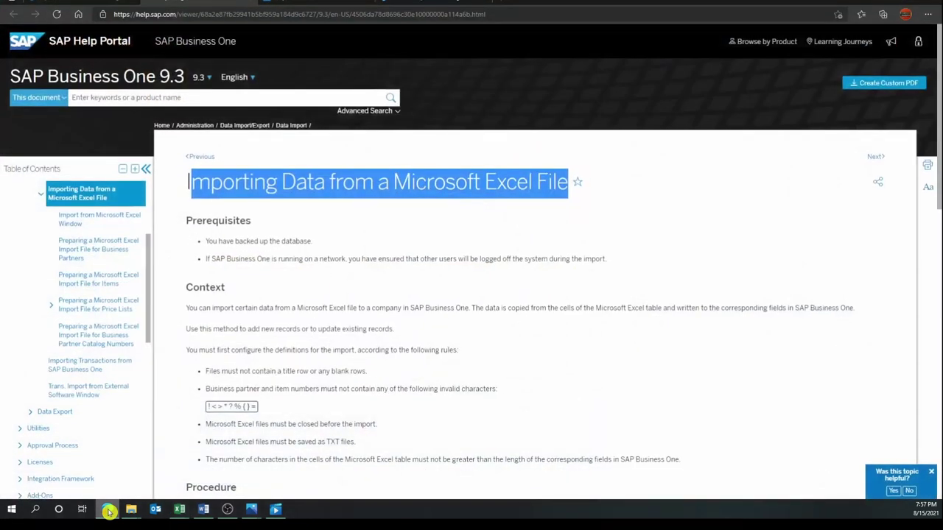
{"action": "left_click", "coordinate": [374, 183]}
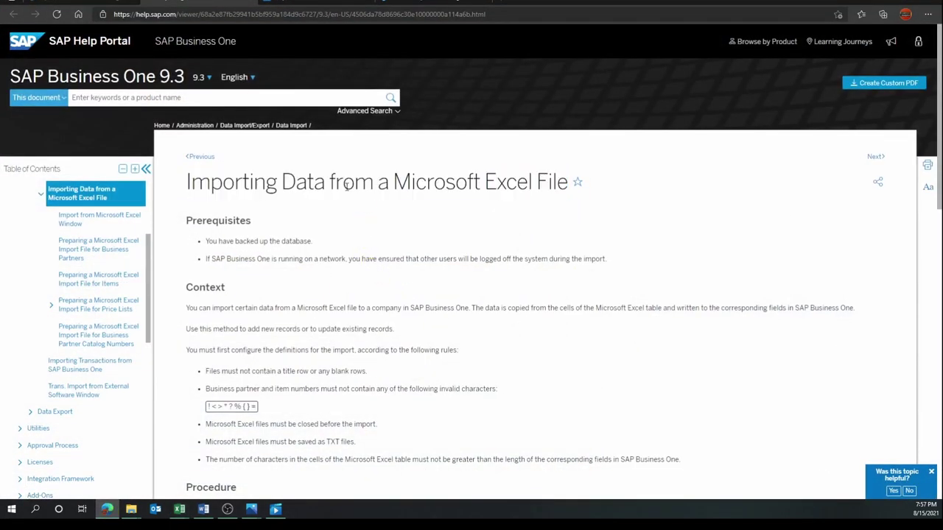
{"action": "left_click_drag", "start_coordinate": [187, 181], "coordinate": [576, 199]}
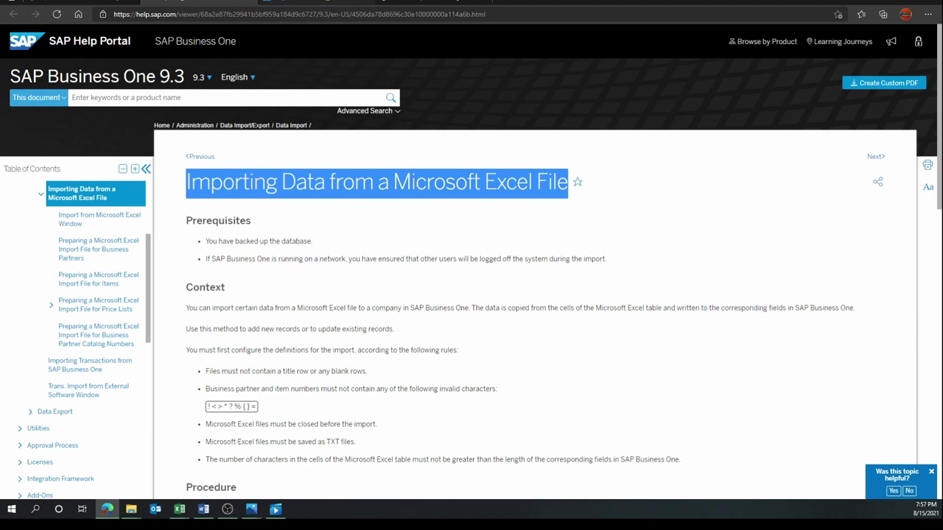
{"action": "left_click", "coordinate": [309, 3]}
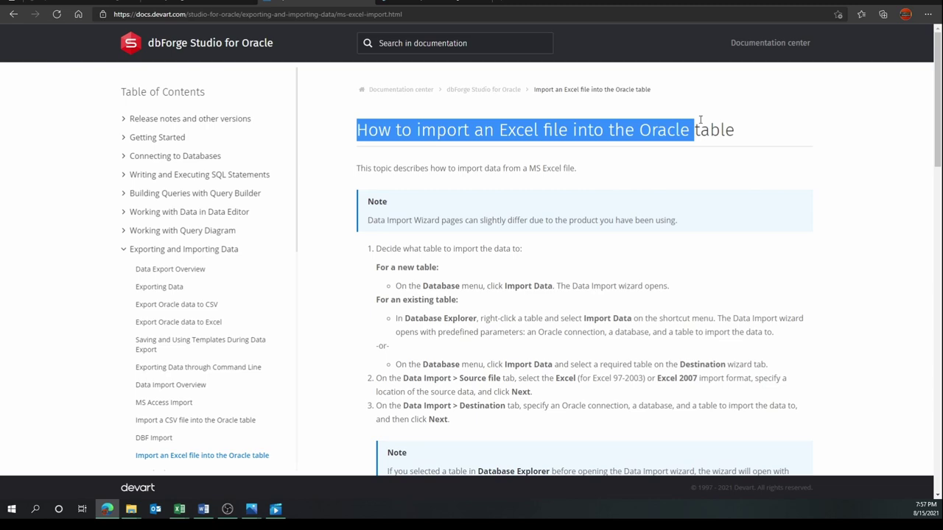
{"action": "left_click_drag", "start_coordinate": [359, 129], "coordinate": [749, 120]}
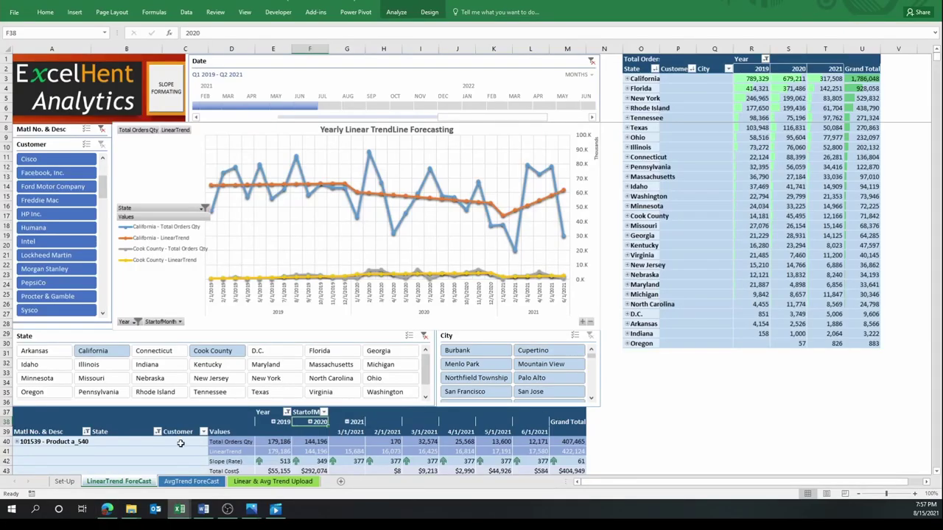
Filter the linear trend dashboard to Texas, then add California alongside it
{"action": "left_click", "coordinate": [714, 401]}
{"action": "scroll", "coordinate": [707, 403], "scroll_direction": "down", "scroll_amount": 10}
{"action": "scroll", "coordinate": [656, 412], "scroll_direction": "up", "scroll_amount": 4}
{"action": "scroll", "coordinate": [172, 473], "scroll_direction": "up", "scroll_amount": 6}
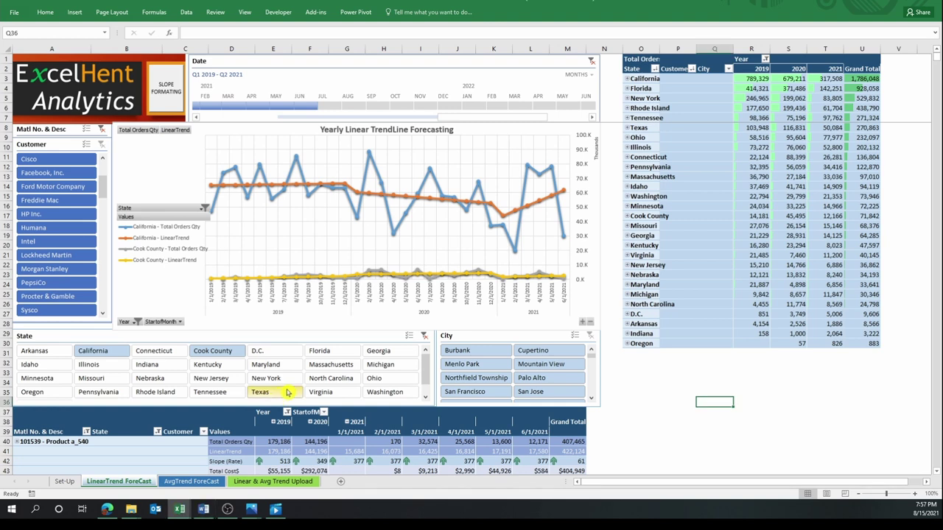
{"action": "left_click", "coordinate": [287, 393]}
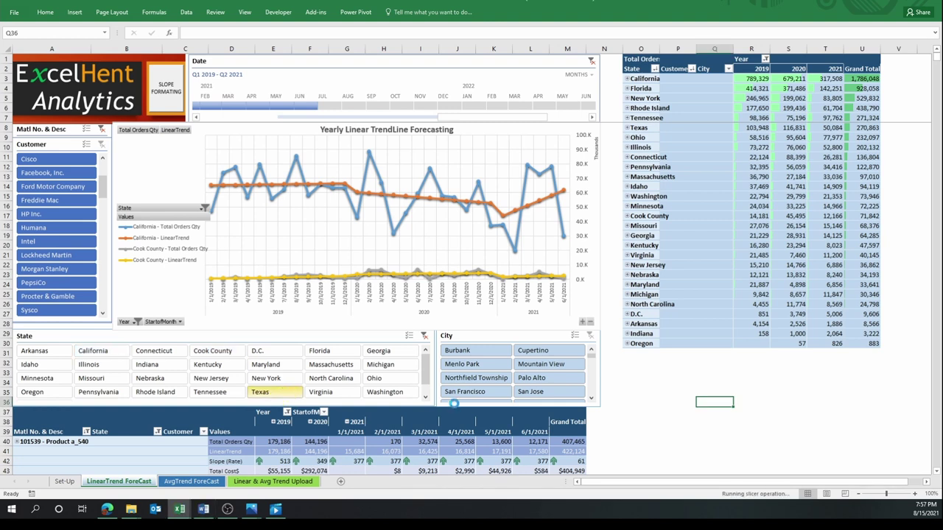
{"action": "left_click", "coordinate": [107, 354], "text": "ctrl"}
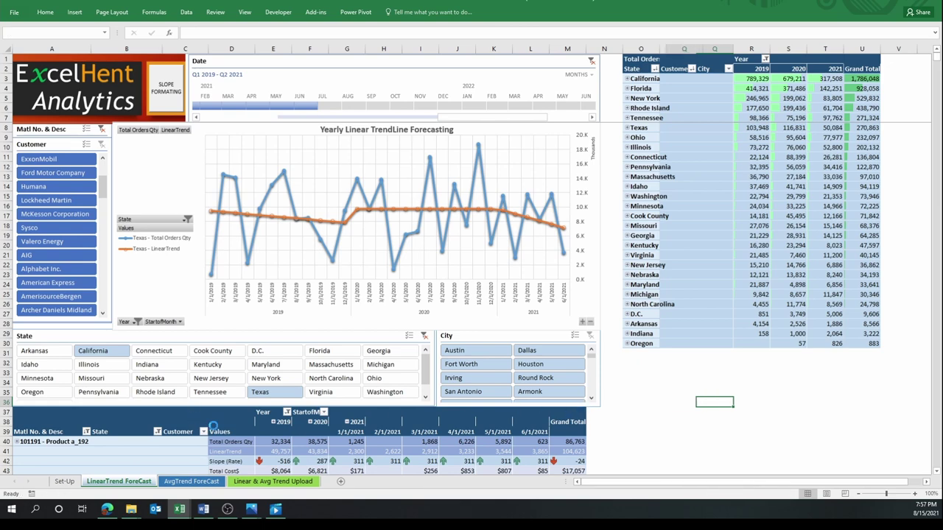
{"action": "scroll", "coordinate": [213, 426], "scroll_direction": "down", "scroll_amount": 2}
{"action": "scroll", "coordinate": [218, 424], "scroll_direction": "up", "scroll_amount": 2}
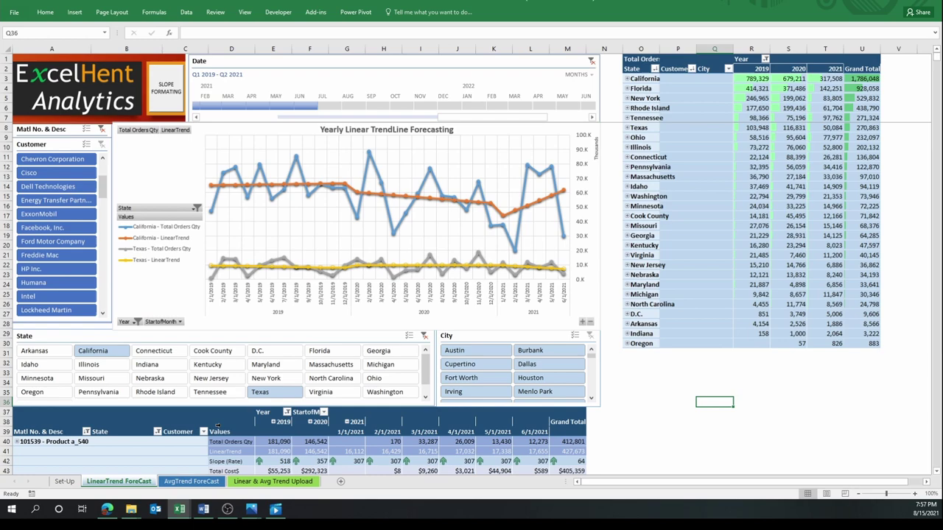
Glance through the Linear & Avg Trend Upload data, then return to LinearTrend ForeCast
{"action": "key", "text": "ctrl+Page_Down"}
{"action": "key", "text": "ctrl+Page_Down"}
{"action": "scroll", "coordinate": [506, 293], "scroll_direction": "down", "scroll_amount": 5}
{"action": "scroll", "coordinate": [507, 293], "scroll_direction": "down", "scroll_amount": 5}
{"action": "scroll", "coordinate": [507, 292], "scroll_direction": "down", "scroll_amount": 5}
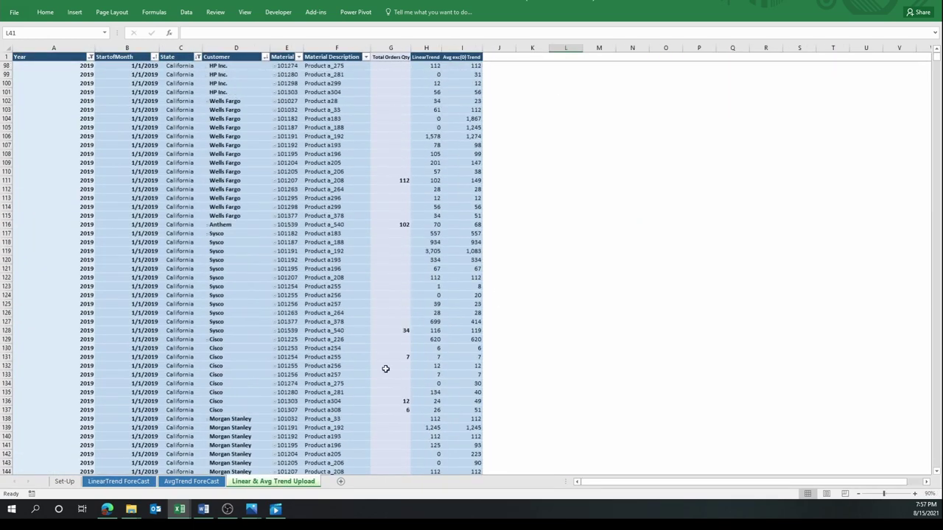
{"action": "left_click", "coordinate": [121, 481]}
{"action": "left_click", "coordinate": [181, 481]}
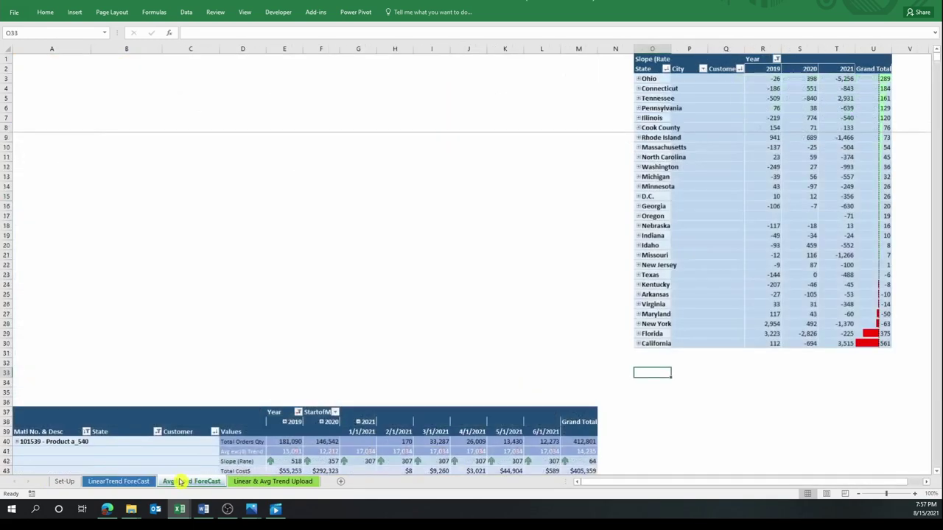
{"action": "left_click", "coordinate": [134, 482]}
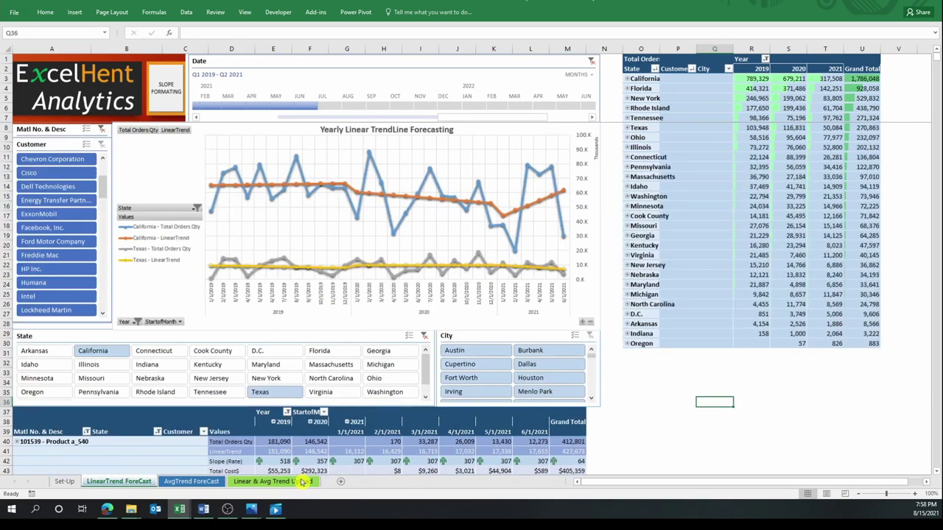
{"action": "mouse_move", "coordinate": [251, 509]}
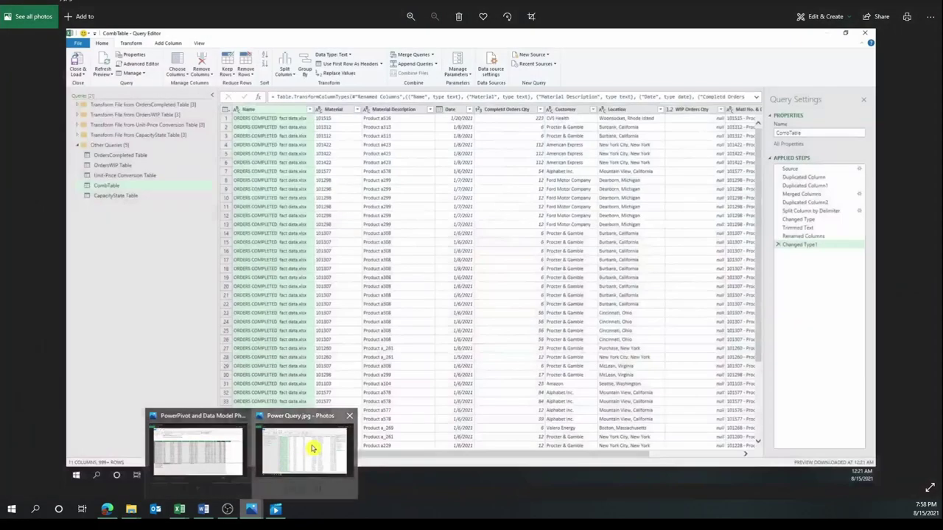
Glance at the Power Query screenshot, then show the workbook's queries pane in Excel
{"action": "left_click", "coordinate": [309, 445]}
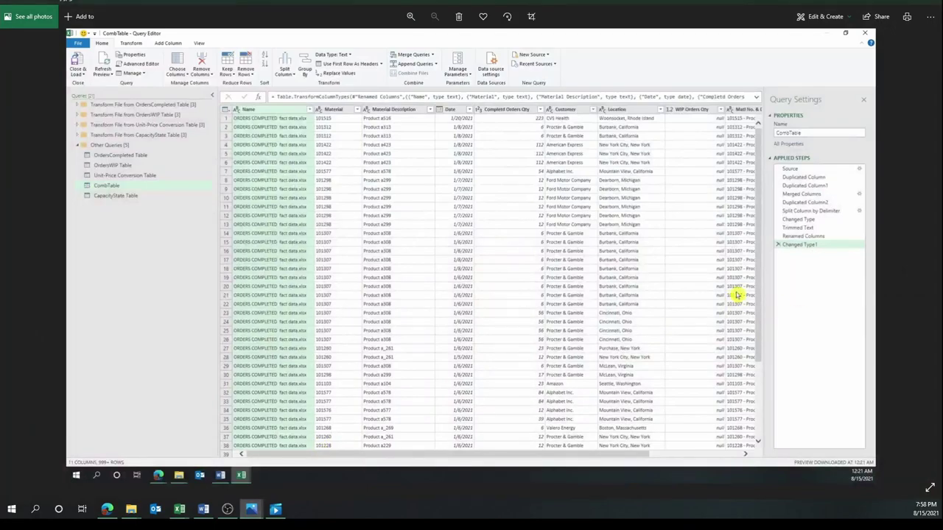
{"action": "left_click", "coordinate": [892, 6]}
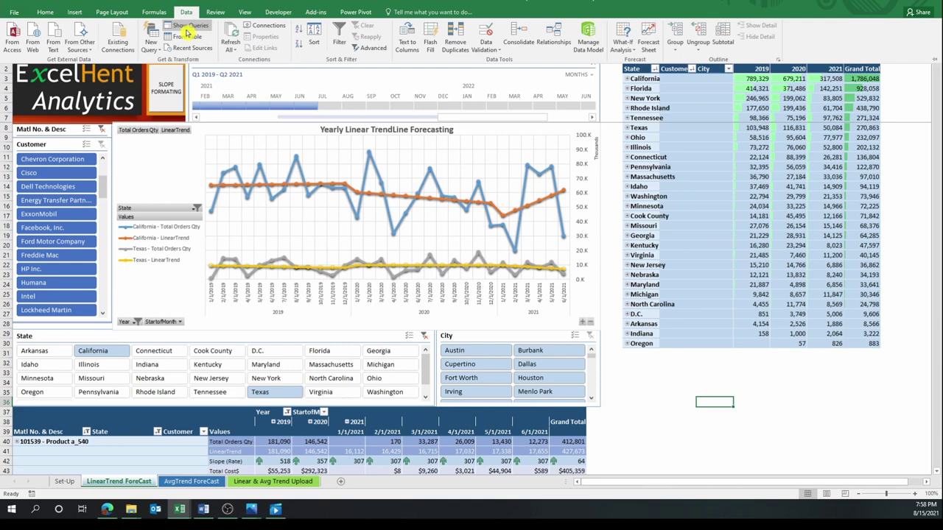
{"action": "left_click", "coordinate": [185, 26]}
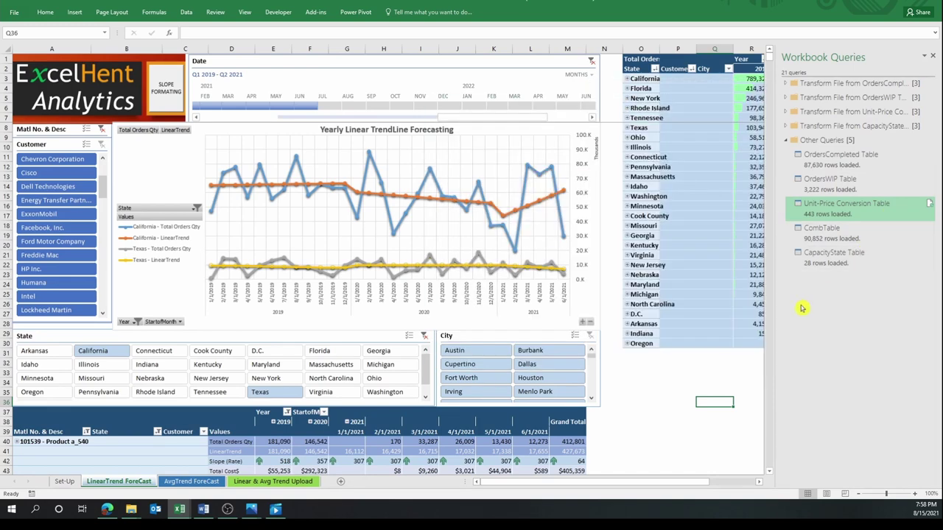
{"action": "left_click", "coordinate": [666, 409]}
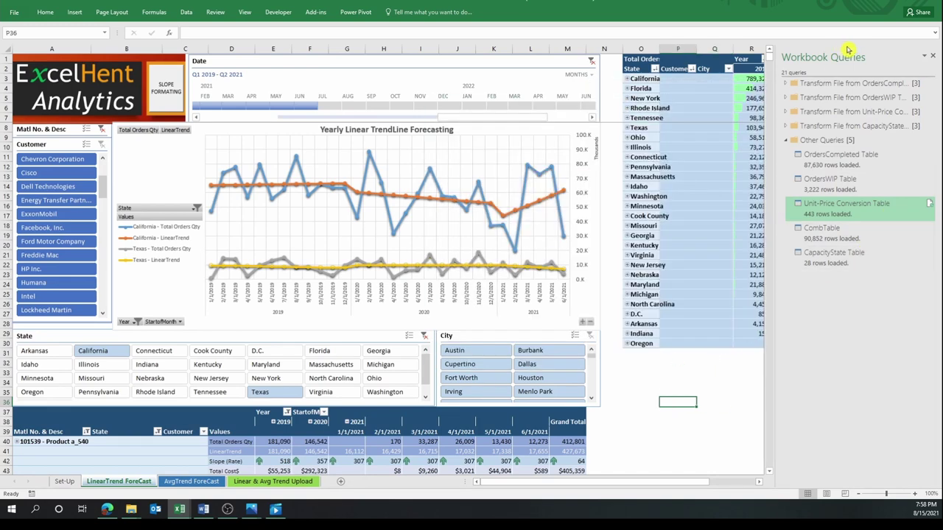
Check the source folder path in Set-Up cell A7, close the queries pane, and bring up the state pivot menu
{"action": "left_click", "coordinate": [64, 482]}
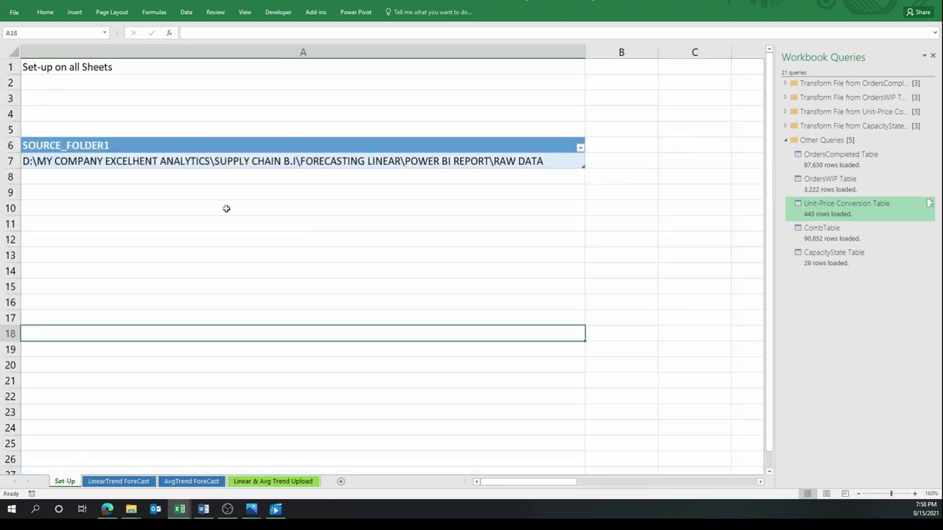
{"action": "left_click", "coordinate": [228, 161]}
{"action": "scroll", "coordinate": [333, 205], "scroll_direction": "up", "scroll_amount": 2}
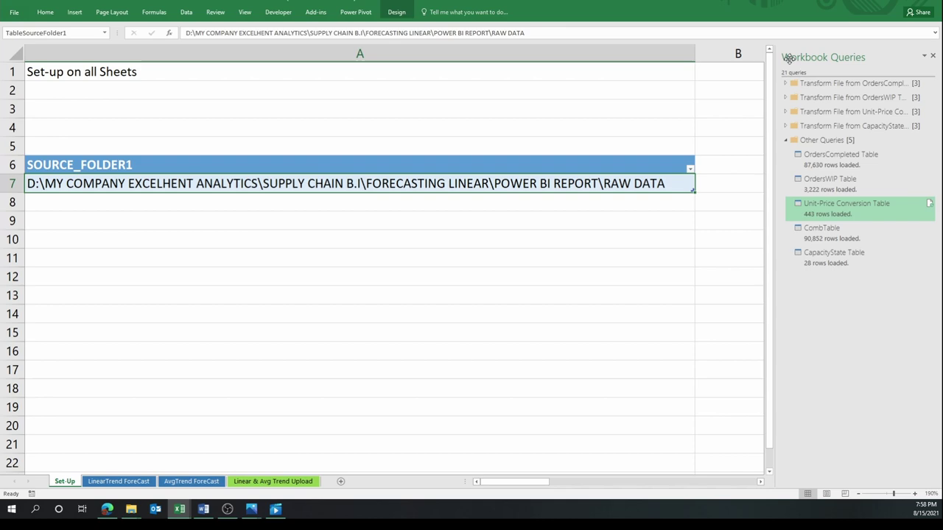
{"action": "left_click", "coordinate": [119, 482]}
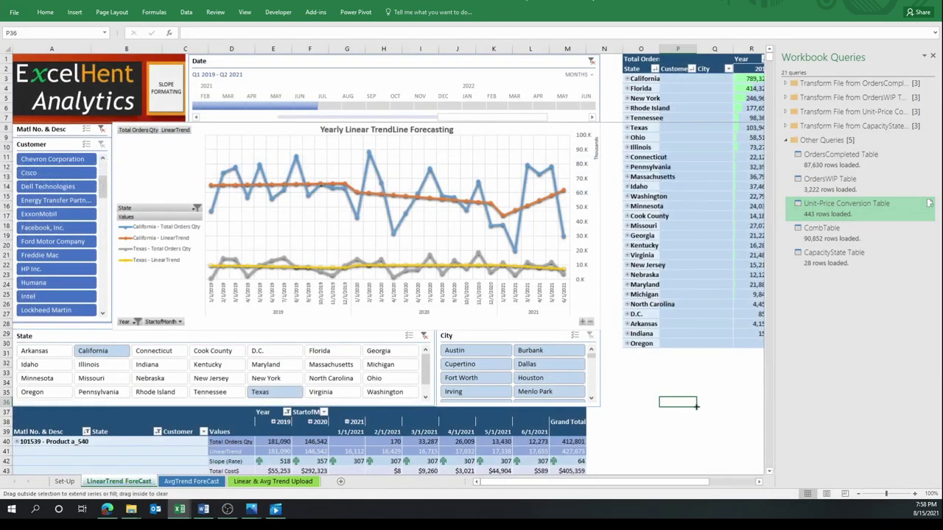
{"action": "left_click", "coordinate": [933, 56]}
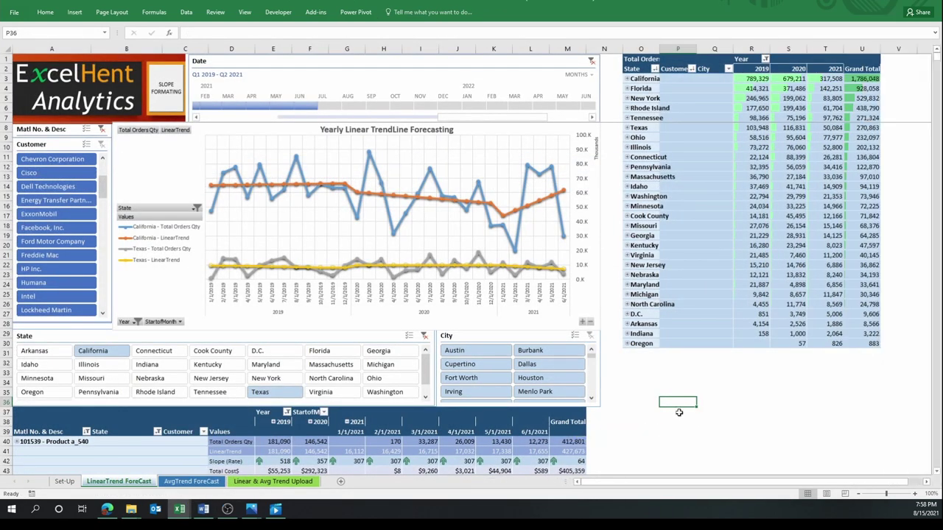
{"action": "key", "text": "Down"}
{"action": "scroll", "coordinate": [700, 344], "scroll_direction": "down", "scroll_amount": 1}
{"action": "scroll", "coordinate": [700, 343], "scroll_direction": "up", "scroll_amount": 1}
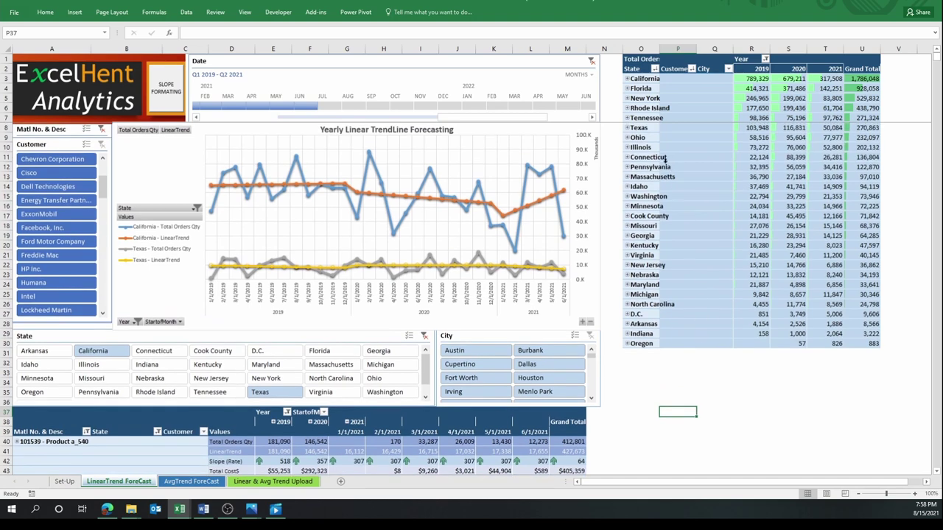
{"action": "right_click", "coordinate": [640, 148]}
In the state pivot's field list, move Customer above State, then restore it beneath
{"action": "left_click", "coordinate": [715, 391]}
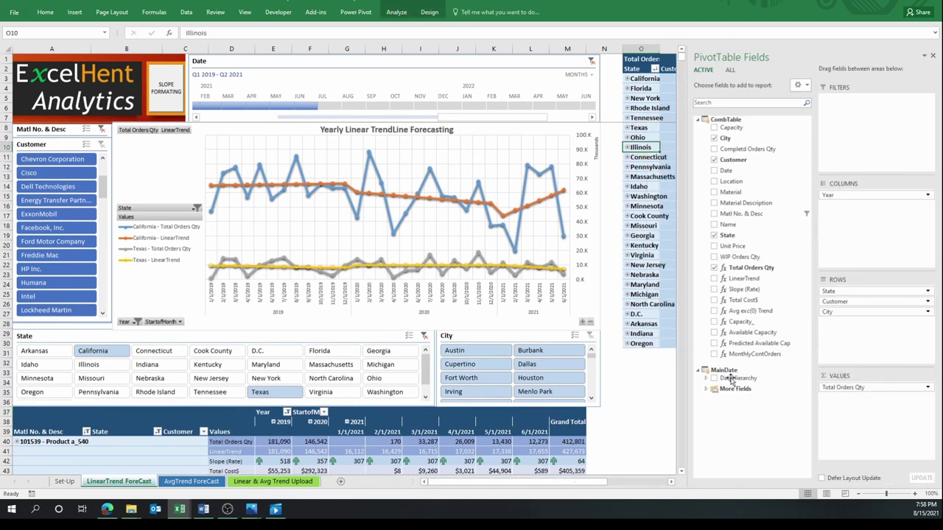
{"action": "left_click", "coordinate": [866, 302]}
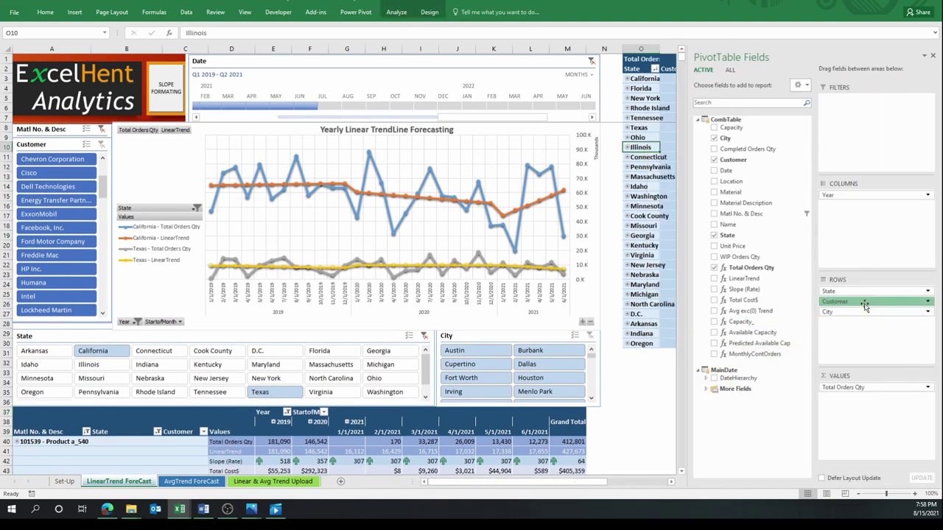
{"action": "left_click_drag", "start_coordinate": [865, 305], "coordinate": [869, 290]}
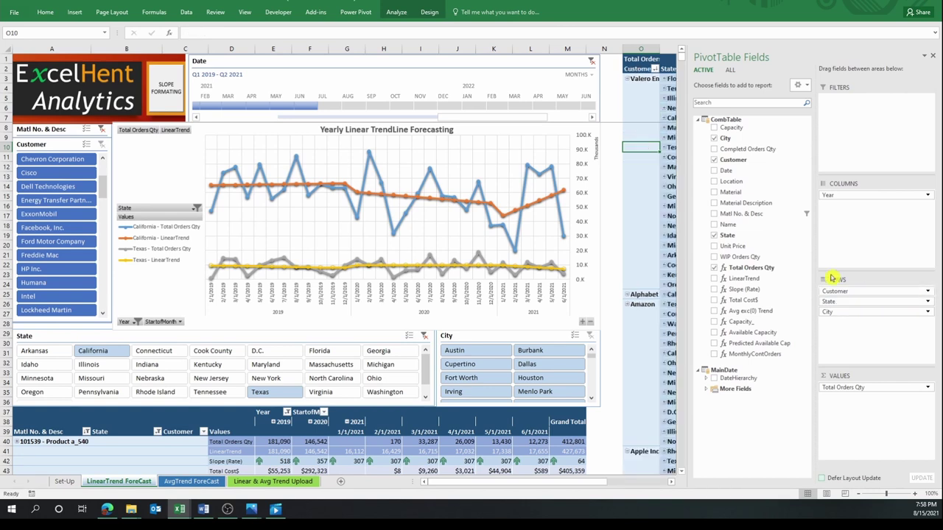
{"action": "right_click", "coordinate": [642, 187]}
{"action": "mouse_move", "coordinate": [666, 247]}
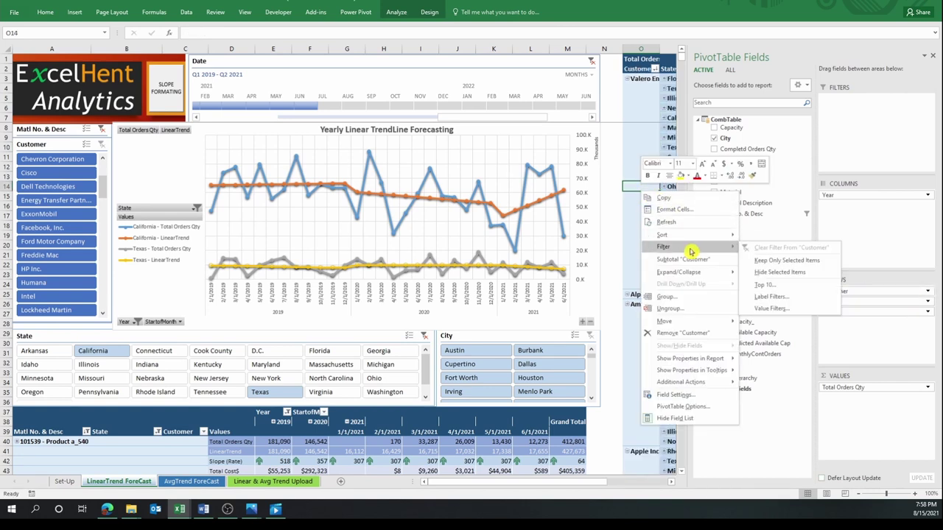
{"action": "mouse_move", "coordinate": [678, 272]}
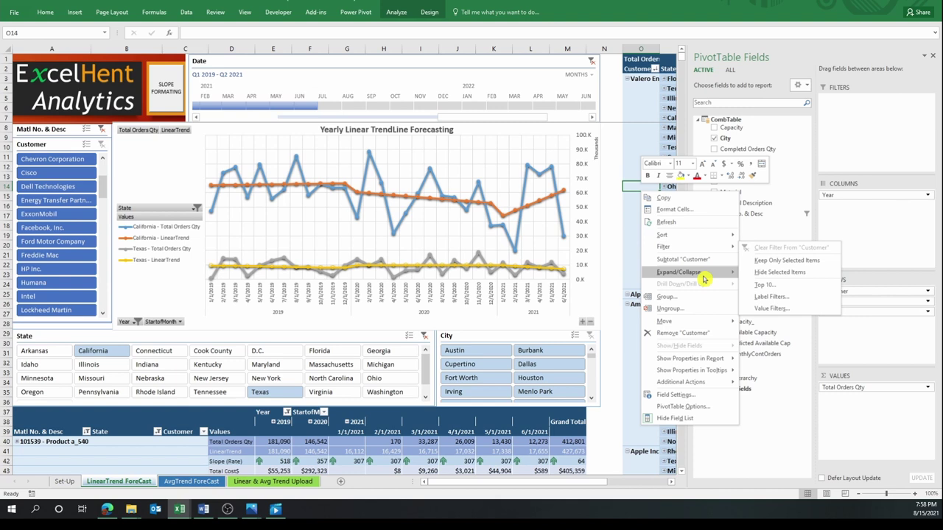
{"action": "left_click", "coordinate": [862, 292]}
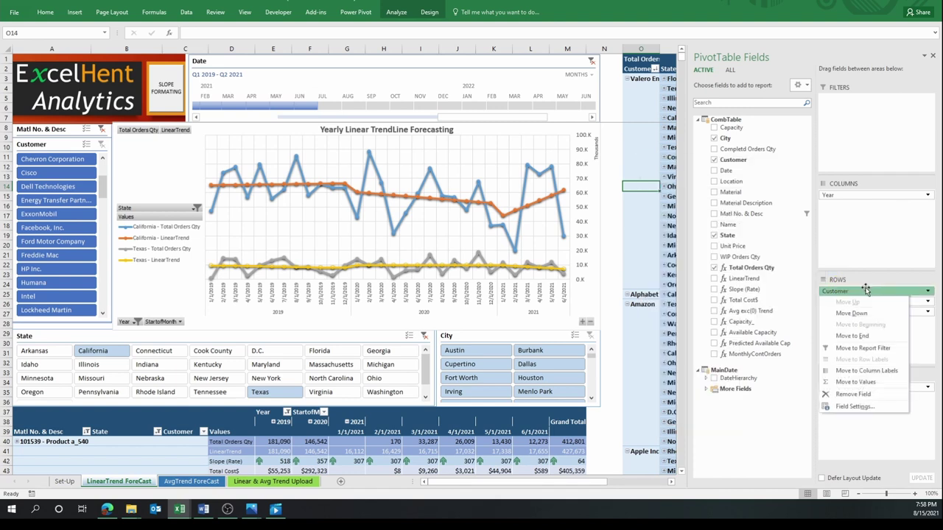
{"action": "left_click_drag", "start_coordinate": [862, 292], "coordinate": [869, 307]}
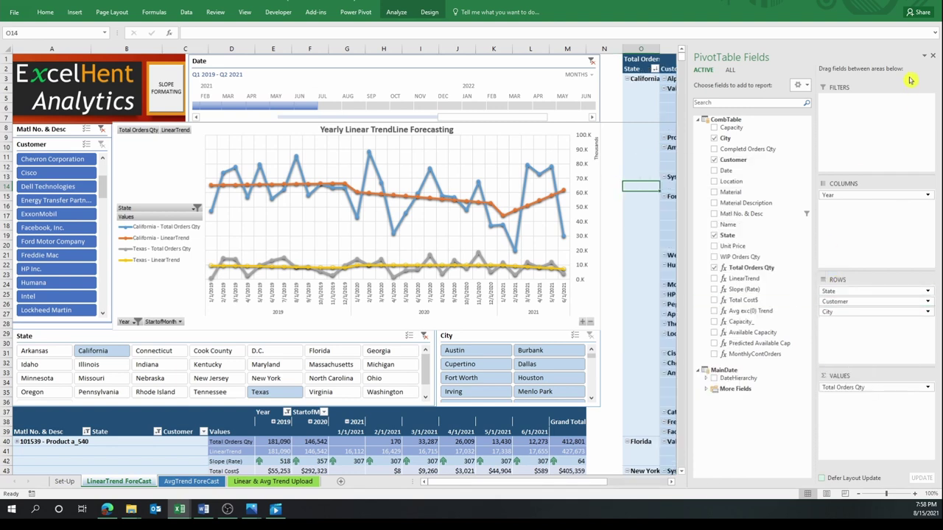
{"action": "left_click", "coordinate": [933, 59]}
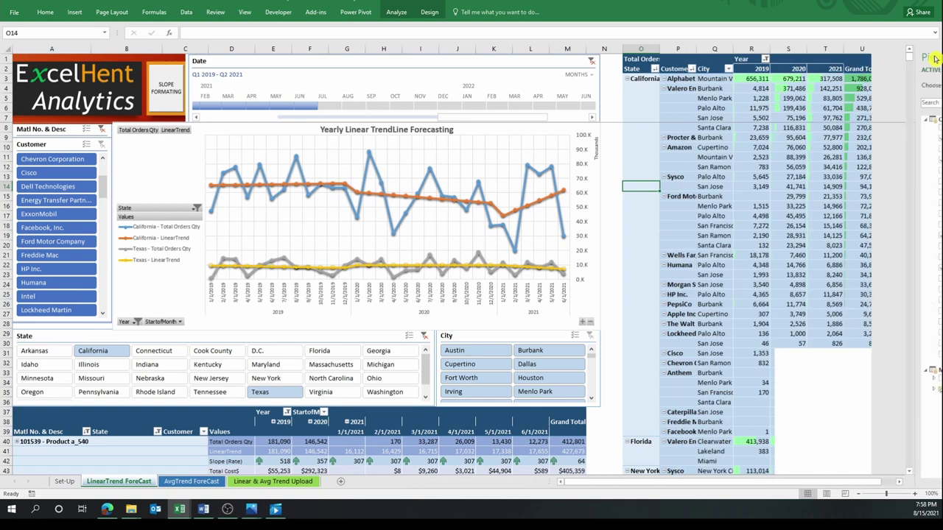
Bring up the state labels' Expand/Collapse options to collapse the state rows
{"action": "left_click", "coordinate": [775, 322]}
{"action": "right_click", "coordinate": [643, 147]}
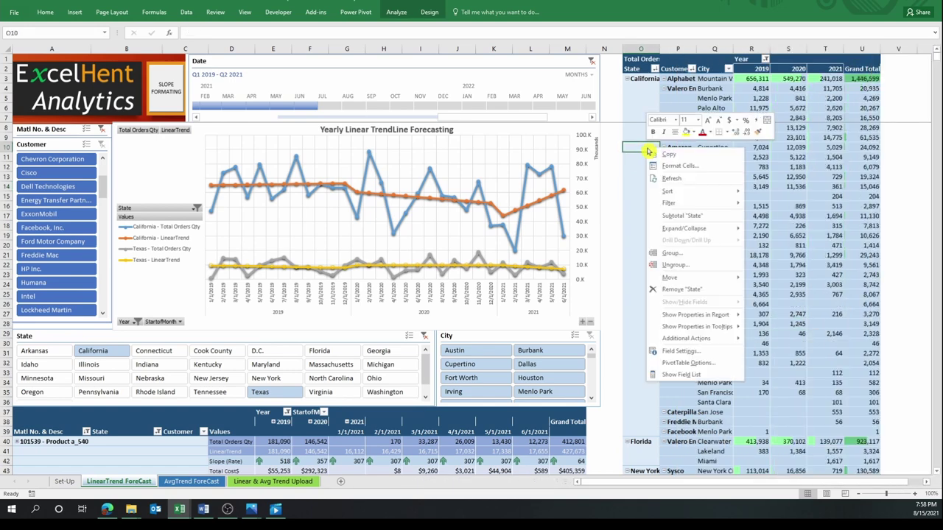
{"action": "left_click", "coordinate": [725, 179]}
{"action": "right_click", "coordinate": [634, 185]}
{"action": "mouse_move", "coordinate": [668, 266]}
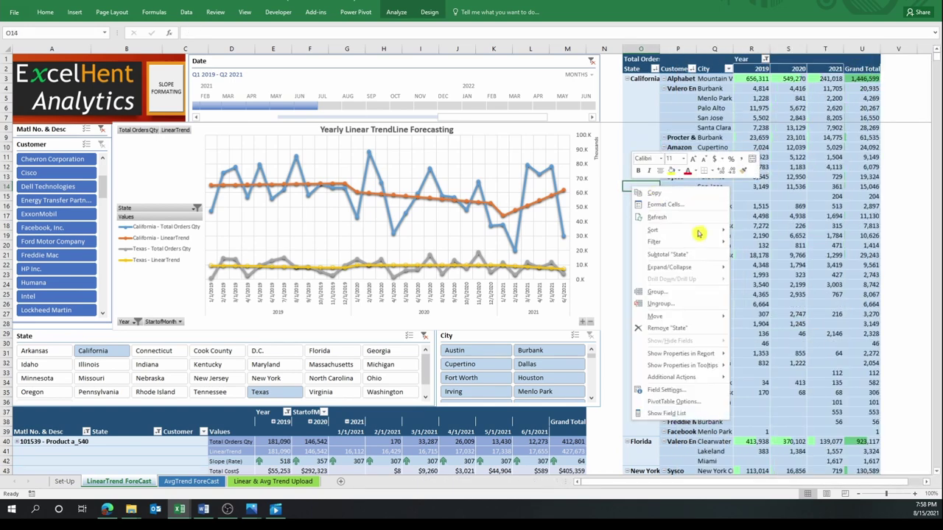
Collapse the state pivot, glance at the Linear & Avg Trend Upload sheet, and return to the dashboard
{"action": "left_click", "coordinate": [783, 304]}
{"action": "left_click", "coordinate": [267, 482]}
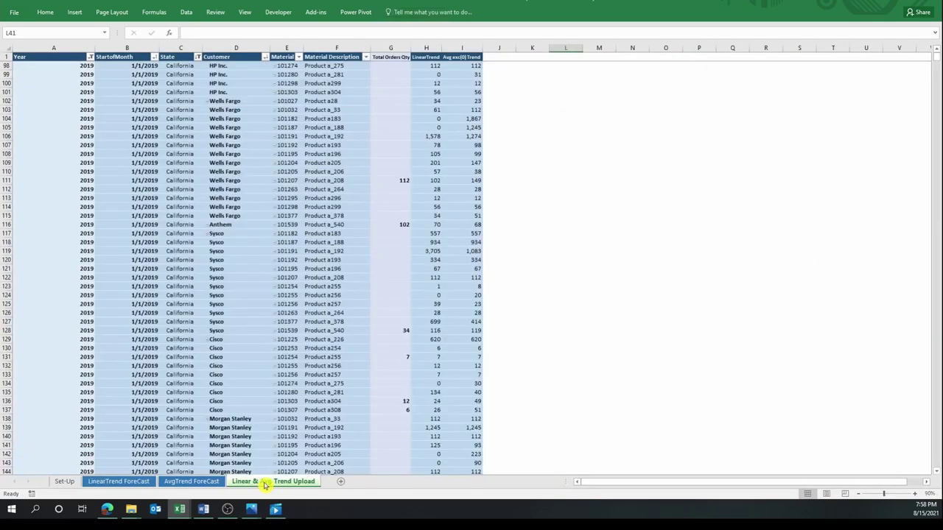
{"action": "scroll", "coordinate": [449, 302], "scroll_direction": "down", "scroll_amount": 6}
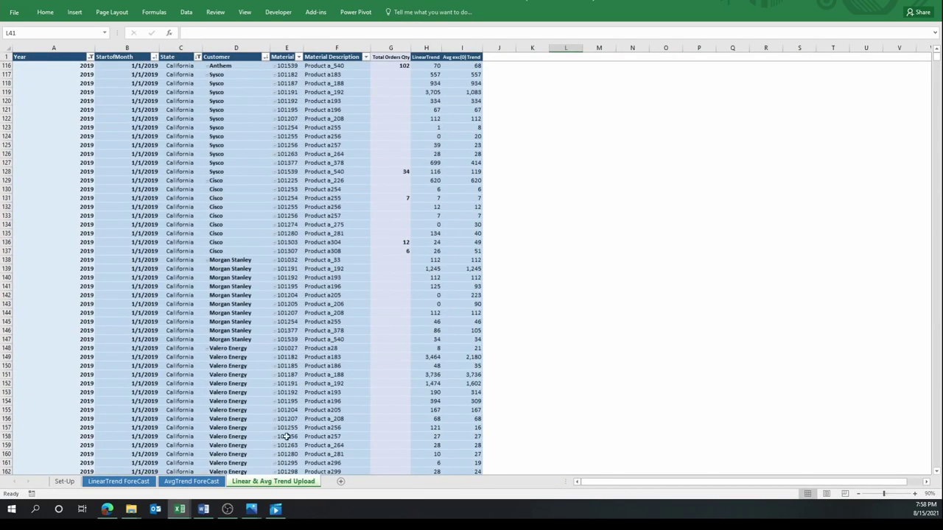
{"action": "left_click", "coordinate": [120, 483]}
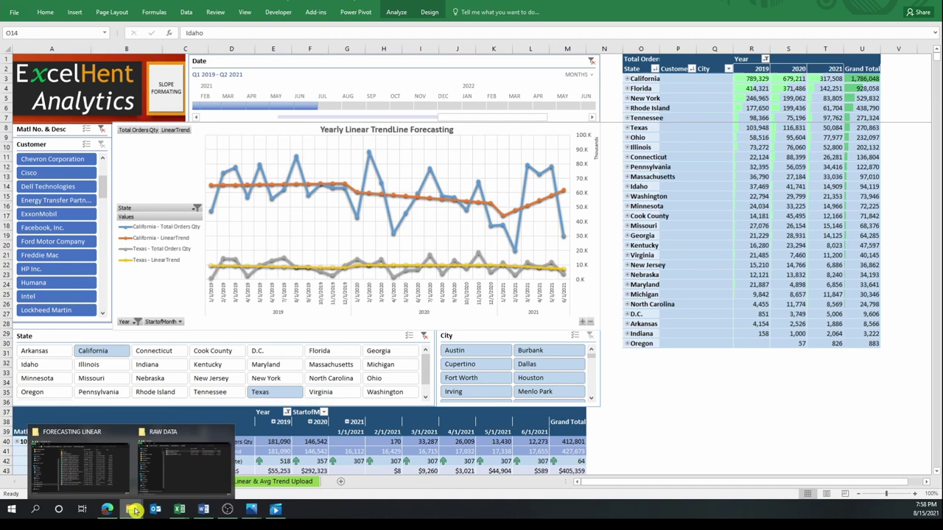
{"action": "mouse_move", "coordinate": [180, 510]}
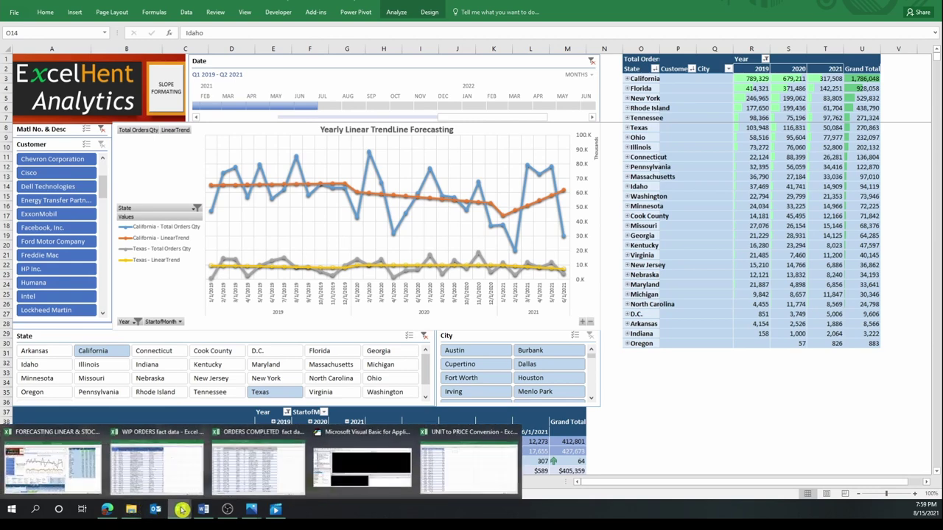
Bring up the WIP ORDERS, ORDERS COMPLETED and UNIT to PRICE Conversion workbooks and arrange them
{"action": "left_click", "coordinate": [156, 464]}
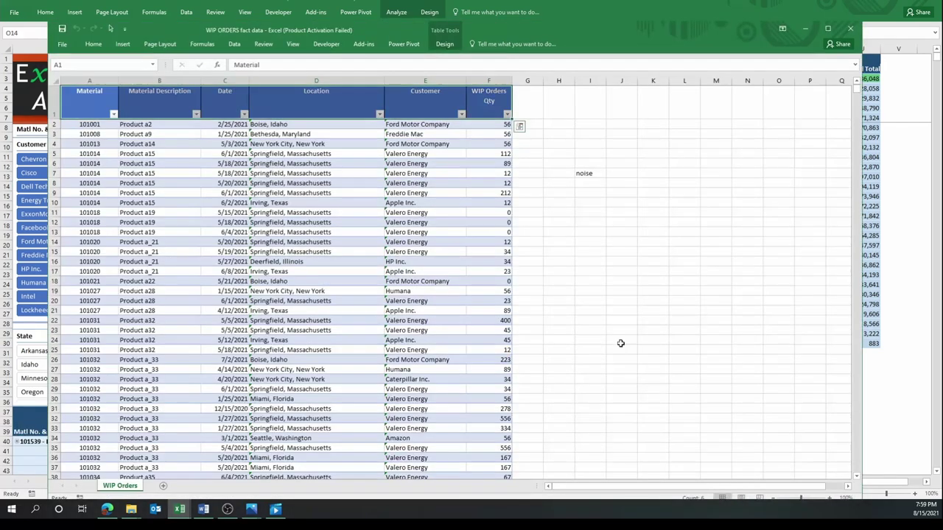
{"action": "scroll", "coordinate": [623, 345], "scroll_direction": "up", "scroll_amount": 2}
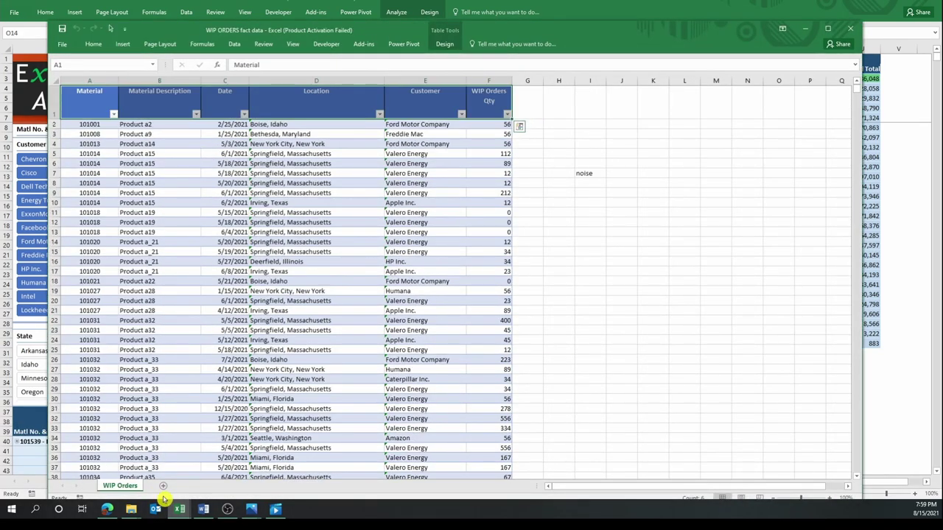
{"action": "left_click", "coordinate": [253, 470]}
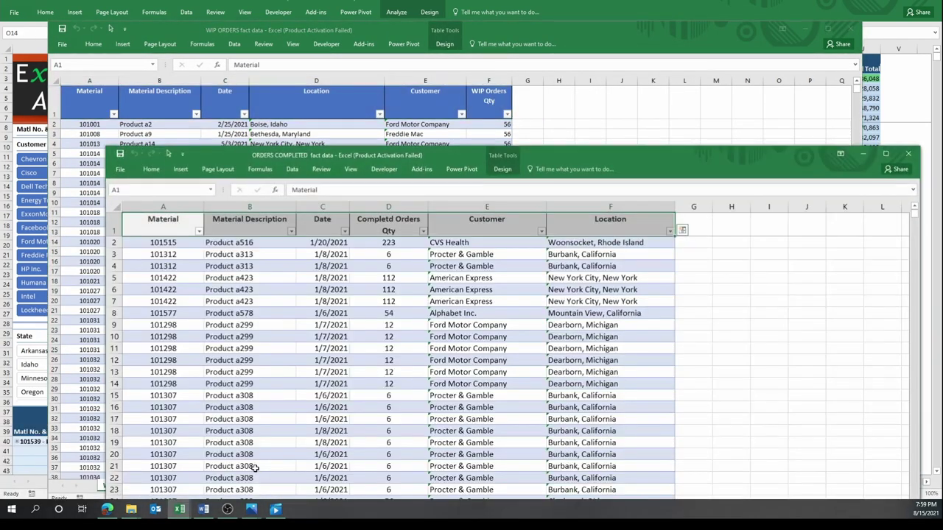
{"action": "mouse_move", "coordinate": [179, 509]}
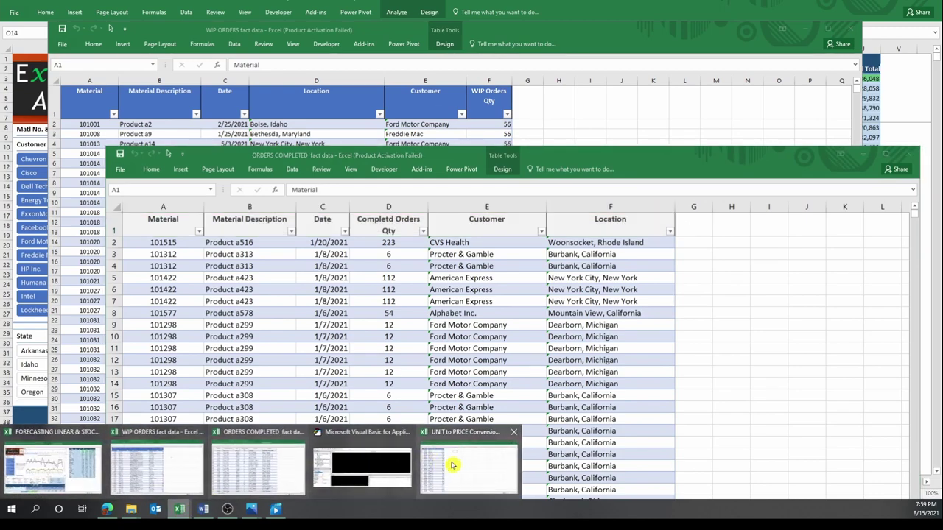
{"action": "left_click", "coordinate": [452, 467]}
{"action": "left_click_drag", "start_coordinate": [442, 6], "coordinate": [437, 243]}
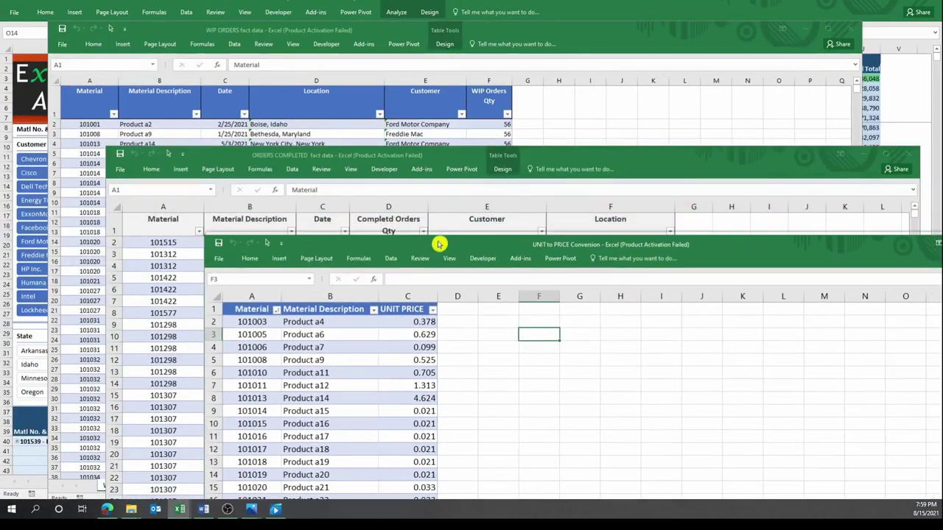
{"action": "left_click_drag", "start_coordinate": [357, 156], "coordinate": [343, 126]}
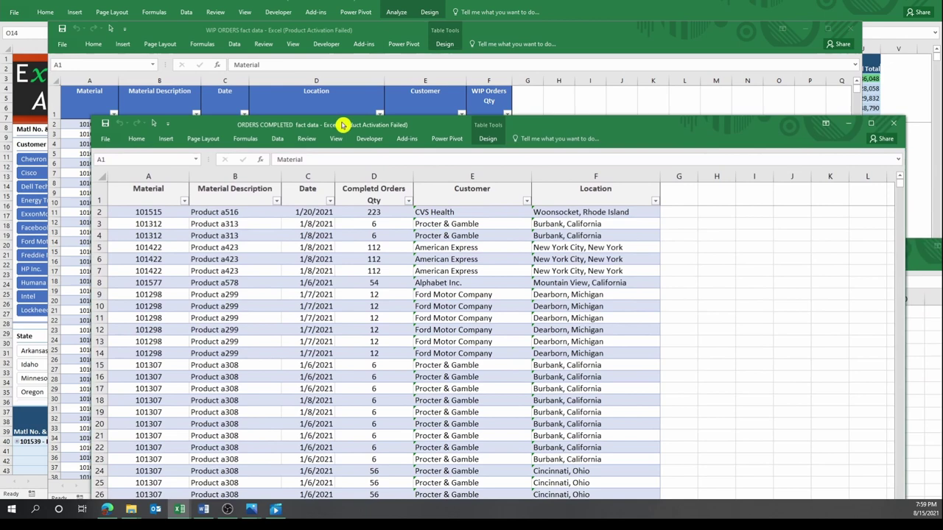
{"action": "left_click_drag", "start_coordinate": [238, 32], "coordinate": [211, 20]}
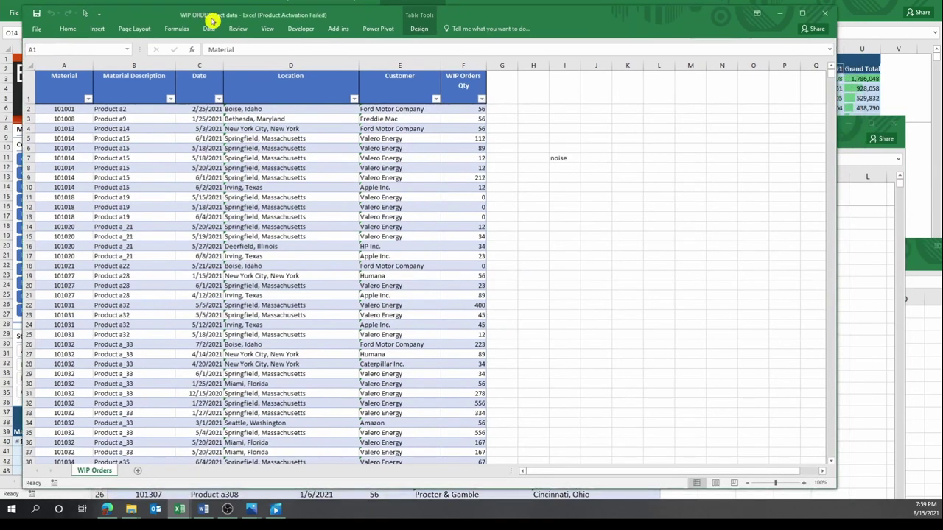
{"action": "left_click", "coordinate": [893, 317]}
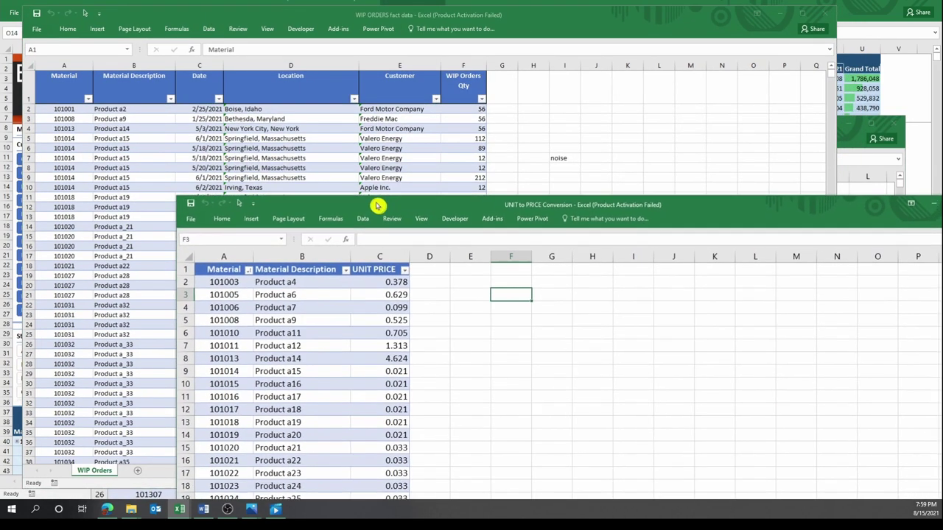
{"action": "left_click_drag", "start_coordinate": [404, 250], "coordinate": [366, 192]}
Reposition the three source windows so the completed orders workbook is uncovered
{"action": "left_click", "coordinate": [854, 134]}
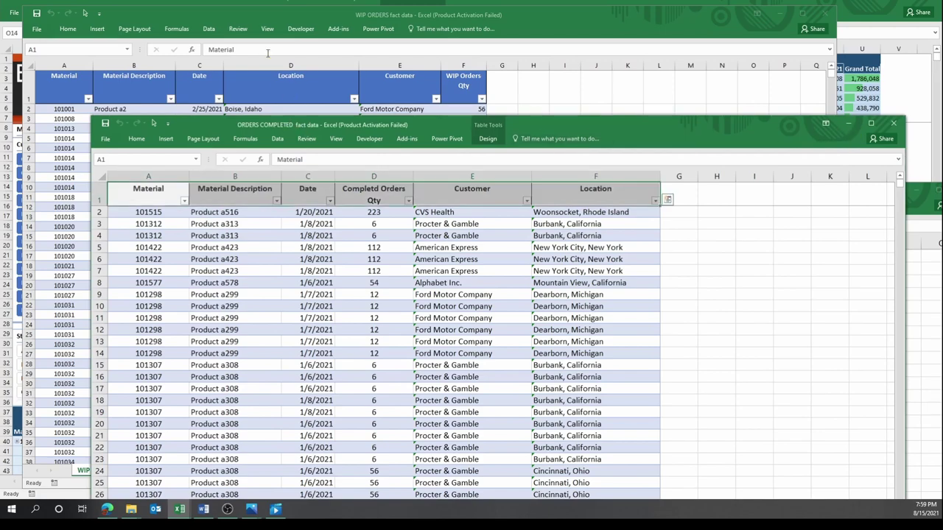
{"action": "left_click", "coordinate": [343, 15]}
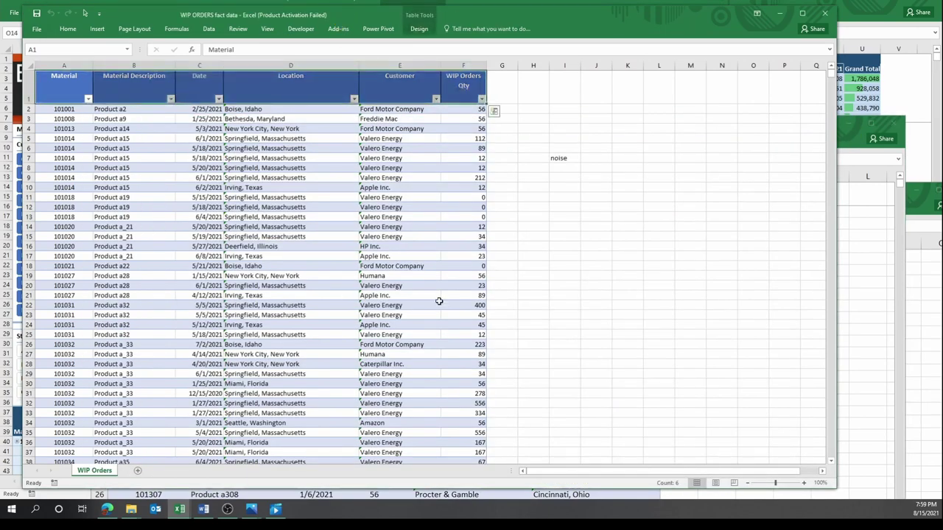
{"action": "mouse_move", "coordinate": [832, 76]}
{"action": "left_mouse_down"}
{"action": "mouse_move", "coordinate": [838, 293]}
{"action": "mouse_move", "coordinate": [828, 46]}
{"action": "left_mouse_up"}
{"action": "left_click", "coordinate": [855, 140]}
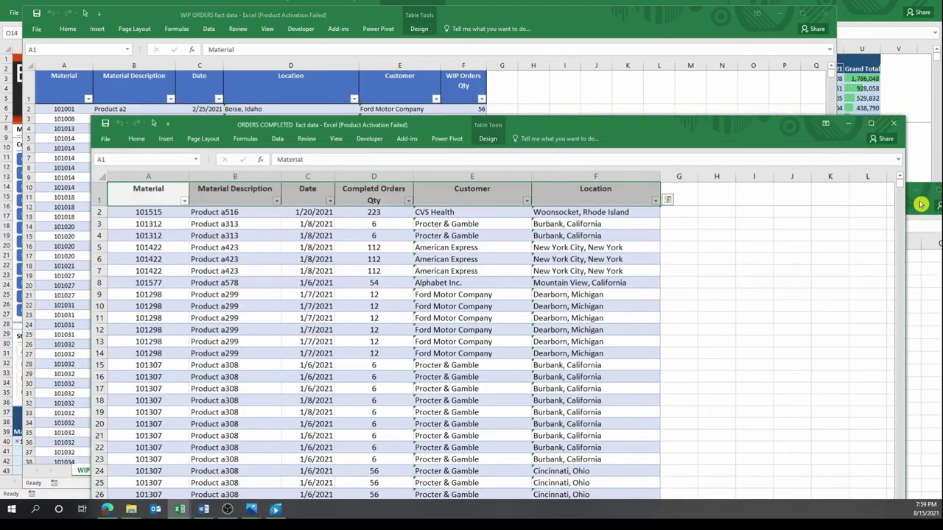
{"action": "left_click", "coordinate": [919, 205]}
{"action": "left_click_drag", "start_coordinate": [336, 193], "coordinate": [336, 239]}
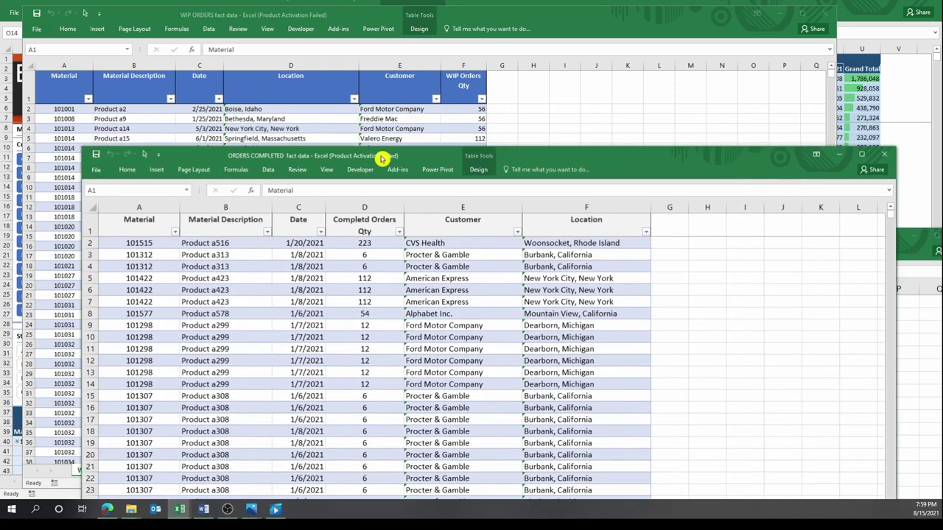
{"action": "left_click_drag", "start_coordinate": [381, 158], "coordinate": [375, 154]}
Inspect the Material Description, Completd Orders Qty and WIP Orders Qty columns, and cell F5 (112)
{"action": "left_click", "coordinate": [415, 291]}
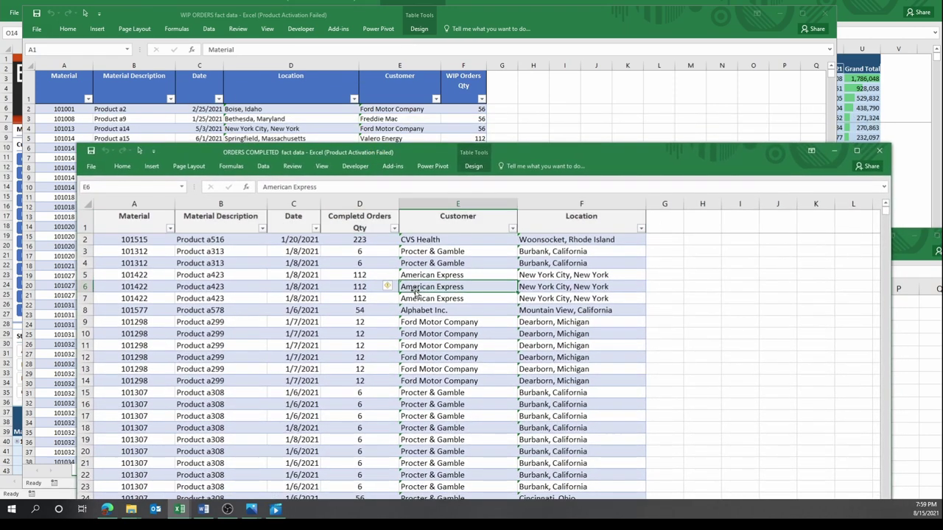
{"action": "left_click", "coordinate": [220, 212]}
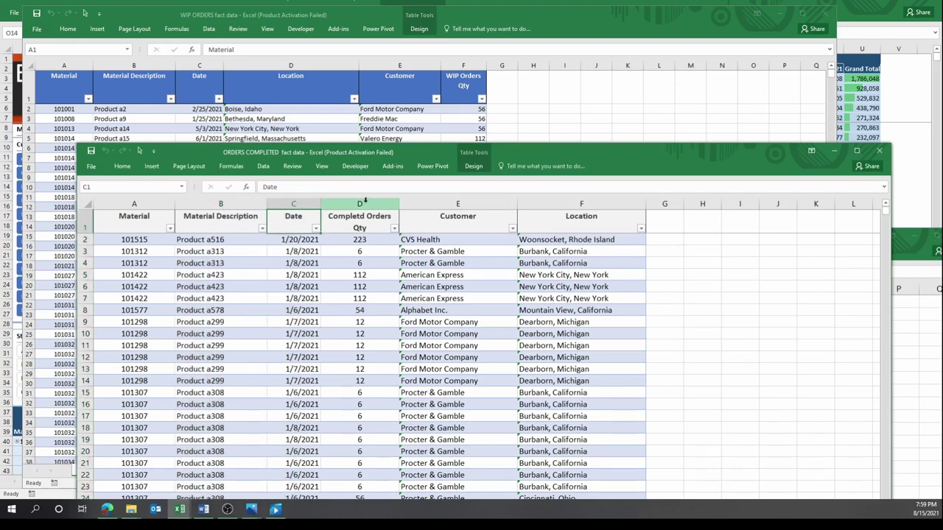
{"action": "left_click", "coordinate": [359, 203]}
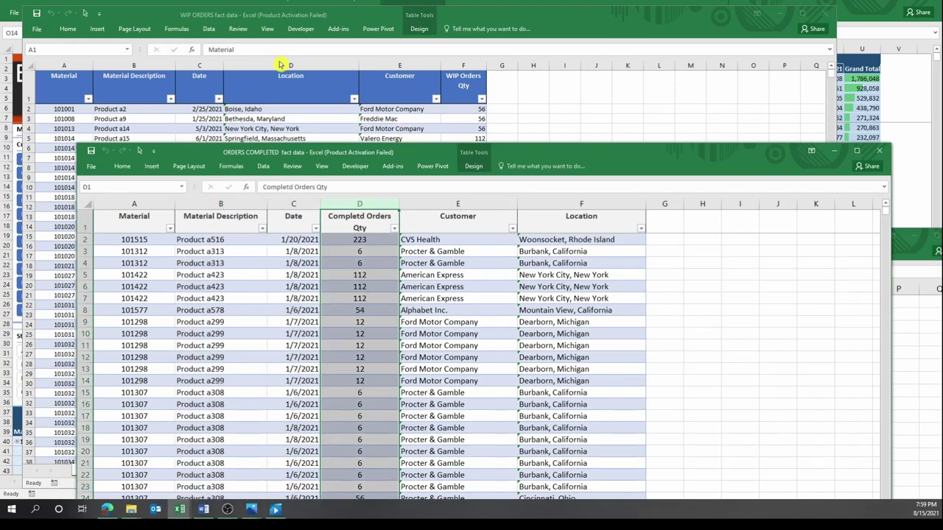
{"action": "left_click", "coordinate": [464, 67]}
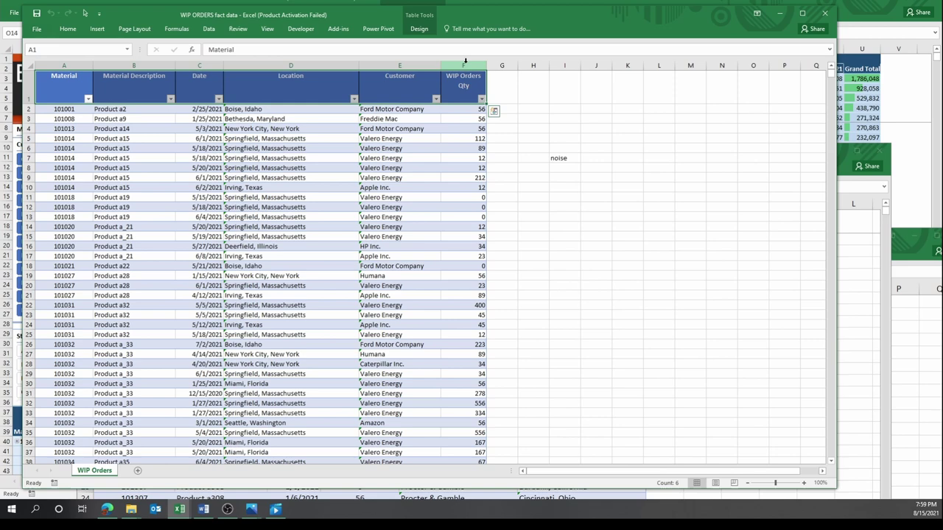
{"action": "left_click", "coordinate": [465, 67]}
{"action": "left_click", "coordinate": [468, 140]}
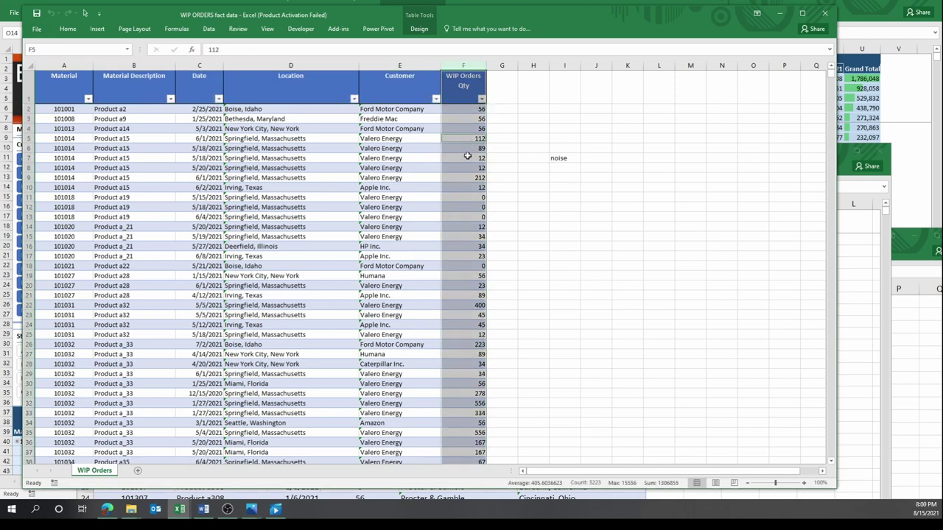
Return to the forecasting dashboard and browse the forecast and state pivots
{"action": "left_click", "coordinate": [886, 97]}
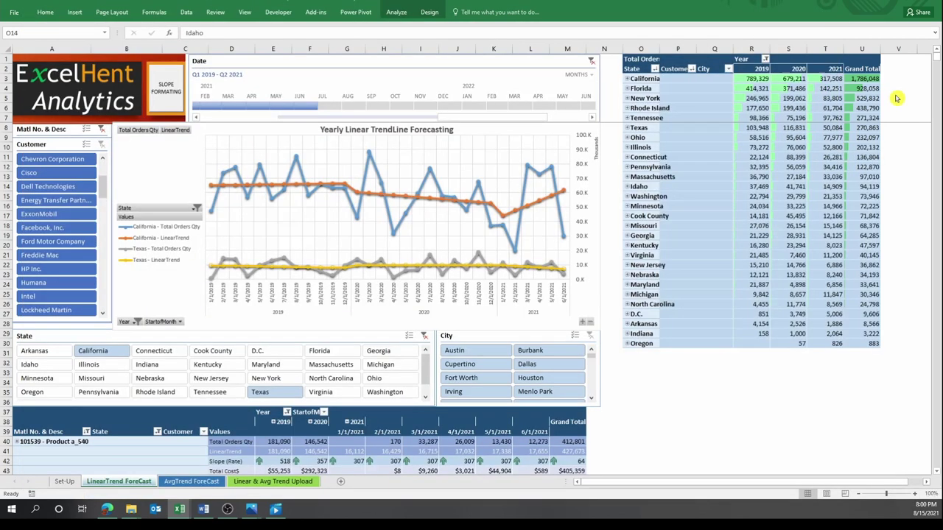
{"action": "scroll", "coordinate": [659, 380], "scroll_direction": "down", "scroll_amount": 3}
{"action": "scroll", "coordinate": [659, 380], "scroll_direction": "down", "scroll_amount": 3}
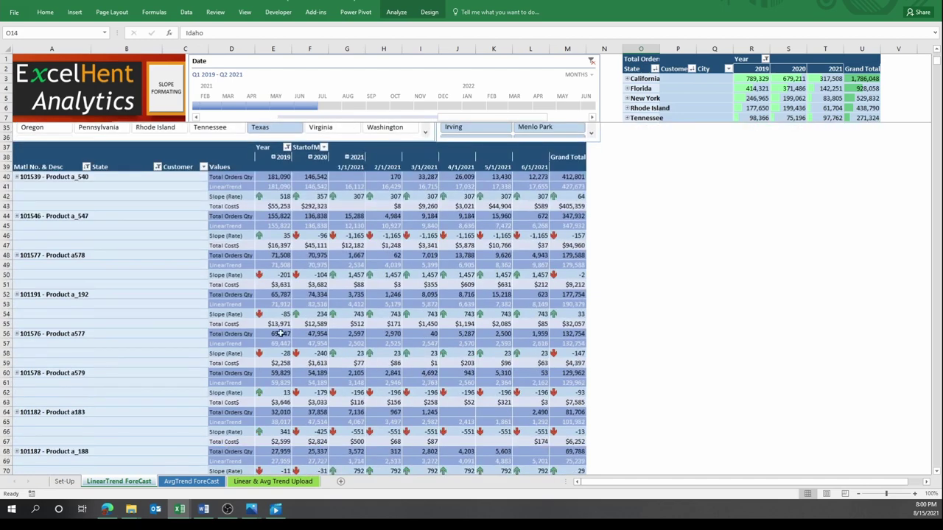
{"action": "scroll", "coordinate": [435, 331], "scroll_direction": "up", "scroll_amount": 3}
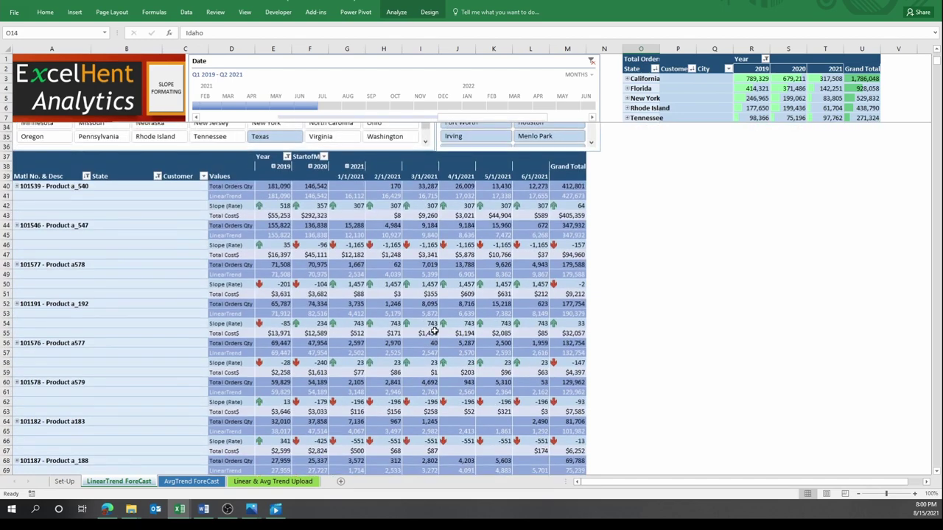
{"action": "scroll", "coordinate": [434, 330], "scroll_direction": "up", "scroll_amount": 4}
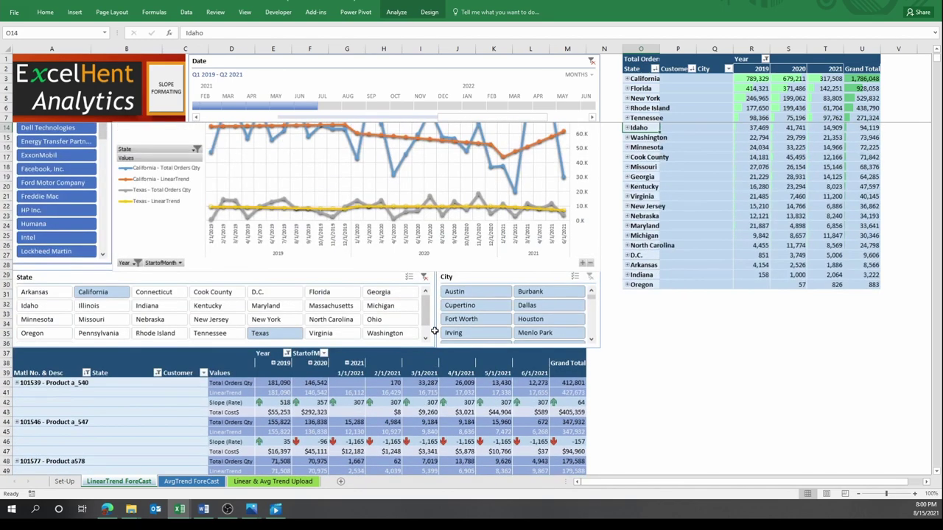
{"action": "left_click", "coordinate": [287, 373]}
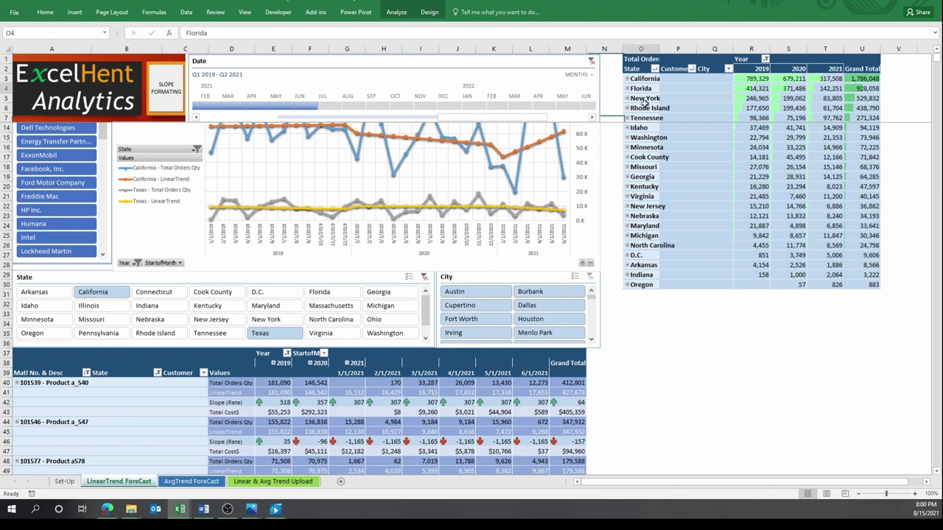
{"action": "scroll", "coordinate": [670, 265], "scroll_direction": "up", "scroll_amount": 2}
{"action": "left_click", "coordinate": [700, 105]}
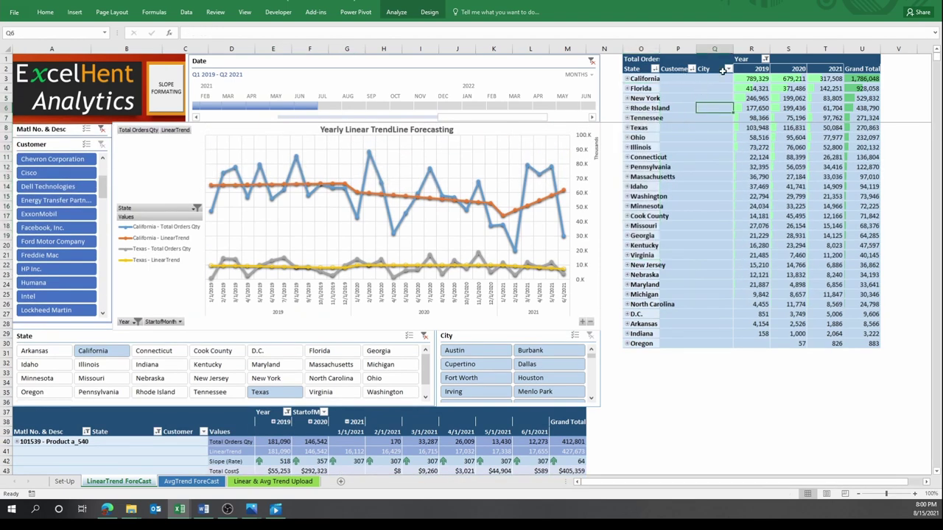
Expand California into customers and cities, then review the product pivot's values and year headers
{"action": "left_click", "coordinate": [626, 78]}
{"action": "left_click_drag", "start_coordinate": [710, 109], "coordinate": [716, 164]}
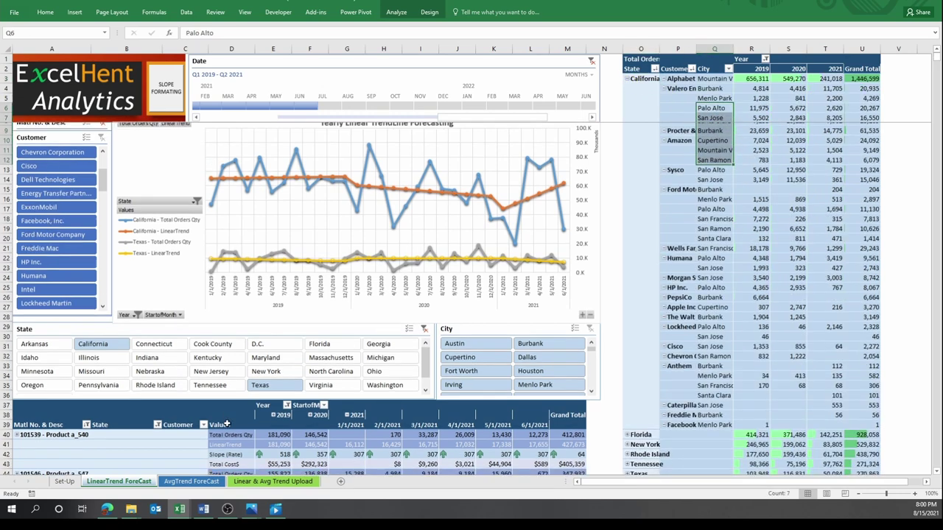
{"action": "scroll", "coordinate": [239, 421], "scroll_direction": "down", "scroll_amount": 4}
{"action": "left_click", "coordinate": [414, 355]}
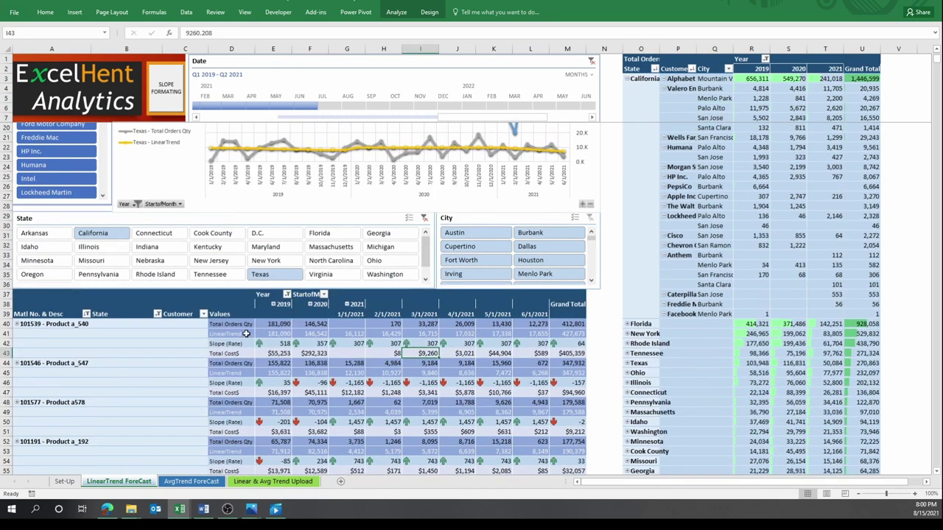
{"action": "left_click", "coordinate": [246, 332]}
{"action": "mouse_move", "coordinate": [179, 509]}
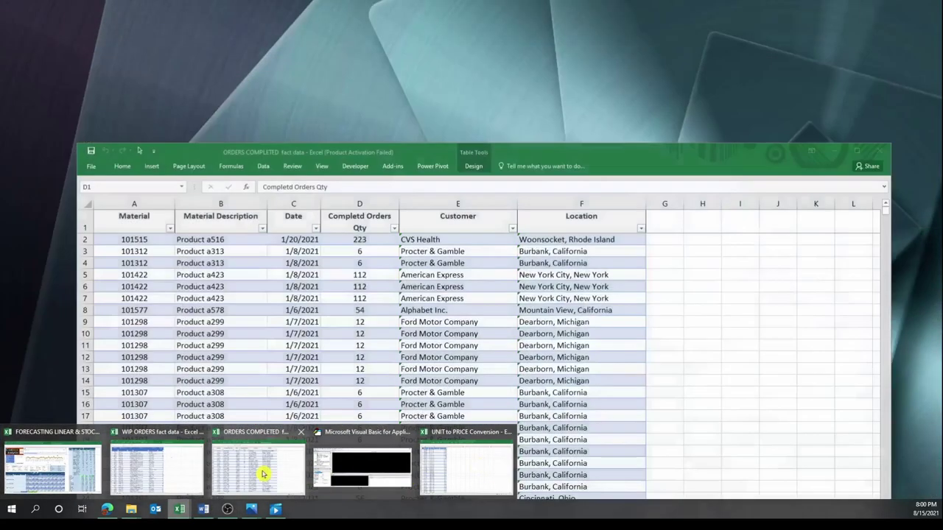
{"action": "left_click", "coordinate": [263, 471]}
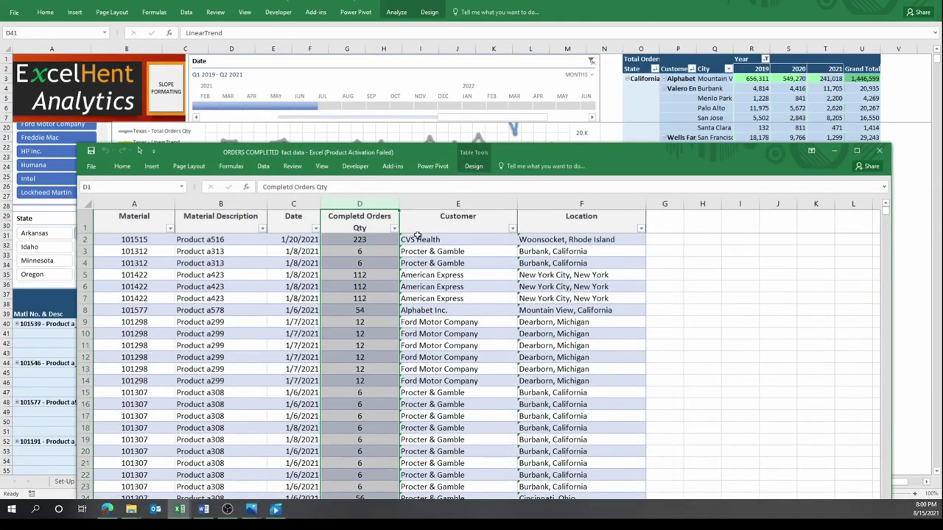
{"action": "left_click", "coordinate": [53, 364]}
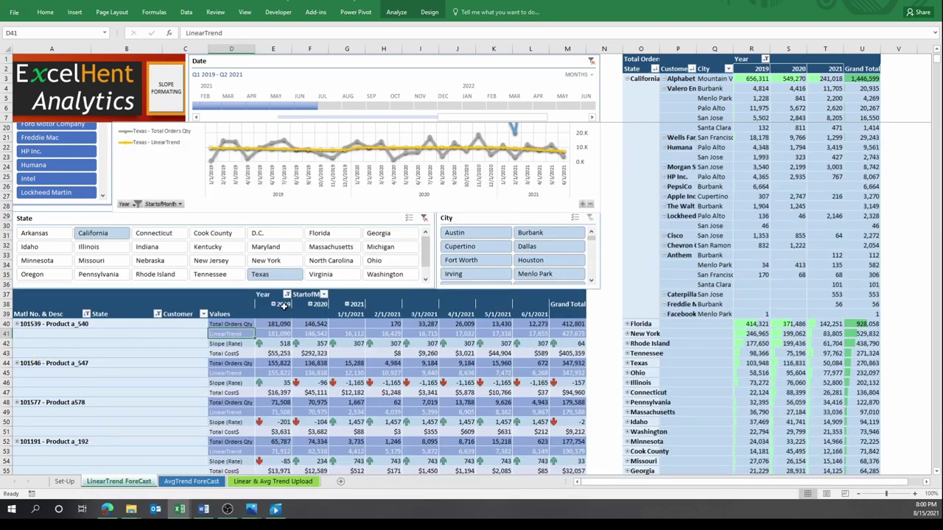
{"action": "mouse_move", "coordinate": [283, 306]}
{"action": "left_mouse_down"}
{"action": "mouse_move", "coordinate": [556, 314]}
{"action": "mouse_move", "coordinate": [534, 314]}
{"action": "left_mouse_up"}
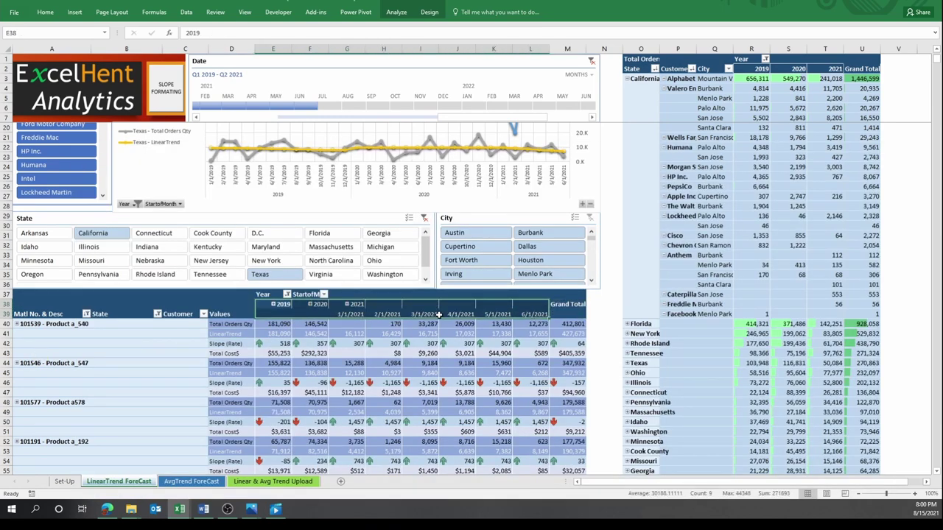
Collapse the entire State field to totals and expand 2020 into monthly columns
{"action": "right_click", "coordinate": [645, 120]}
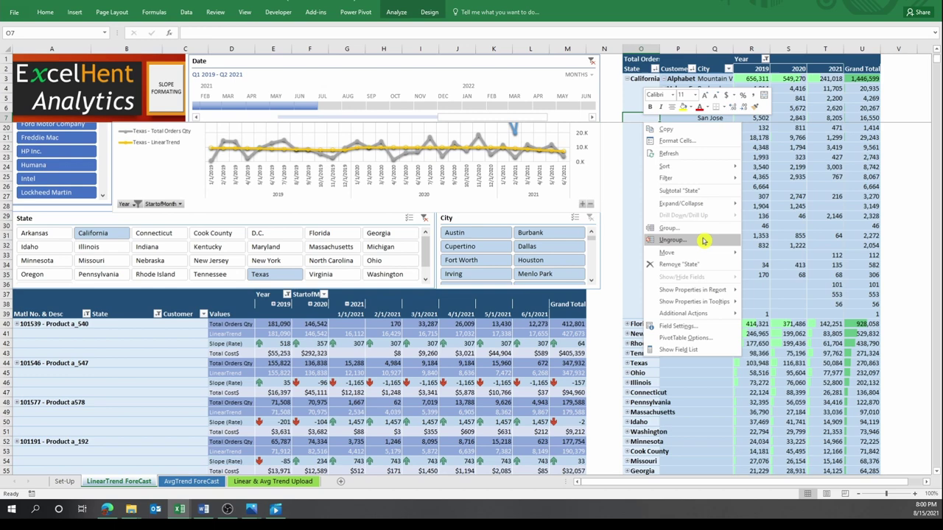
{"action": "mouse_move", "coordinate": [680, 203]}
{"action": "left_click", "coordinate": [774, 238]}
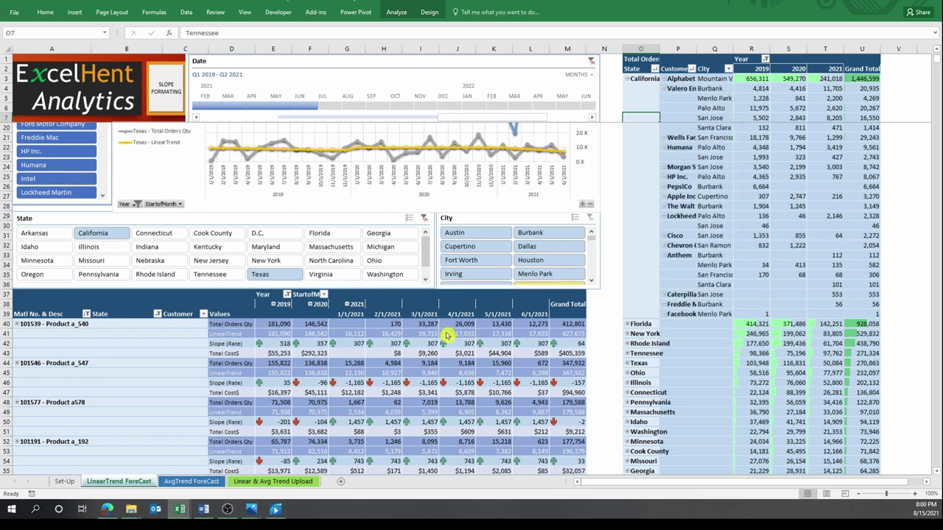
{"action": "left_click", "coordinate": [313, 307]}
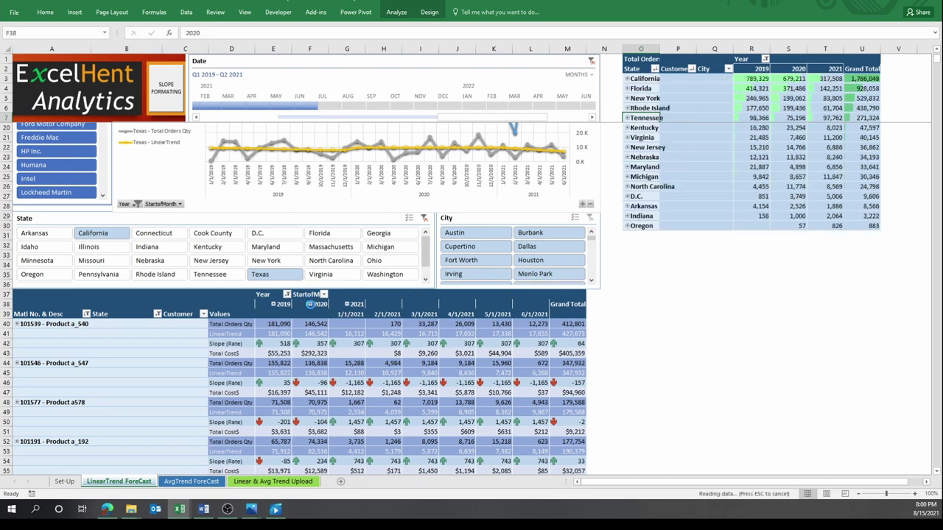
{"action": "left_click", "coordinate": [312, 305]}
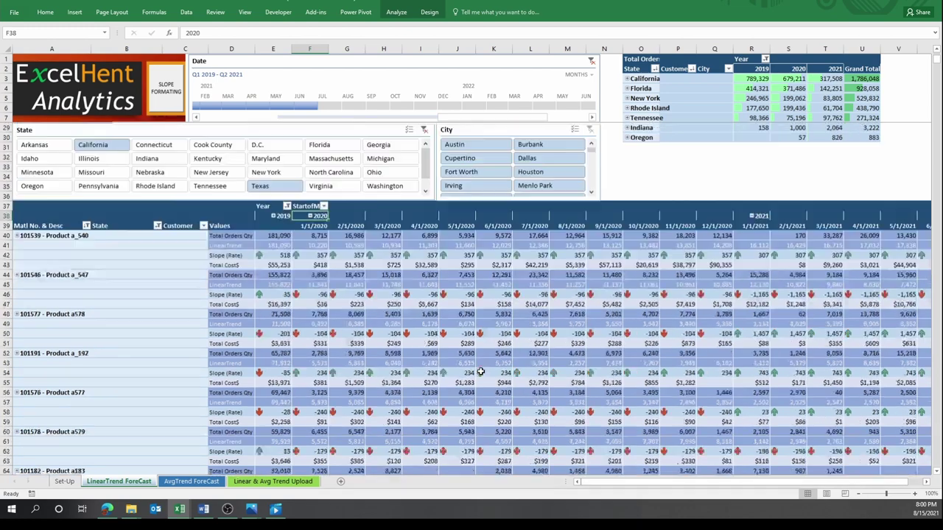
{"action": "scroll", "coordinate": [432, 364], "scroll_direction": "down", "scroll_amount": 3}
{"action": "scroll", "coordinate": [472, 368], "scroll_direction": "down", "scroll_amount": 3}
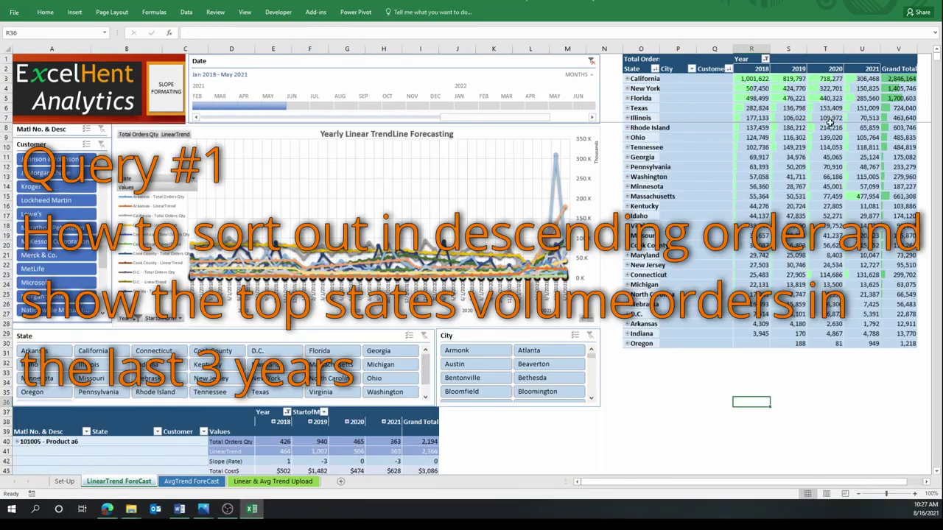
Drag the Date timeline selection to span Jan 2019 through Jun 2021, widening the state labels column
{"action": "left_click", "coordinate": [179, 509]}
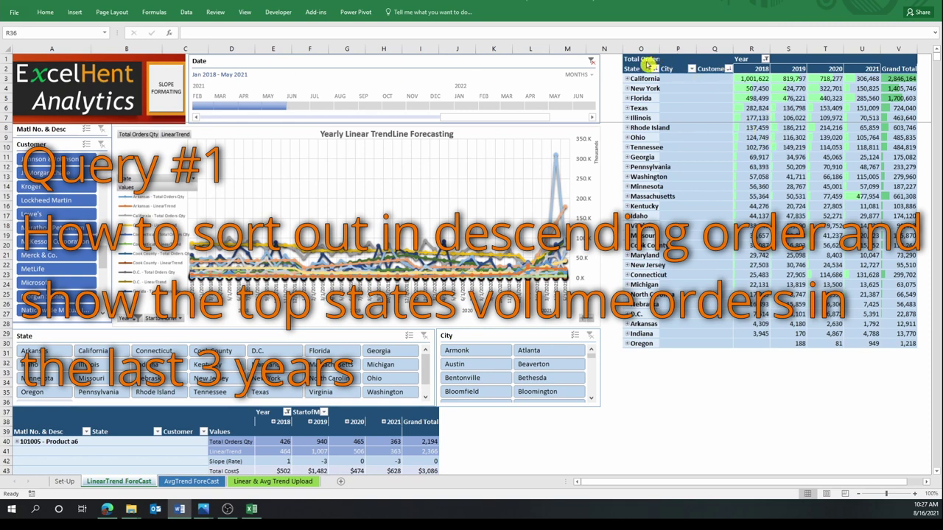
{"action": "left_click_drag", "start_coordinate": [659, 48], "coordinate": [667, 49]}
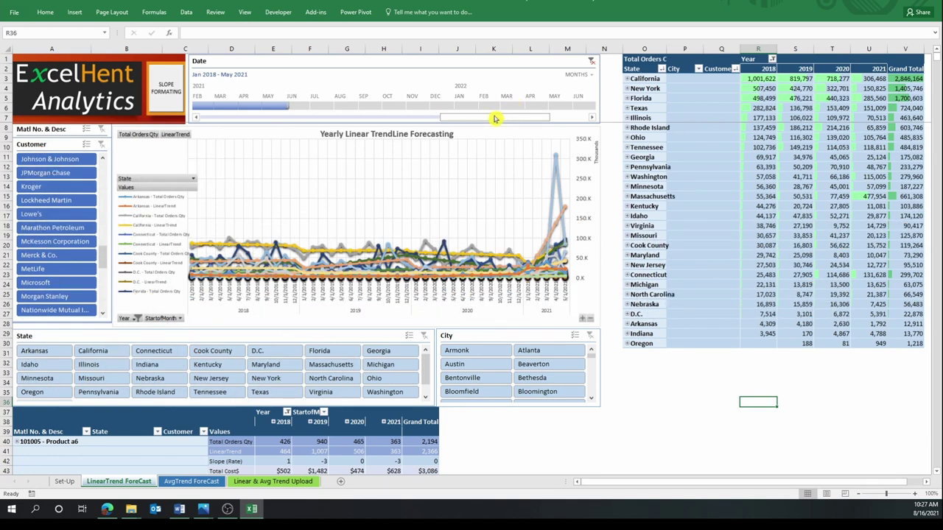
{"action": "mouse_move", "coordinate": [495, 118]}
{"action": "left_mouse_down"}
{"action": "mouse_move", "coordinate": [204, 118]}
{"action": "mouse_move", "coordinate": [310, 104]}
{"action": "mouse_move", "coordinate": [492, 102]}
{"action": "left_mouse_up"}
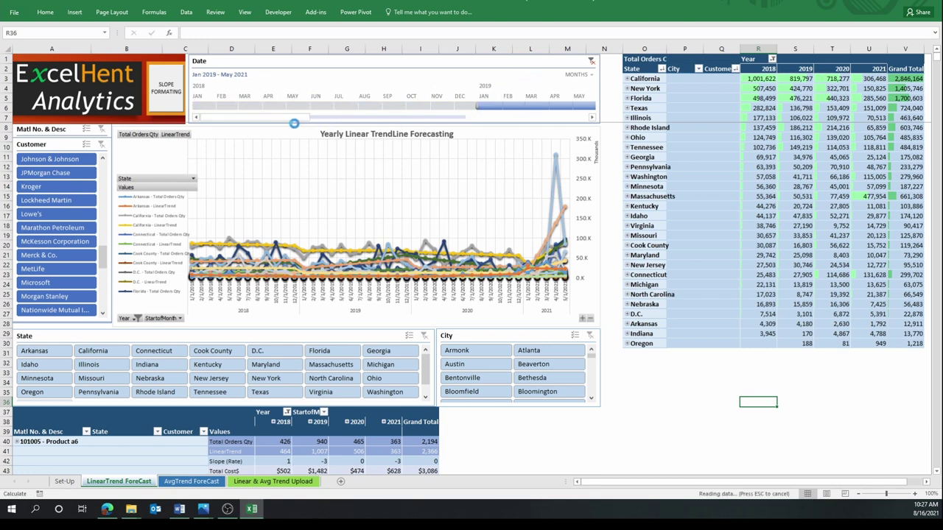
{"action": "mouse_move", "coordinate": [297, 116]}
{"action": "left_mouse_down"}
{"action": "mouse_move", "coordinate": [344, 121]}
{"action": "mouse_move", "coordinate": [403, 105]}
{"action": "left_mouse_up"}
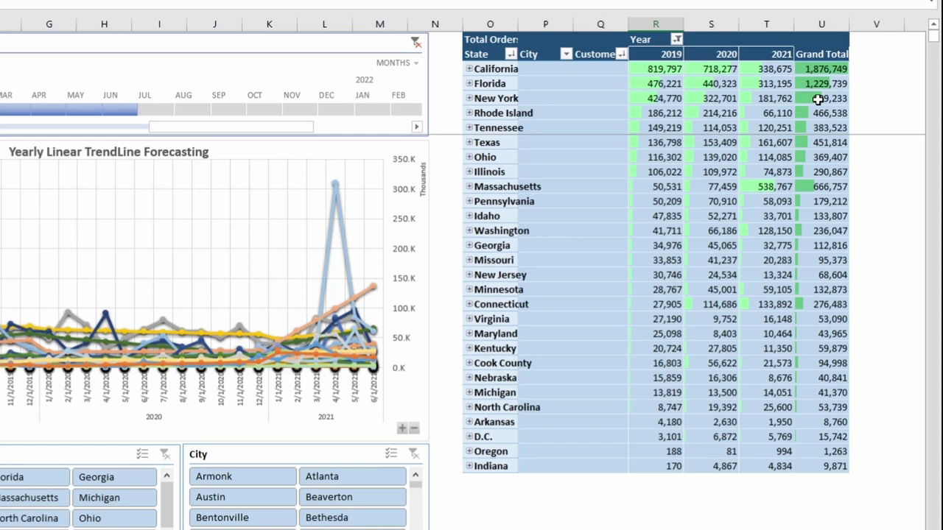
Sort the state pivot by Grand Total, largest to smallest, and highlight the ranked states
{"action": "left_click", "coordinate": [819, 97]}
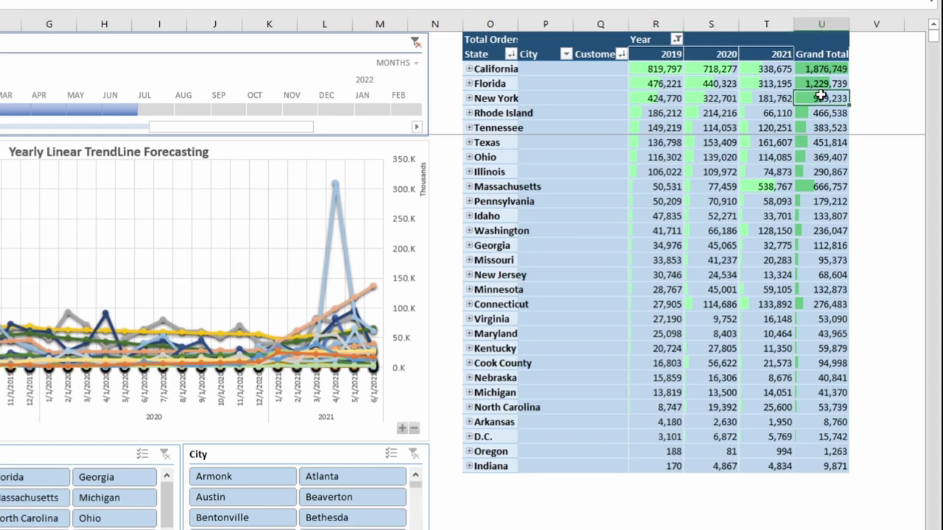
{"action": "left_click", "coordinate": [829, 48]}
{"action": "left_click", "coordinate": [821, 82]}
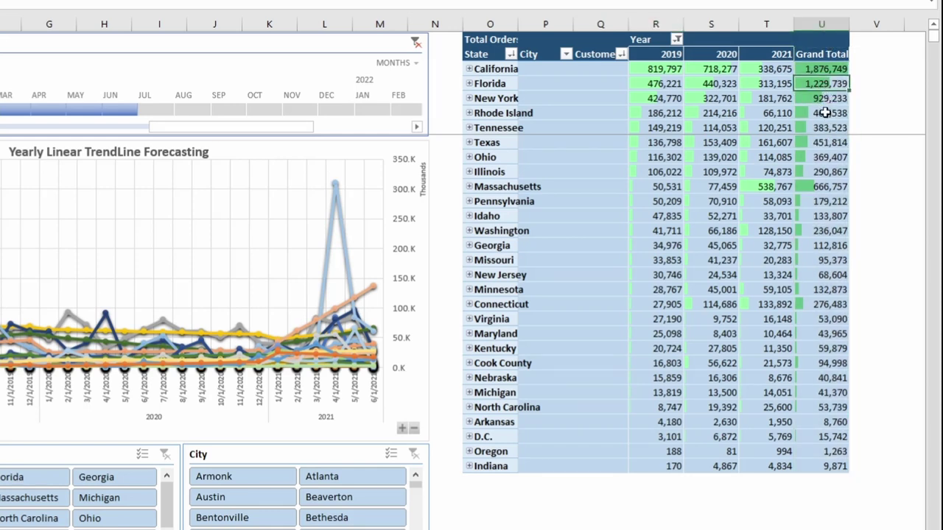
{"action": "key", "text": "Down"}
{"action": "key", "text": "Down"}
{"action": "right_click", "coordinate": [824, 84]}
{"action": "mouse_move", "coordinate": [759, 167]}
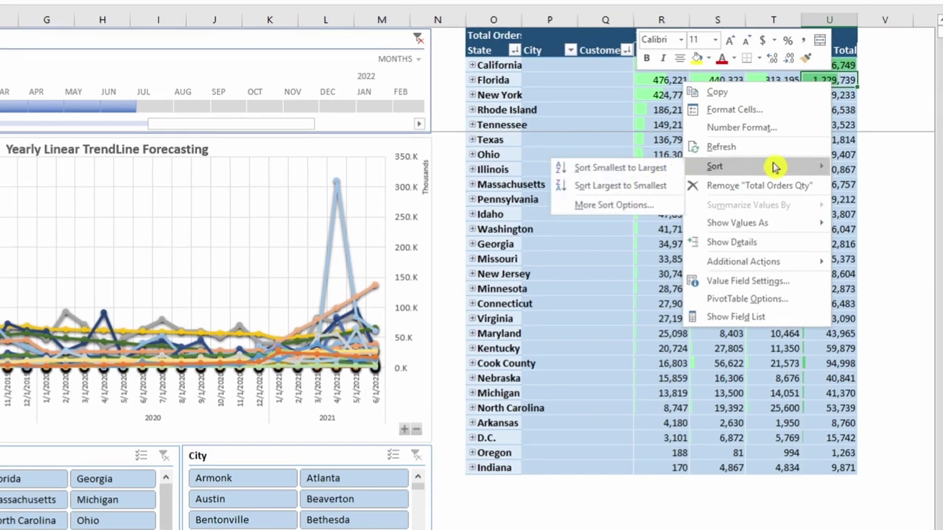
{"action": "left_click", "coordinate": [651, 190]}
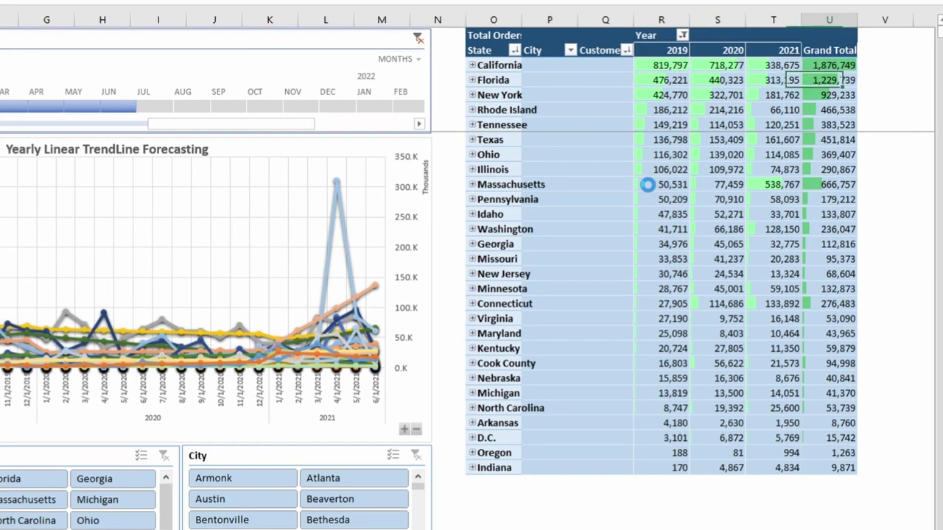
{"action": "left_click", "coordinate": [494, 44]}
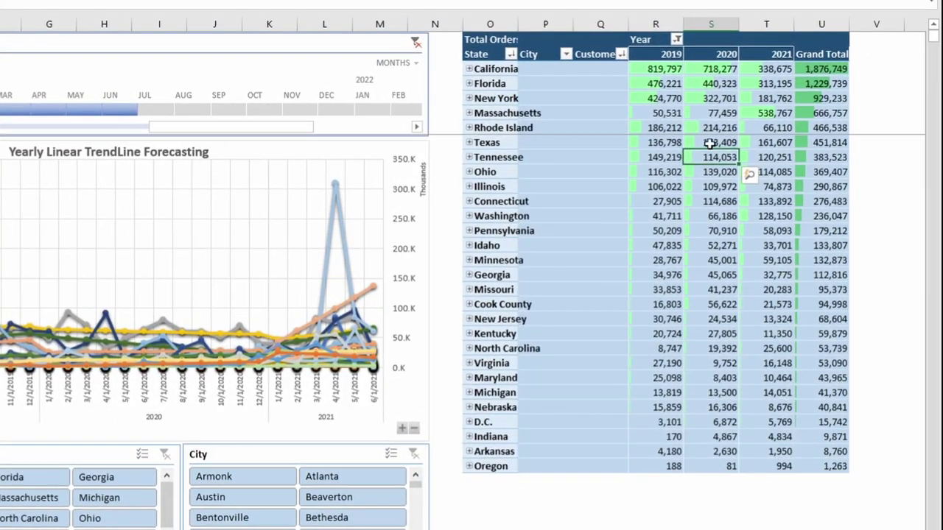
Sort states by 2020 orders descending and highlight California, Florida, New York, Rhode Island and Texas
{"action": "left_click", "coordinate": [784, 137]}
{"action": "right_click", "coordinate": [713, 157]}
{"action": "mouse_move", "coordinate": [753, 239]}
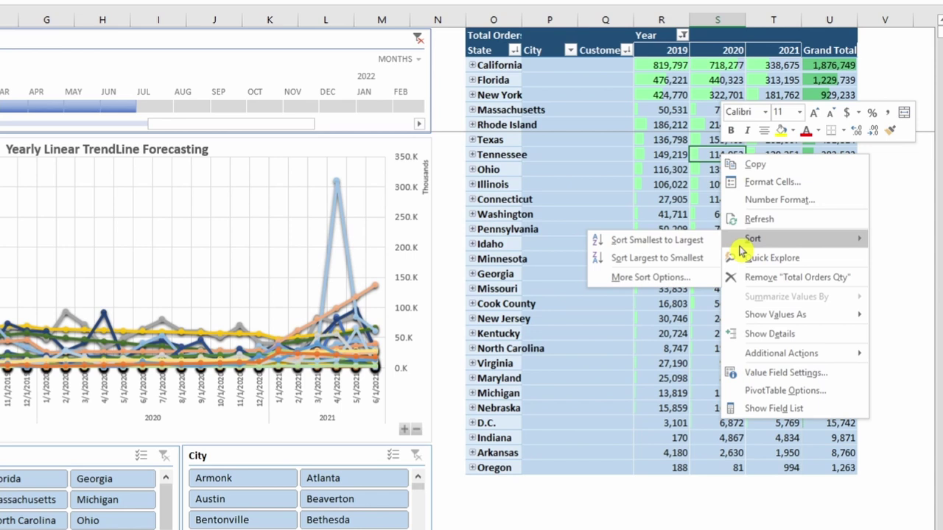
{"action": "left_click", "coordinate": [700, 259]}
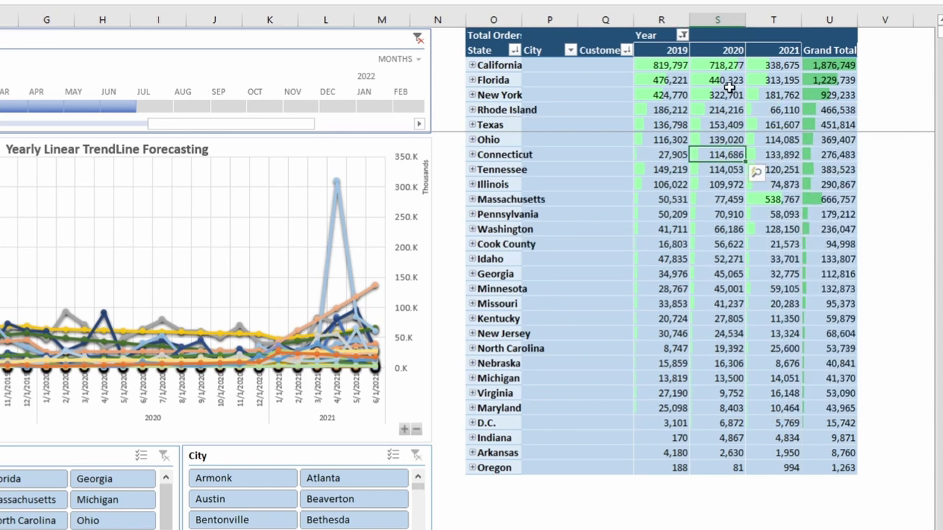
{"action": "left_click_drag", "start_coordinate": [495, 65], "coordinate": [506, 185]}
{"action": "left_click_drag", "start_coordinate": [503, 112], "coordinate": [726, 126]}
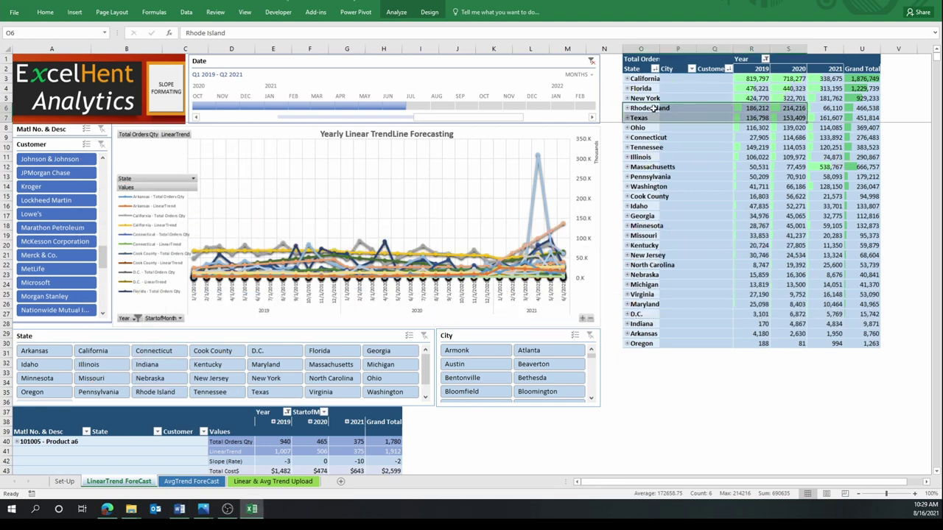
Review the state labels, expanding Texas, and show the pivot Field List
{"action": "left_click", "coordinate": [642, 151]}
{"action": "left_click", "coordinate": [644, 98]}
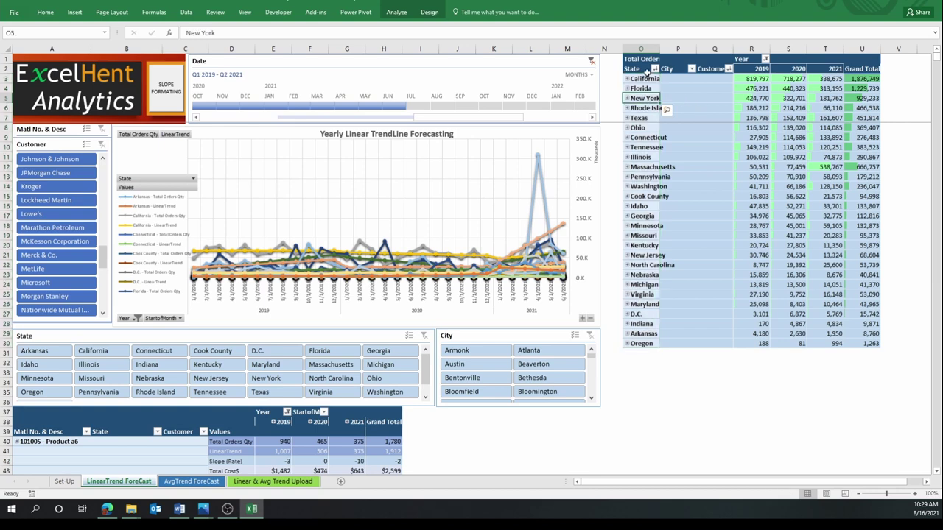
{"action": "left_click", "coordinate": [627, 118]}
{"action": "right_click", "coordinate": [646, 97]}
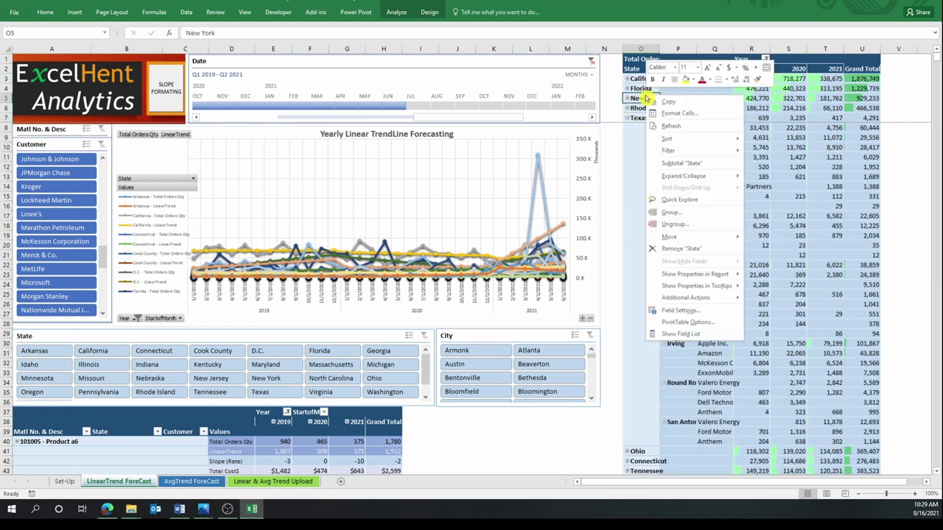
{"action": "left_click", "coordinate": [713, 335]}
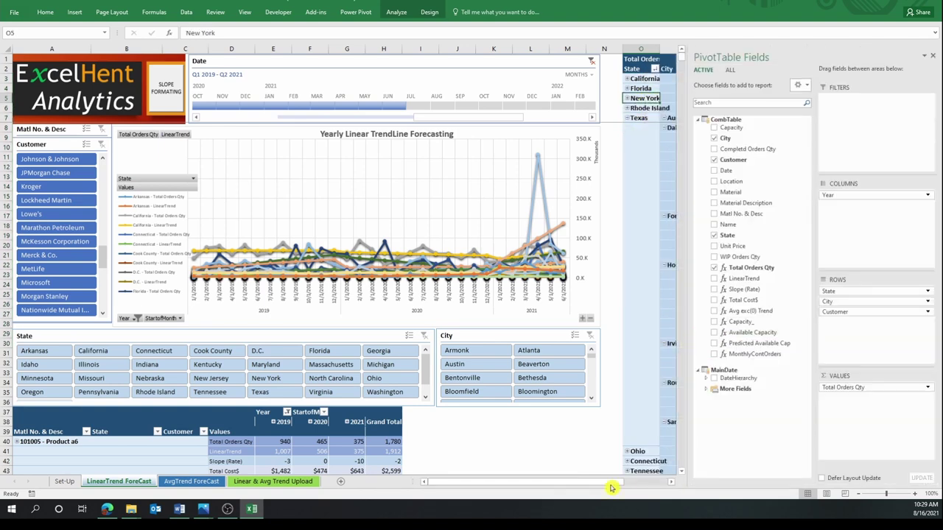
{"action": "left_click_drag", "start_coordinate": [577, 486], "coordinate": [618, 486]}
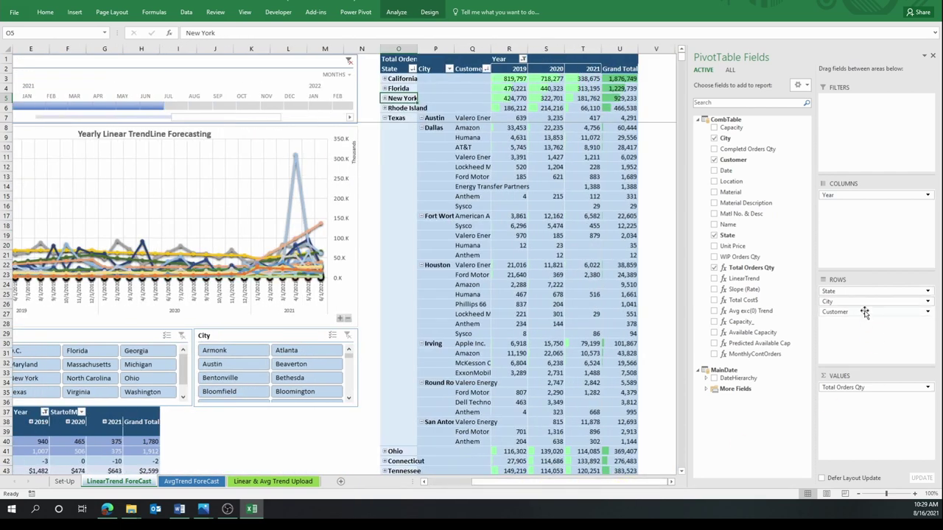
Move Customer to the top of Rows and collapse every customer to its yearly totals
{"action": "left_click", "coordinate": [865, 313]}
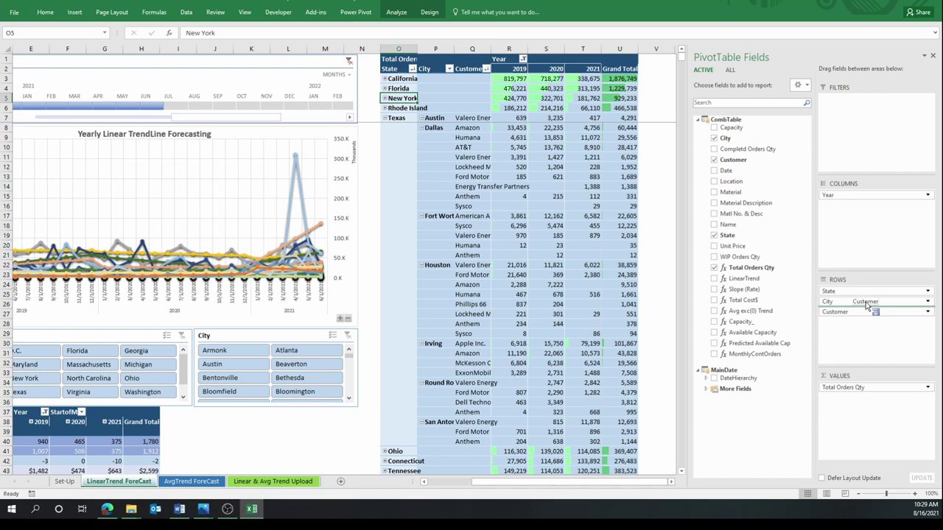
{"action": "left_click_drag", "start_coordinate": [864, 312], "coordinate": [847, 289]}
{"action": "right_click", "coordinate": [400, 168]}
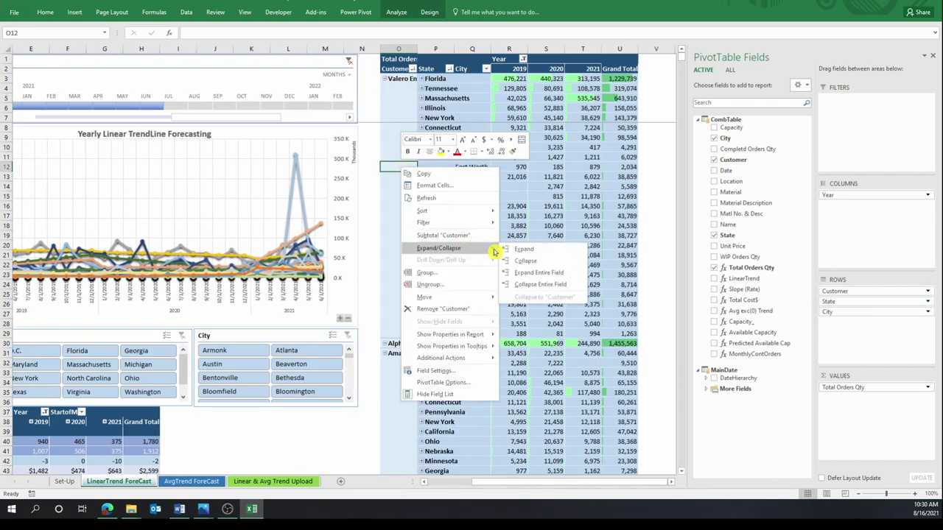
{"action": "mouse_move", "coordinate": [441, 248]}
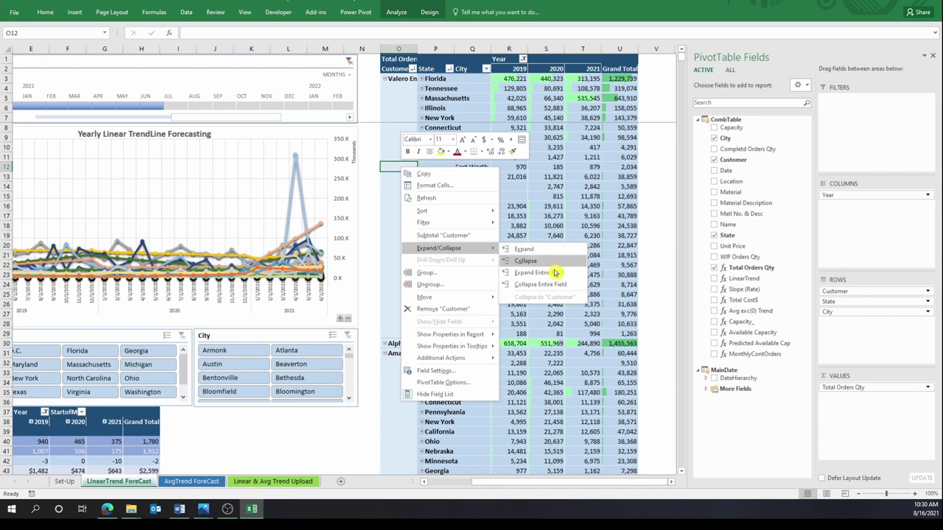
{"action": "left_click", "coordinate": [571, 284]}
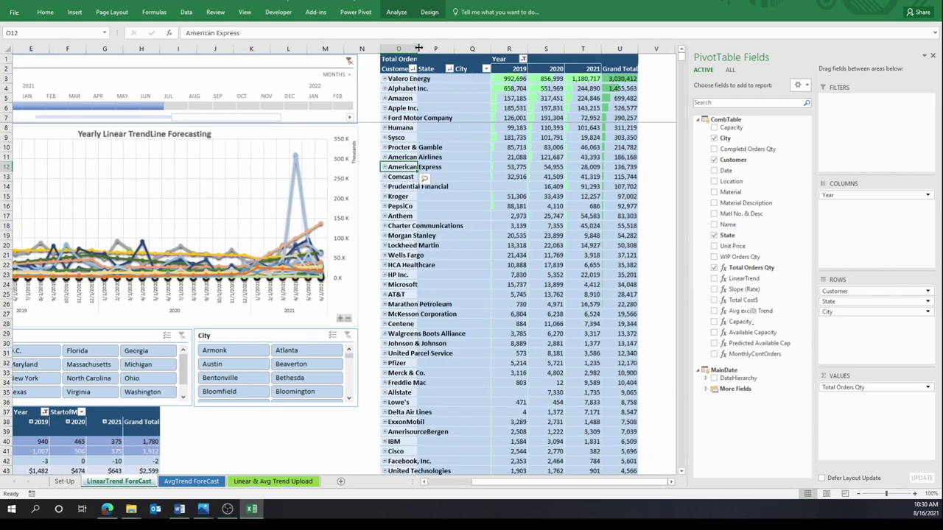
{"action": "left_click_drag", "start_coordinate": [418, 48], "coordinate": [436, 48]}
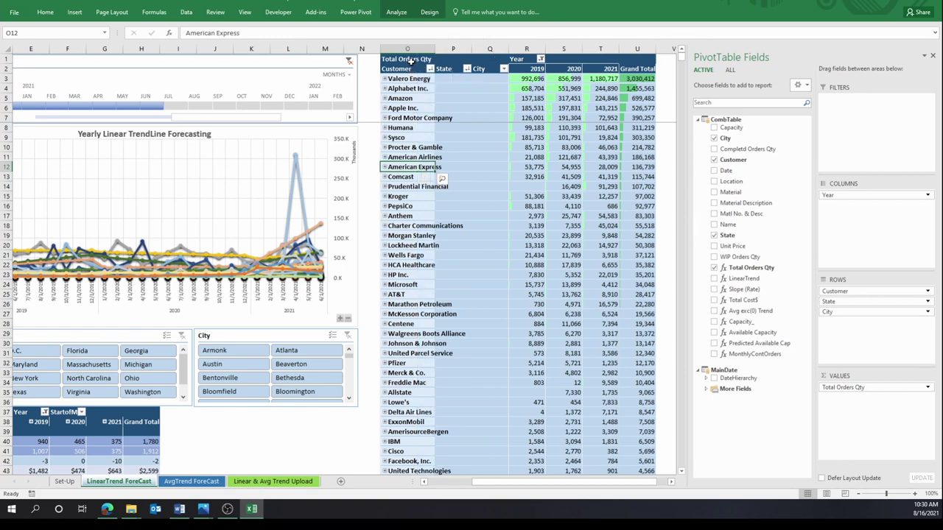
{"action": "left_click", "coordinate": [403, 68]}
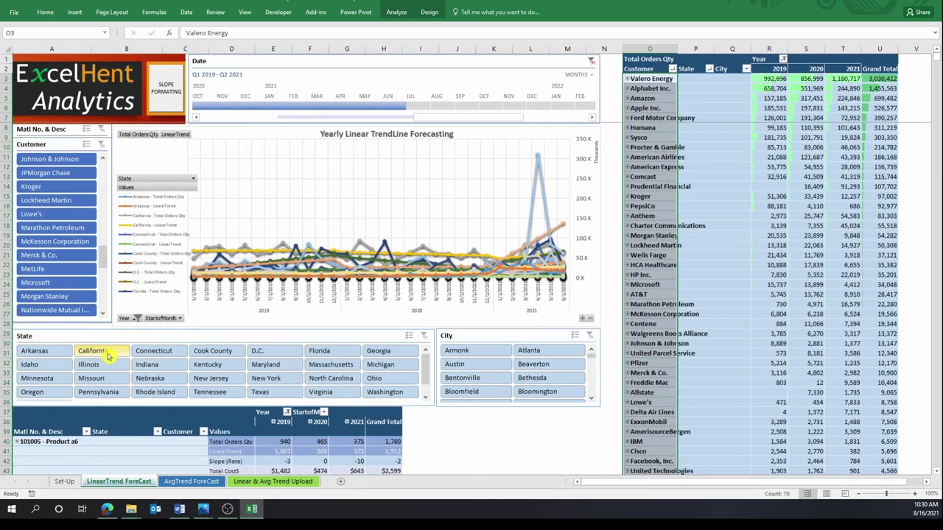
Select California and then Florida in the State slicer
{"action": "left_click", "coordinate": [108, 355]}
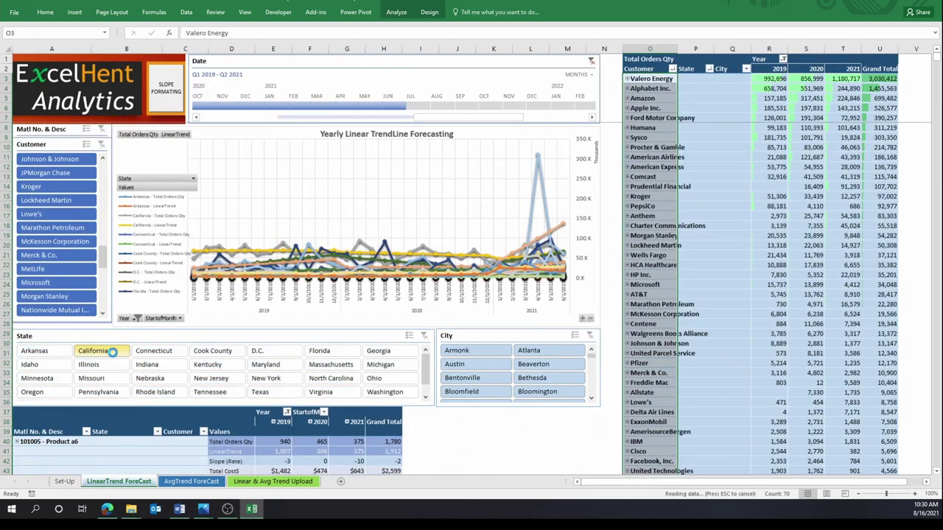
{"action": "left_click", "coordinate": [343, 355], "text": "ctrl"}
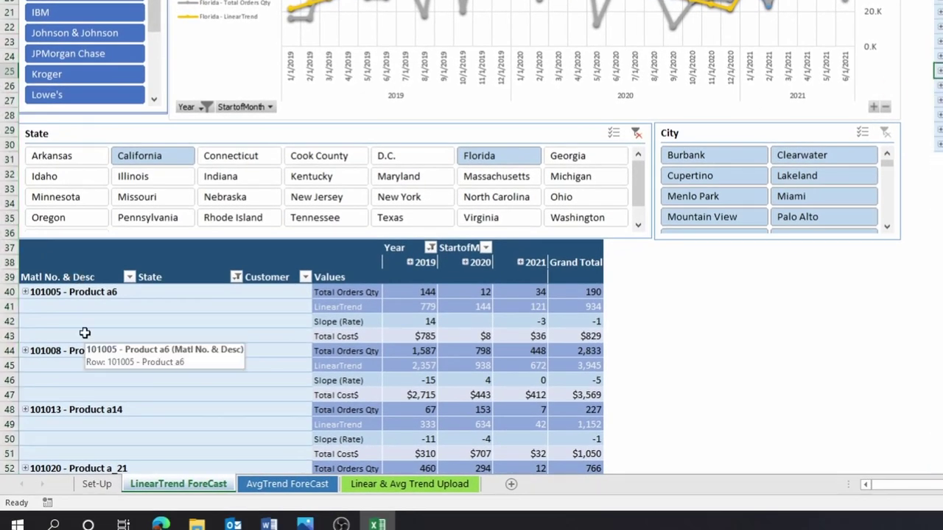
Sort products by 2021 Total Orders Qty, largest first, and select the top product labels
{"action": "scroll", "coordinate": [521, 312], "scroll_direction": "down", "scroll_amount": 1}
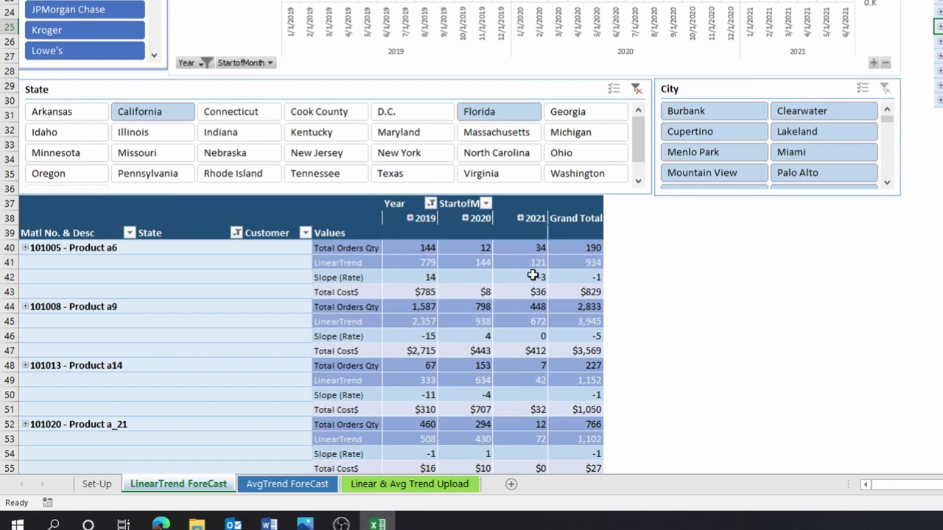
{"action": "left_click", "coordinate": [329, 248]}
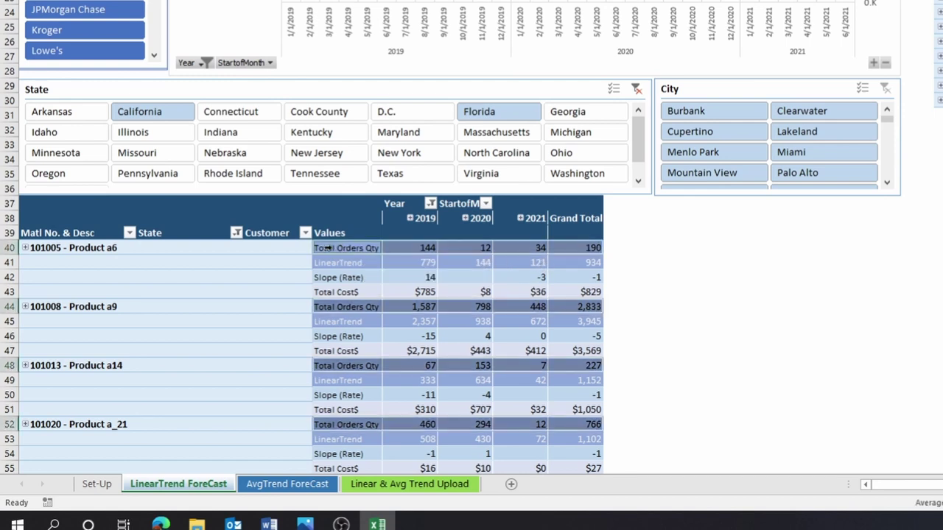
{"action": "left_click", "coordinate": [535, 251]}
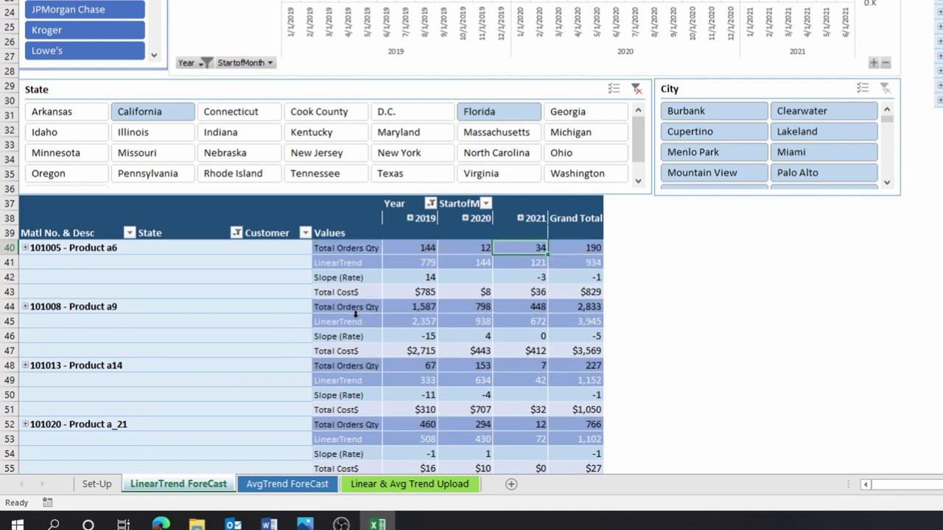
{"action": "right_click", "coordinate": [530, 248]}
{"action": "mouse_move", "coordinate": [563, 71]}
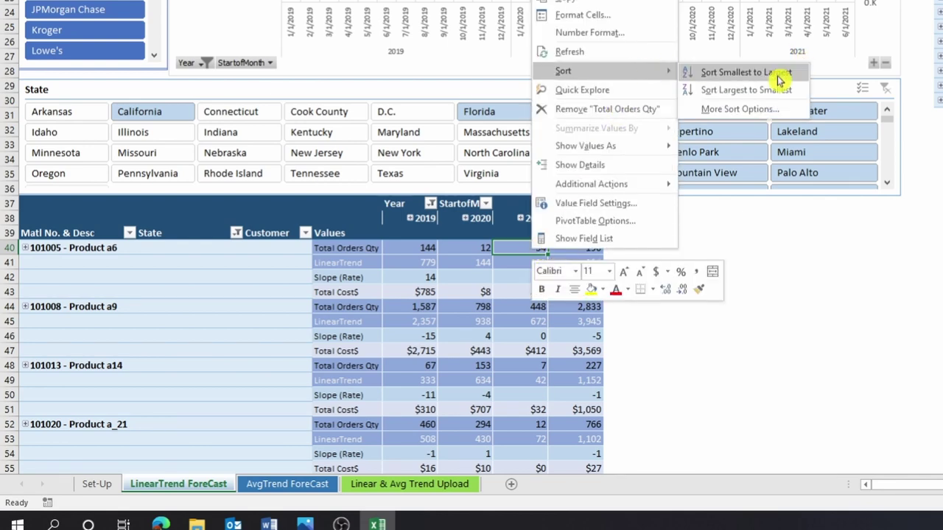
{"action": "left_click", "coordinate": [773, 90]}
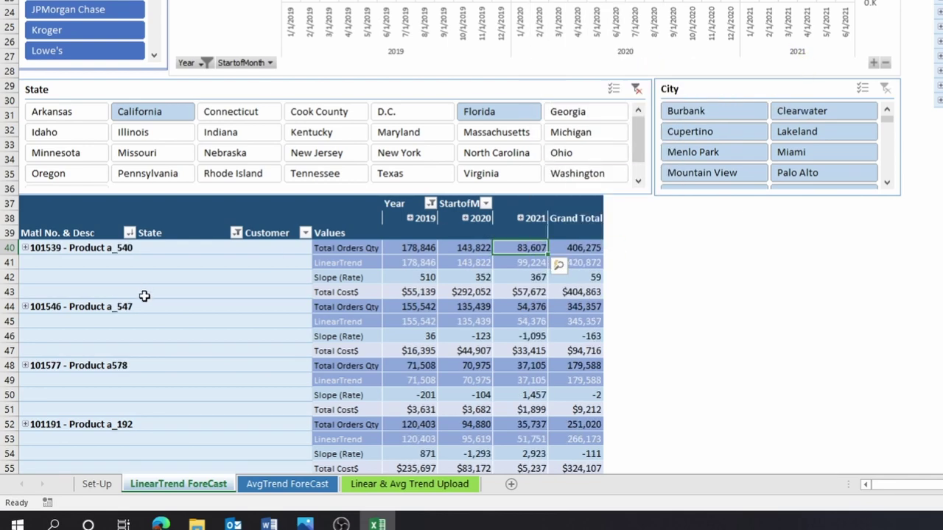
{"action": "scroll", "coordinate": [144, 296], "scroll_direction": "down", "scroll_amount": 3}
{"action": "scroll", "coordinate": [196, 300], "scroll_direction": "down", "scroll_amount": 1}
{"action": "mouse_move", "coordinate": [48, 71]}
{"action": "left_mouse_down"}
{"action": "mouse_move", "coordinate": [57, 166]}
{"action": "mouse_move", "coordinate": [147, 411]}
{"action": "left_mouse_up"}
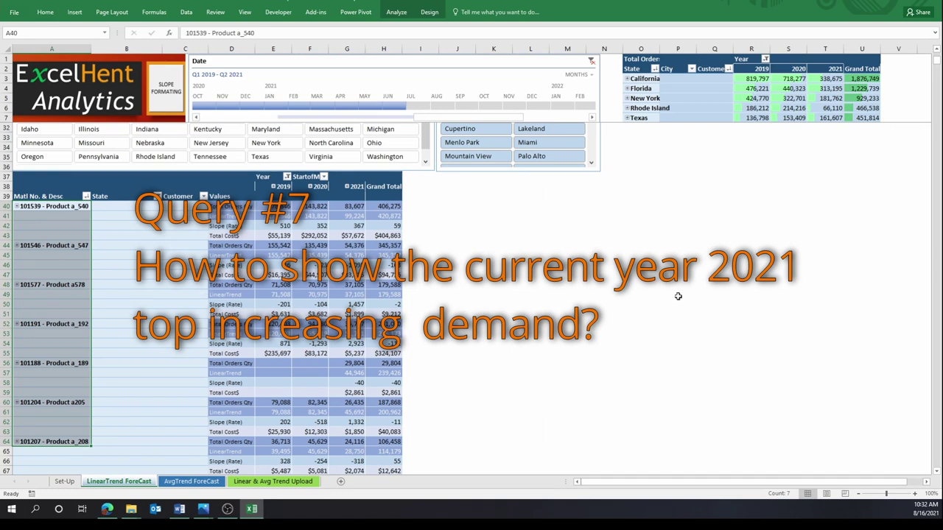
Inspect the 2021 column and Slope (Rate) rows, starting from Product a_540's slope
{"action": "left_click", "coordinate": [357, 186]}
{"action": "left_click", "coordinate": [357, 183]}
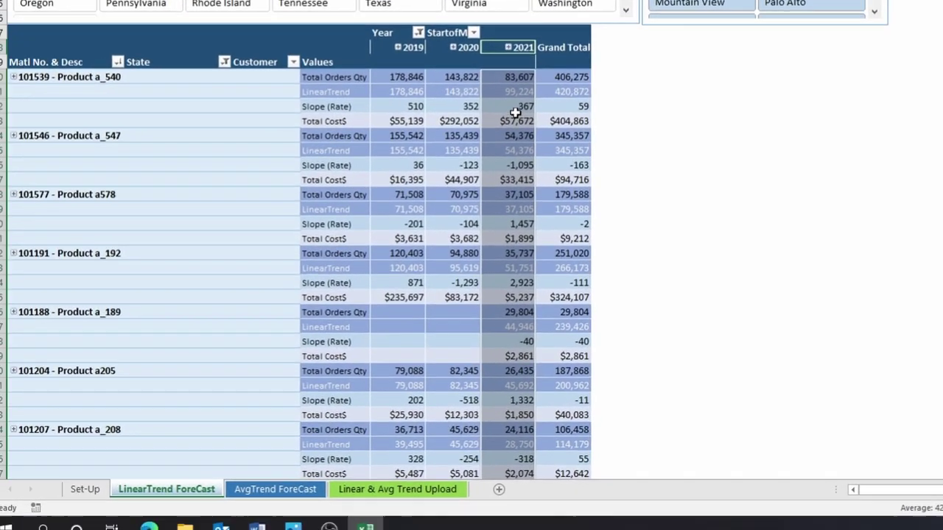
{"action": "left_click", "coordinate": [333, 225]}
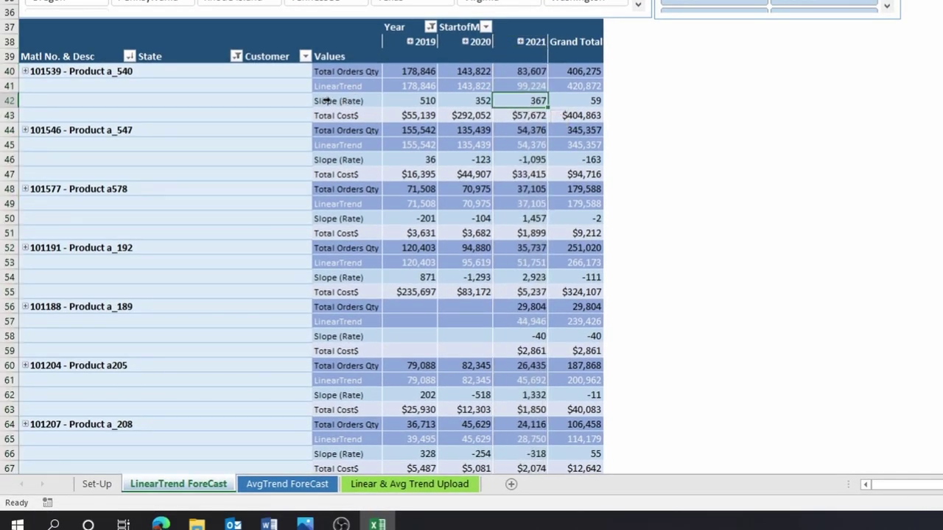
{"action": "left_click", "coordinate": [324, 101]}
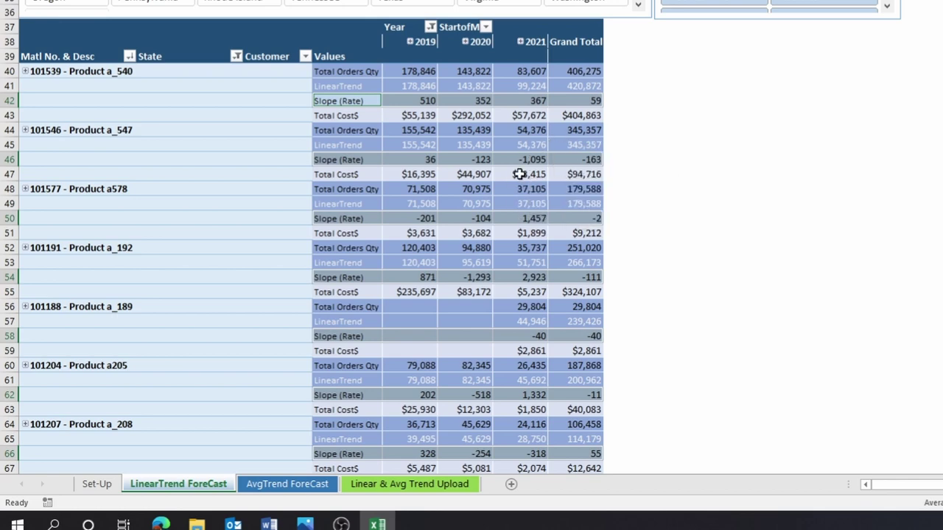
{"action": "scroll", "coordinate": [520, 175], "scroll_direction": "down", "scroll_amount": 6}
{"action": "scroll", "coordinate": [542, 109], "scroll_direction": "up", "scroll_amount": 6}
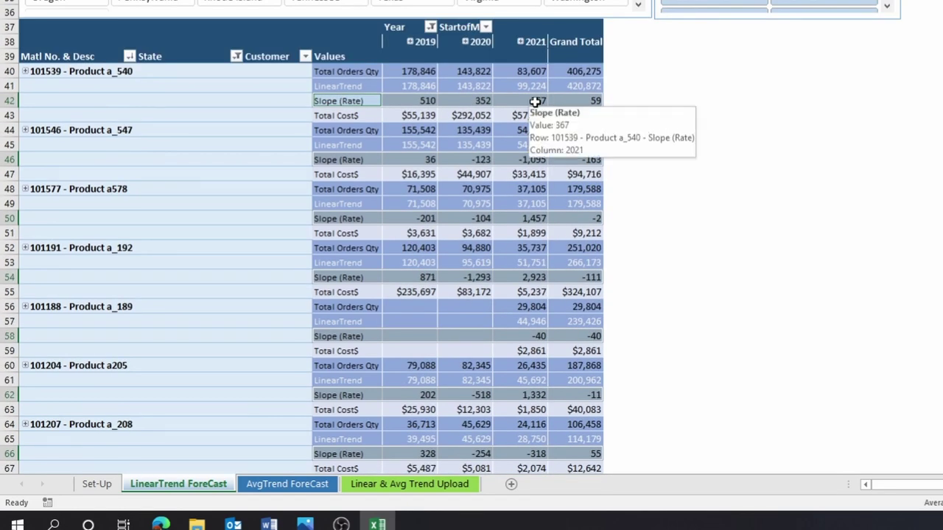
Sort products by 2021 Slope (Rate), largest first, and select the top products led by a_192
{"action": "left_click", "coordinate": [535, 101]}
{"action": "right_click", "coordinate": [536, 101]}
{"action": "mouse_move", "coordinate": [567, 184]}
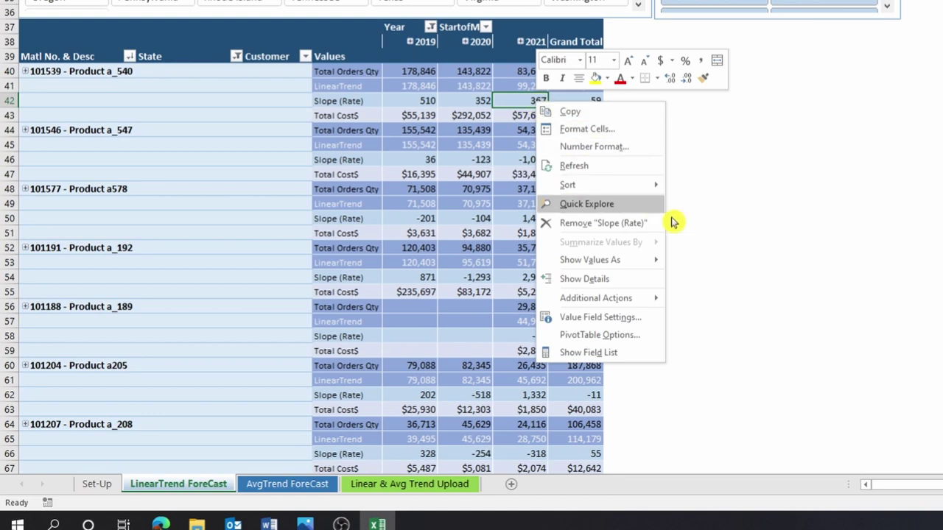
{"action": "left_click", "coordinate": [766, 205]}
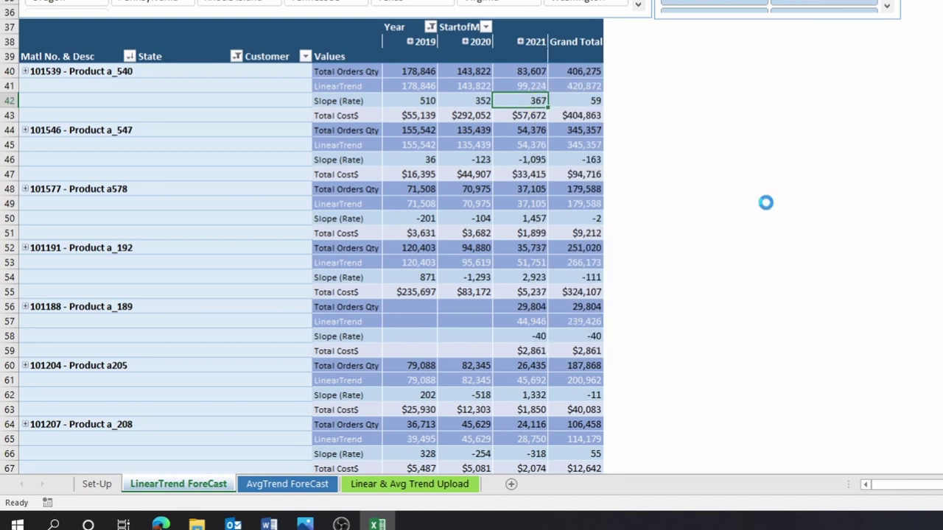
{"action": "left_click_drag", "start_coordinate": [59, 72], "coordinate": [80, 247]}
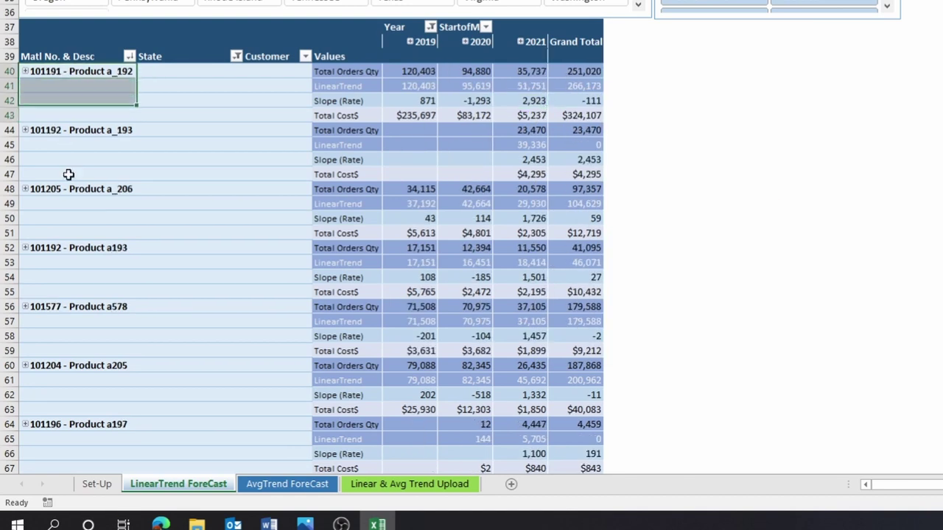
{"action": "left_click_drag", "start_coordinate": [90, 70], "coordinate": [117, 172]}
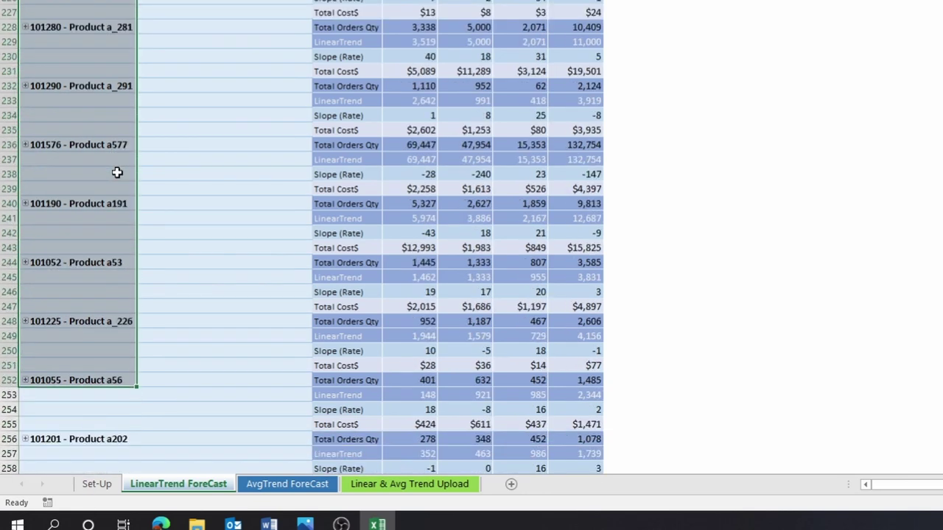
{"action": "right_click", "coordinate": [116, 172]}
{"action": "mouse_move", "coordinate": [130, 210]}
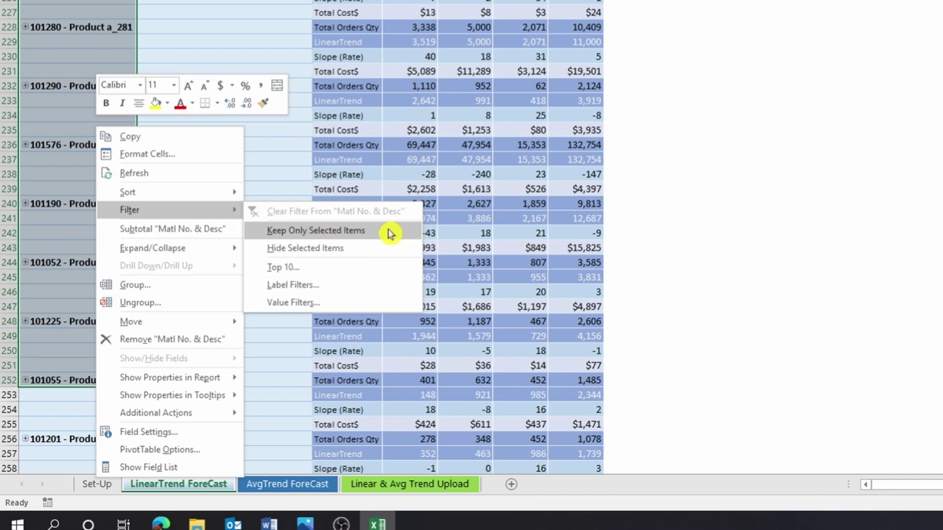
Keep only the selected top-slope products, then scroll back to the top of the pivot
{"action": "left_click", "coordinate": [388, 231]}
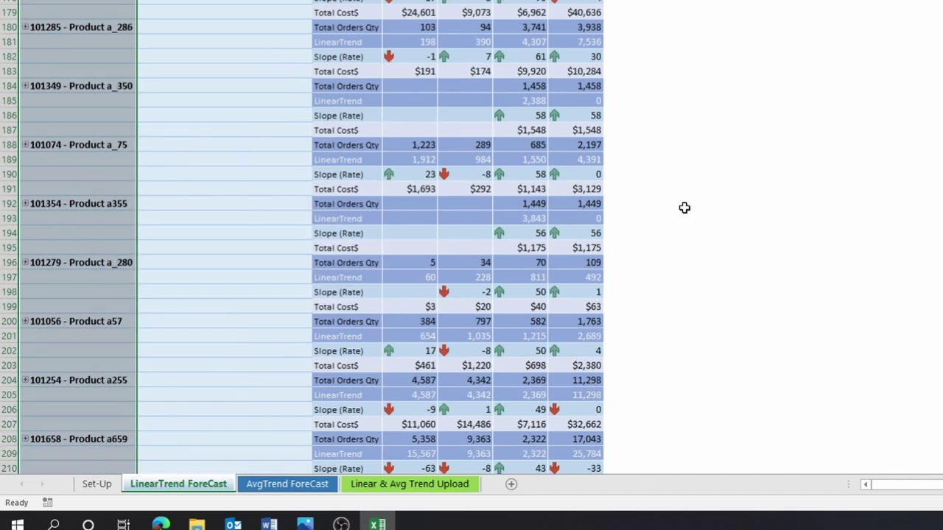
{"action": "scroll", "coordinate": [684, 208], "scroll_direction": "up", "scroll_amount": 6}
{"action": "scroll", "coordinate": [685, 208], "scroll_direction": "up", "scroll_amount": 6}
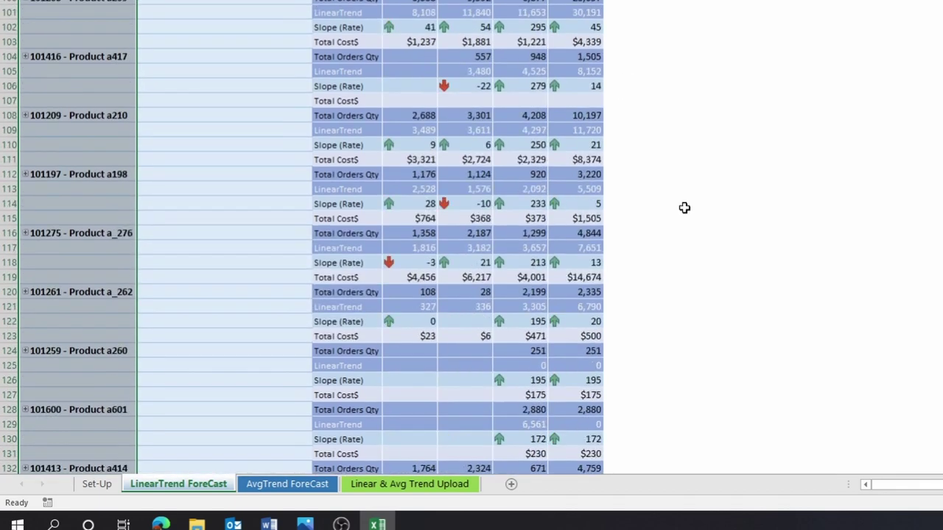
{"action": "scroll", "coordinate": [684, 207], "scroll_direction": "up", "scroll_amount": 6}
{"action": "scroll", "coordinate": [684, 208], "scroll_direction": "up", "scroll_amount": 8}
{"action": "scroll", "coordinate": [684, 208], "scroll_direction": "up", "scroll_amount": 9}
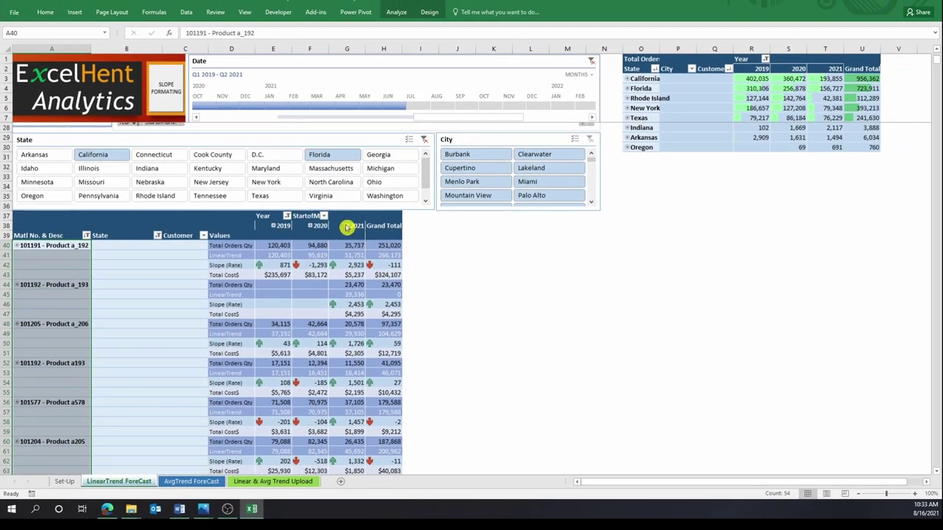
Expand 2021 into monthly columns and check Product a_192's 2021 slope values
{"action": "left_click", "coordinate": [347, 226]}
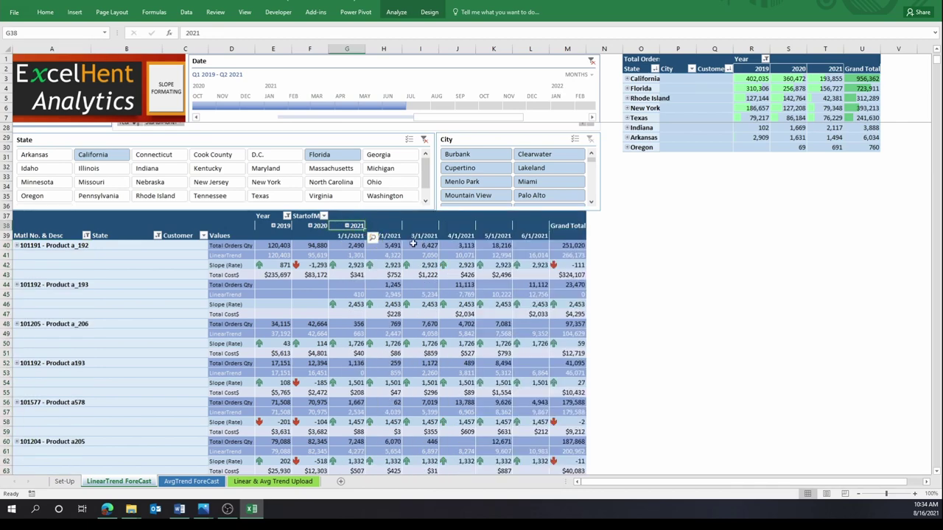
{"action": "scroll", "coordinate": [411, 253], "scroll_direction": "up", "scroll_amount": 3}
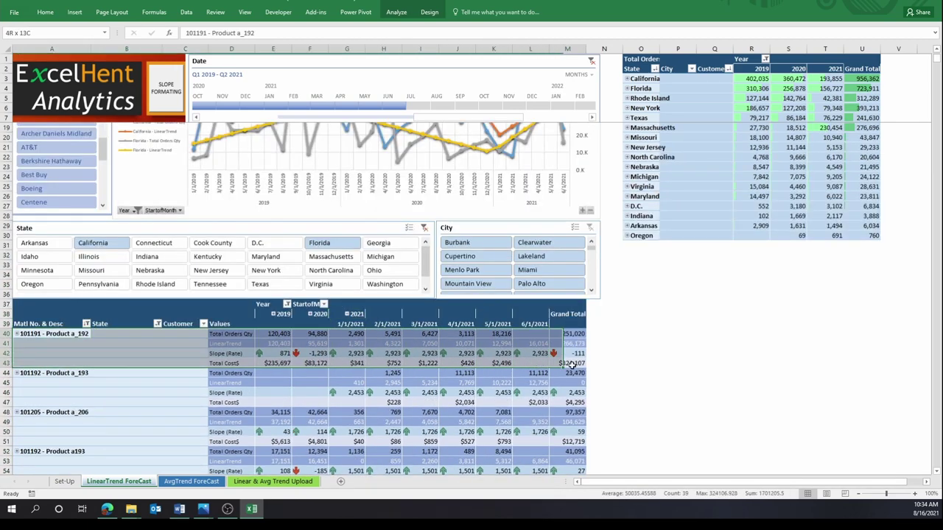
{"action": "left_click_drag", "start_coordinate": [42, 335], "coordinate": [623, 358]}
{"action": "scroll", "coordinate": [73, 327], "scroll_direction": "down", "scroll_amount": 2}
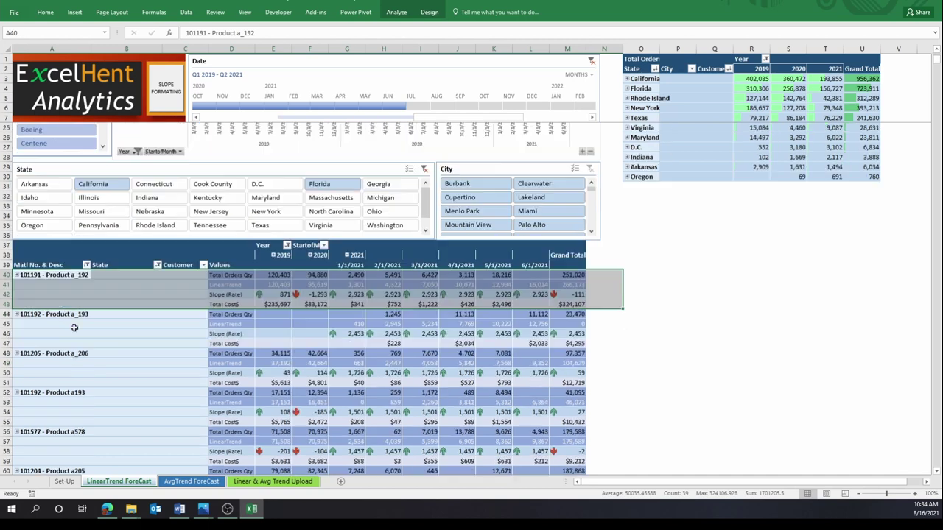
{"action": "left_click", "coordinate": [346, 294]}
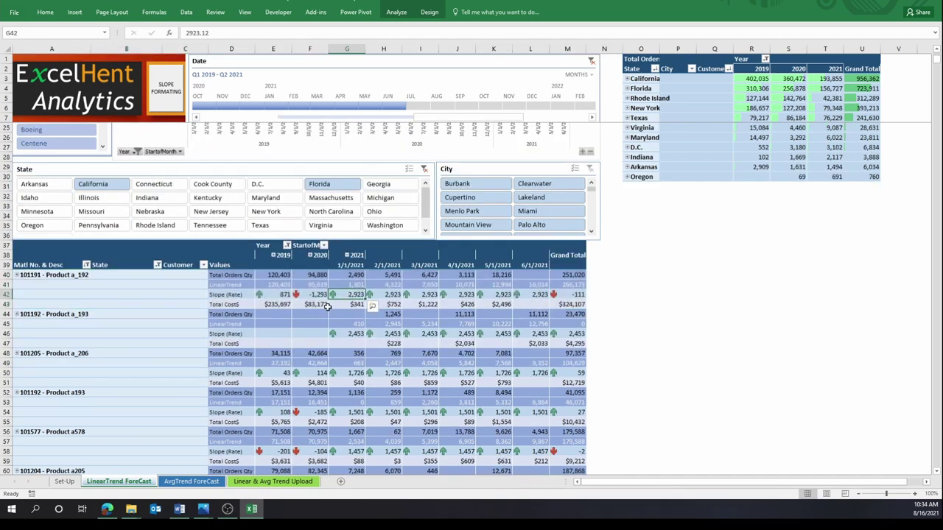
{"action": "left_click", "coordinate": [224, 295]}
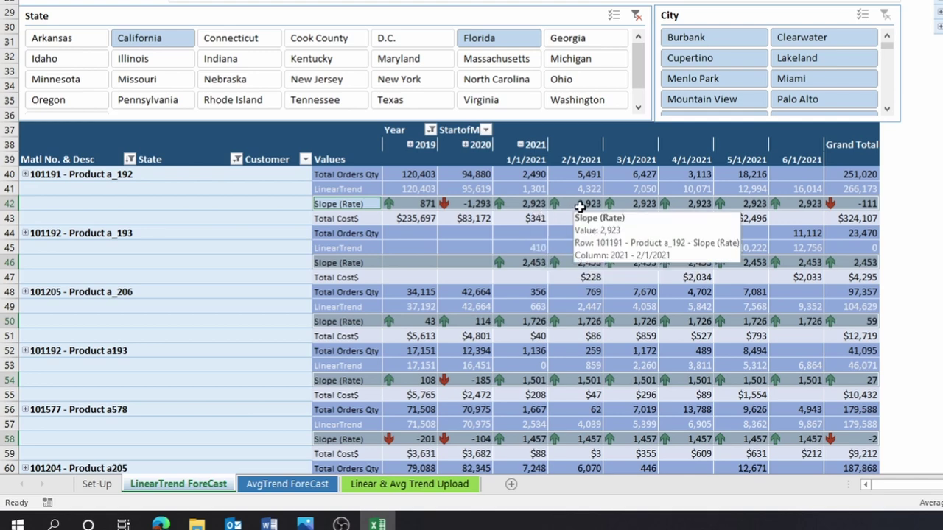
Collapse 2021 and compare Product a_192's yearly slopes: 871, −1,293 and 2,923
{"action": "left_click", "coordinate": [520, 144]}
{"action": "left_click", "coordinate": [585, 202]}
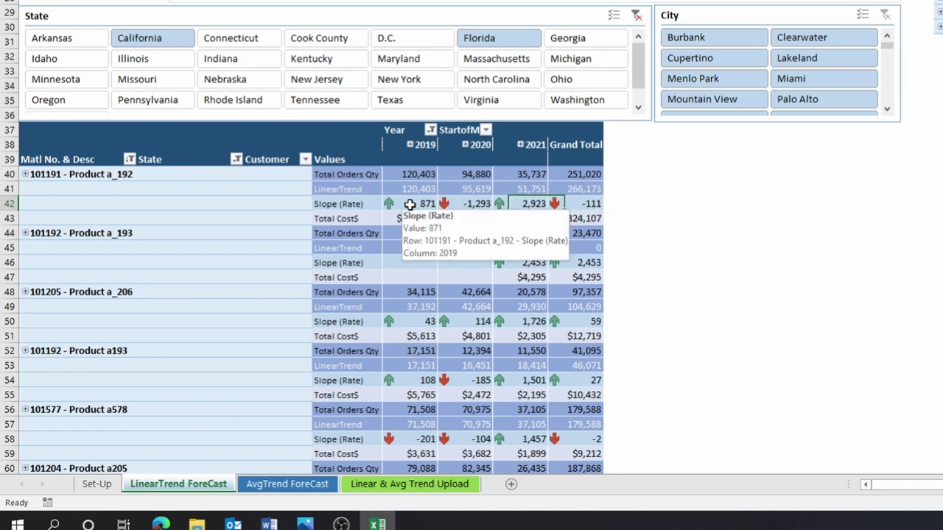
{"action": "left_click_drag", "start_coordinate": [409, 204], "coordinate": [523, 204]}
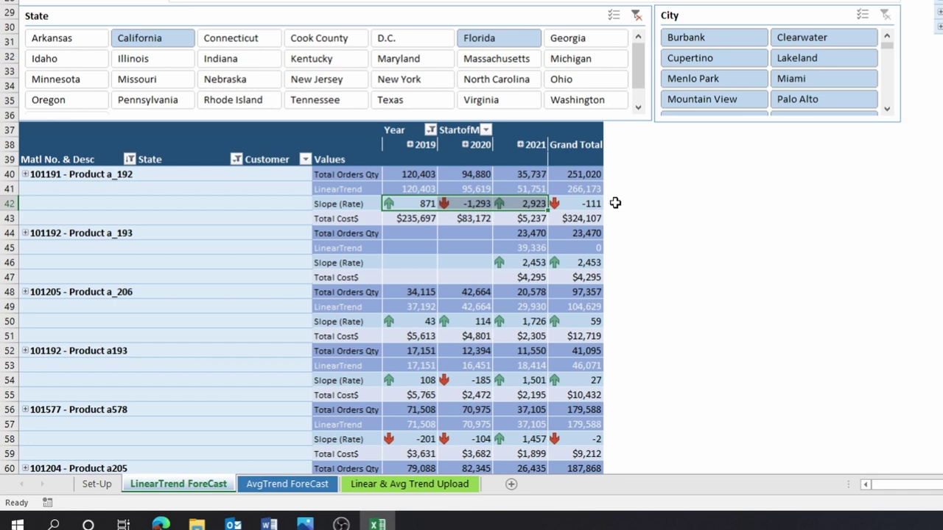
{"action": "left_click", "coordinate": [412, 204]}
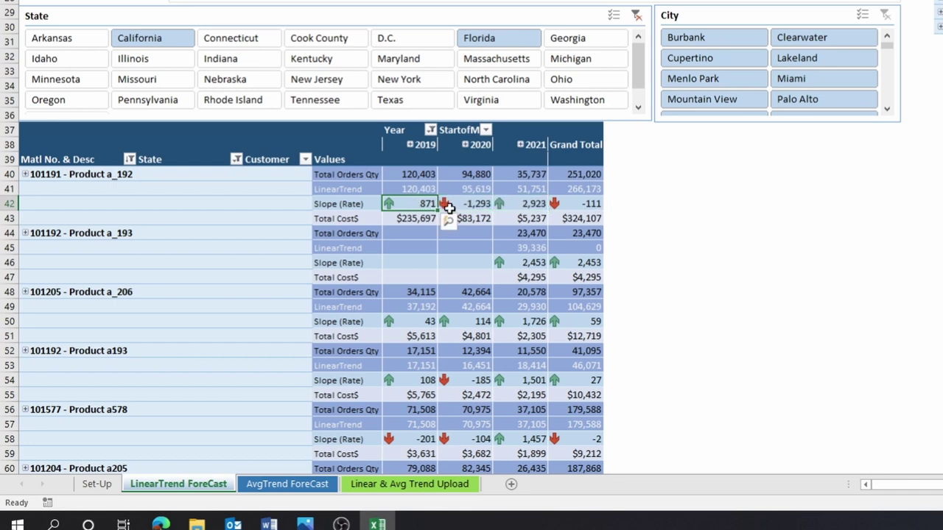
{"action": "left_click", "coordinate": [523, 204], "text": "ctrl"}
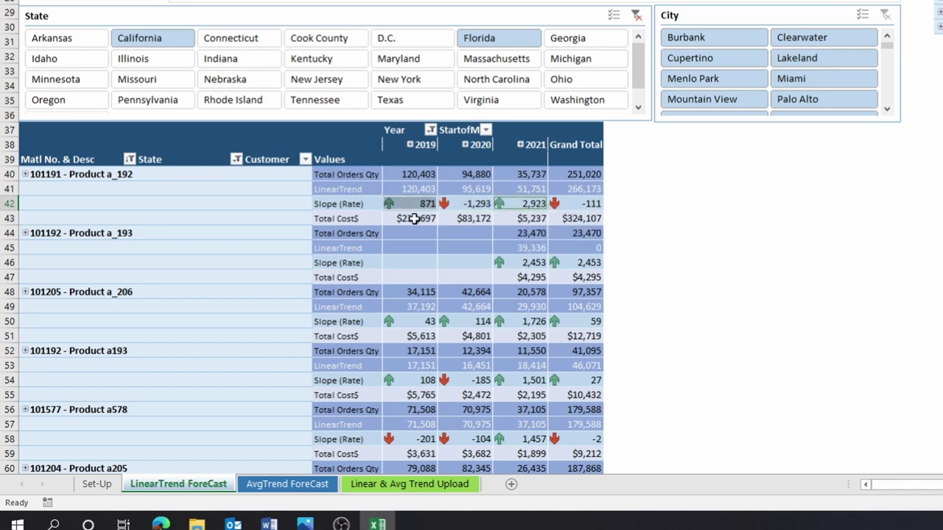
{"action": "left_click", "coordinate": [519, 206]}
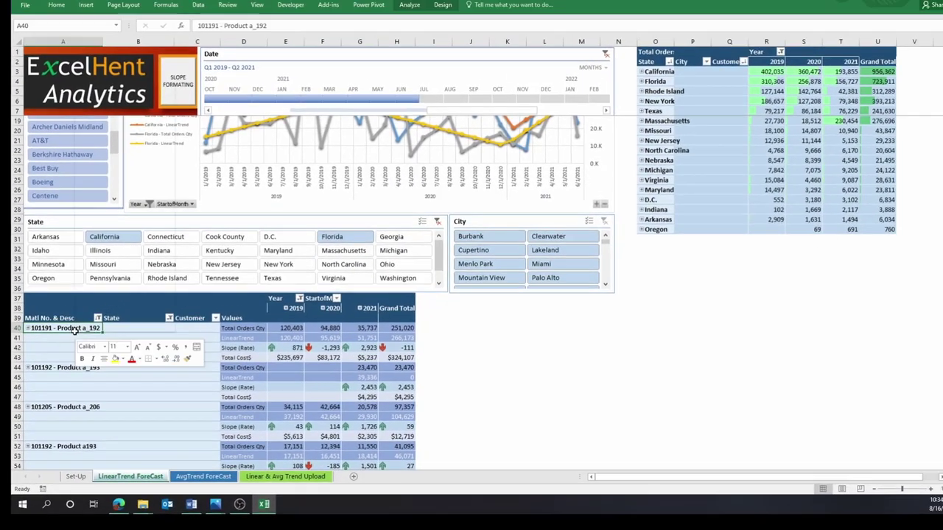
Keep only Product a_192 in the product pivot
{"action": "right_click", "coordinate": [65, 333]}
{"action": "mouse_move", "coordinate": [86, 147]}
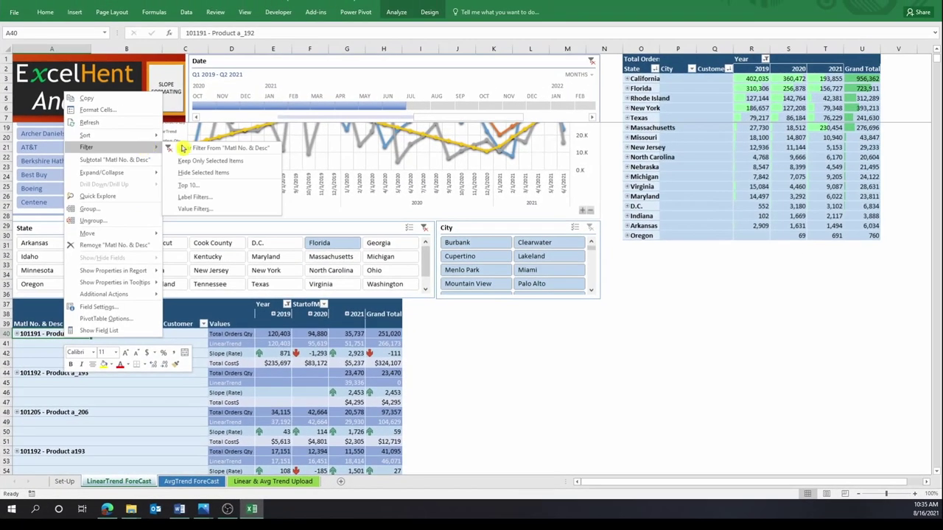
{"action": "left_click", "coordinate": [249, 160]}
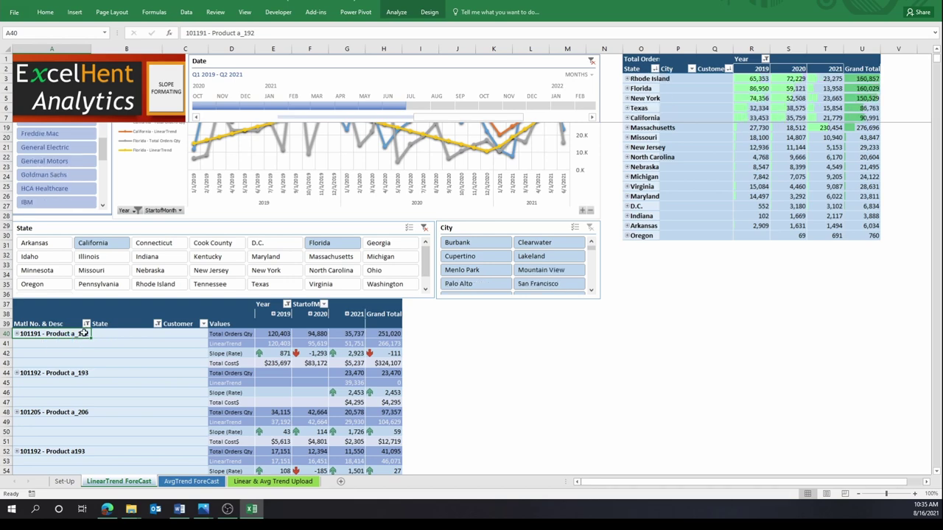
{"action": "scroll", "coordinate": [522, 389], "scroll_direction": "up", "scroll_amount": 4}
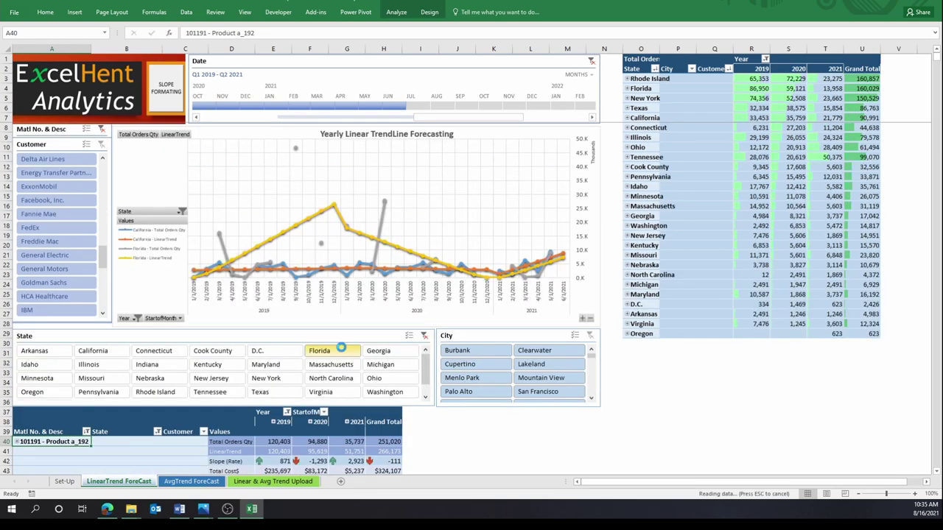
Filter to Florida and add a linear trendline to Florida's orders series
{"action": "left_click", "coordinate": [324, 351]}
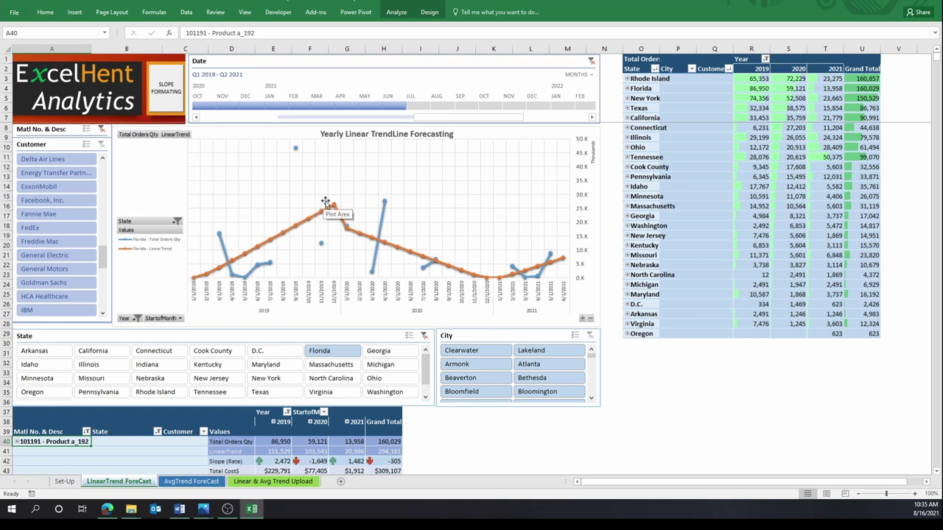
{"action": "mouse_move", "coordinate": [378, 259]}
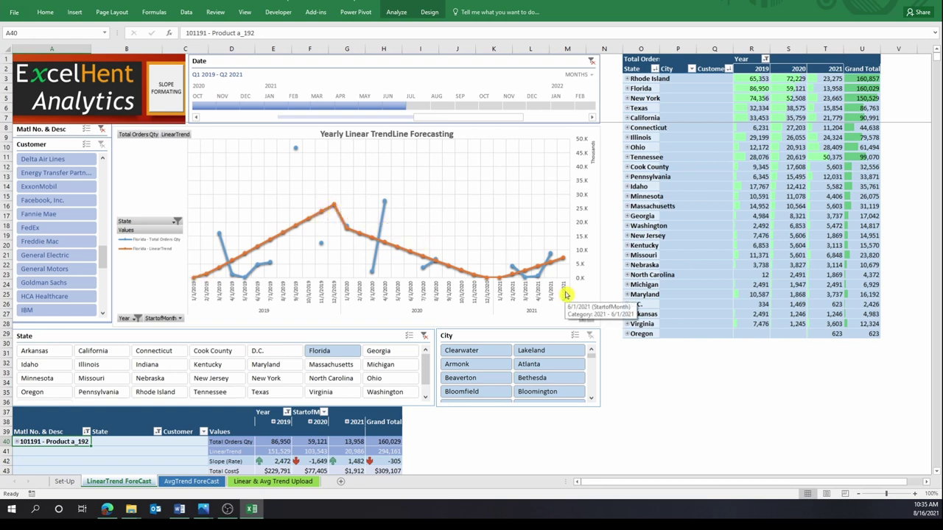
{"action": "right_click", "coordinate": [375, 258]}
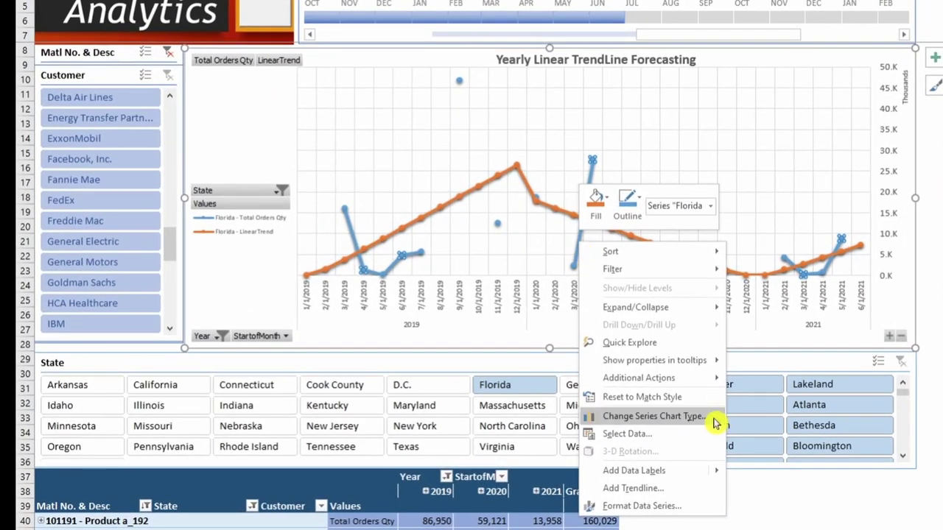
{"action": "left_click", "coordinate": [691, 490]}
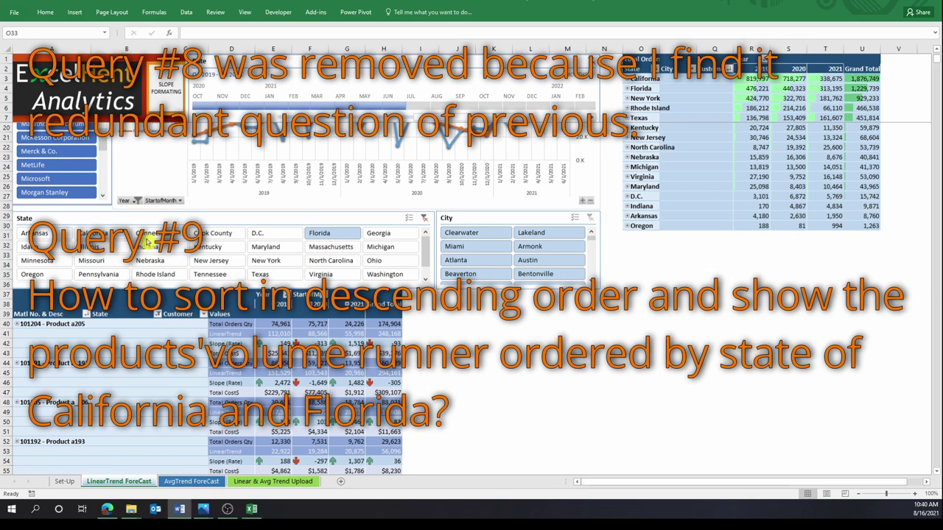
Select California and a second state in the State slicer
{"action": "left_click", "coordinate": [110, 238]}
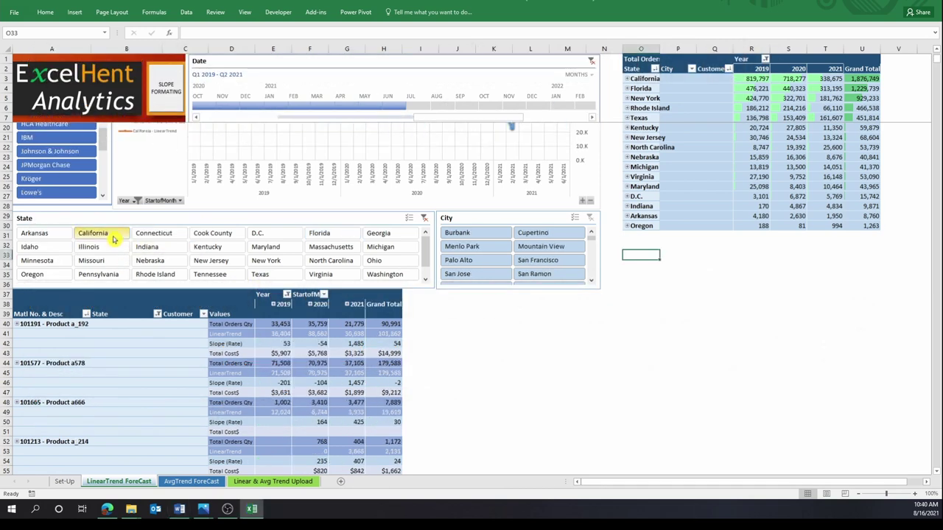
{"action": "left_click", "coordinate": [335, 251]}
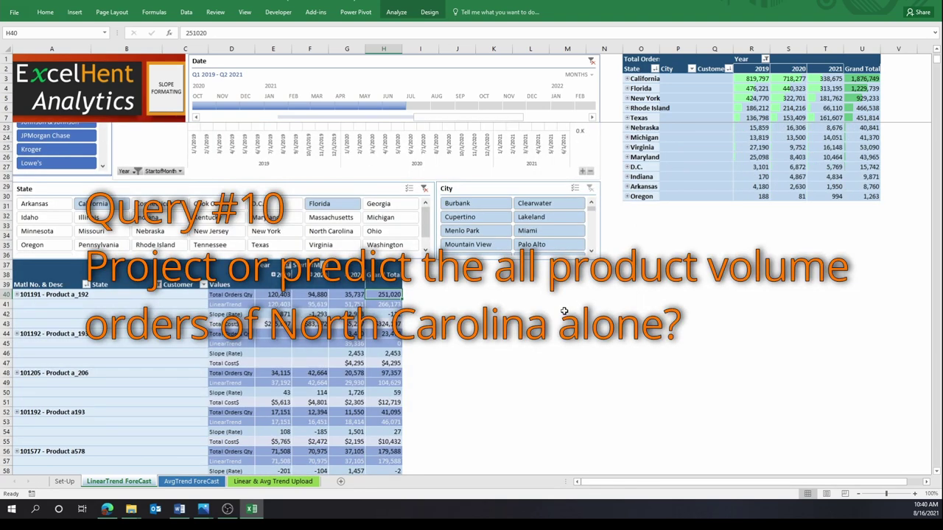
Filter the dashboard to North Carolina and extend the timeline through December 2021
{"action": "left_click", "coordinate": [330, 230]}
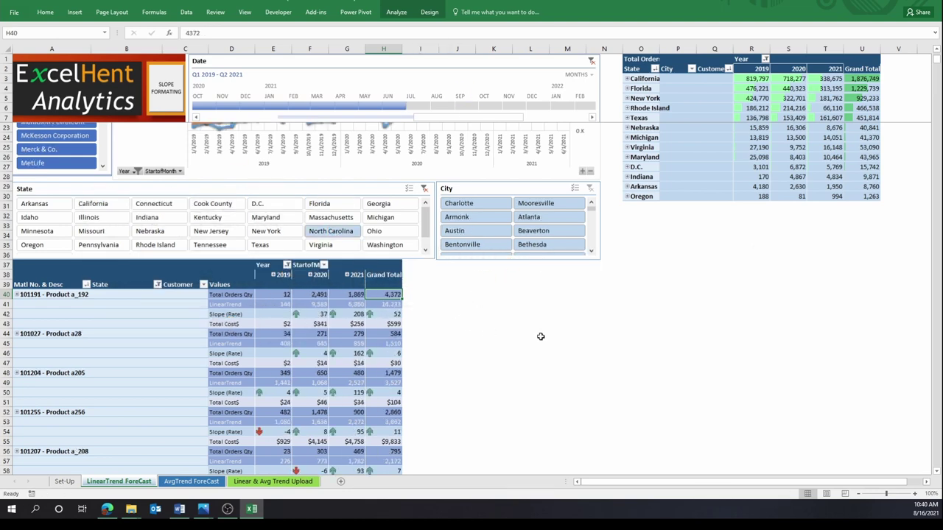
{"action": "scroll", "coordinate": [540, 337], "scroll_direction": "up", "scroll_amount": 5}
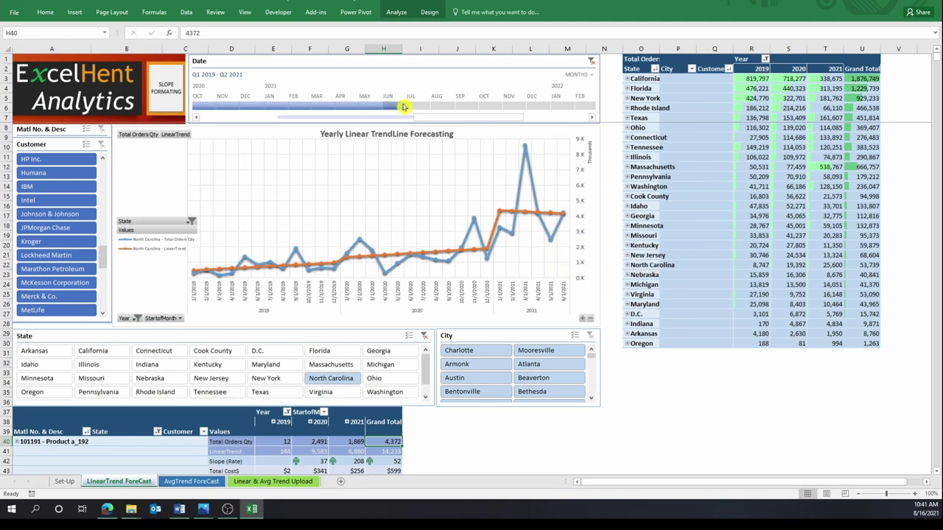
{"action": "left_click_drag", "start_coordinate": [407, 103], "coordinate": [556, 105]}
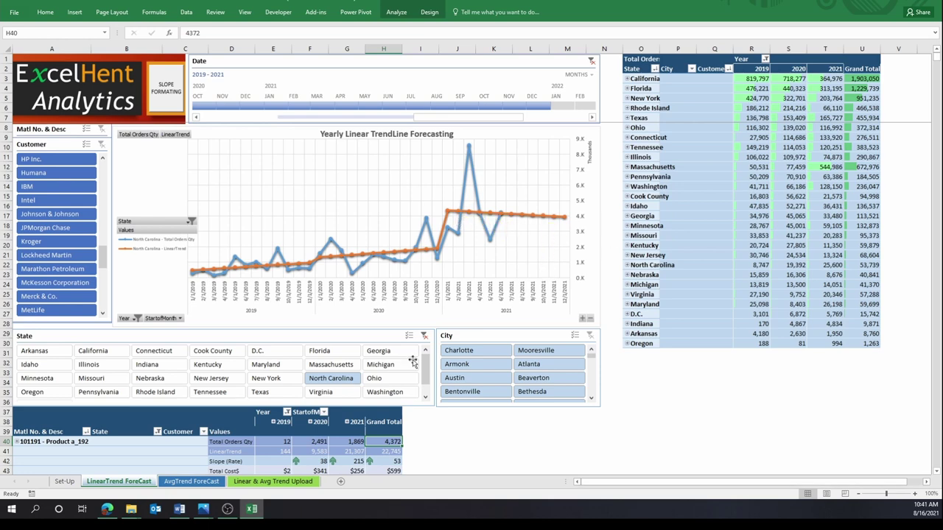
Check North Carolina's projected 2021 Total LinearTrend in the pivot
{"action": "scroll", "coordinate": [363, 369], "scroll_direction": "down", "scroll_amount": 2}
{"action": "scroll", "coordinate": [363, 369], "scroll_direction": "down", "scroll_amount": 3}
{"action": "scroll", "coordinate": [363, 370], "scroll_direction": "down", "scroll_amount": 20}
{"action": "scroll", "coordinate": [361, 390], "scroll_direction": "down", "scroll_amount": 20}
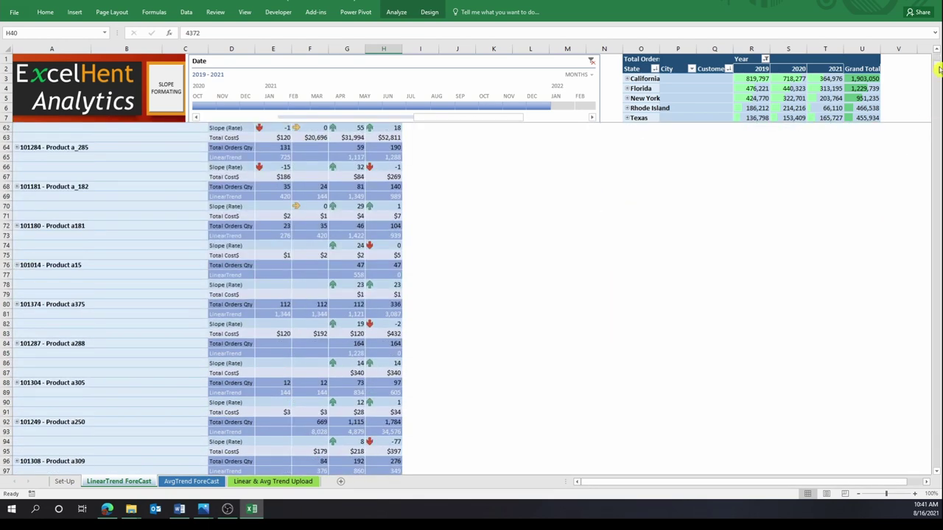
{"action": "scroll", "coordinate": [359, 405], "scroll_direction": "down", "scroll_amount": 20}
{"action": "scroll", "coordinate": [357, 421], "scroll_direction": "down", "scroll_amount": 20}
{"action": "left_click", "coordinate": [356, 422]}
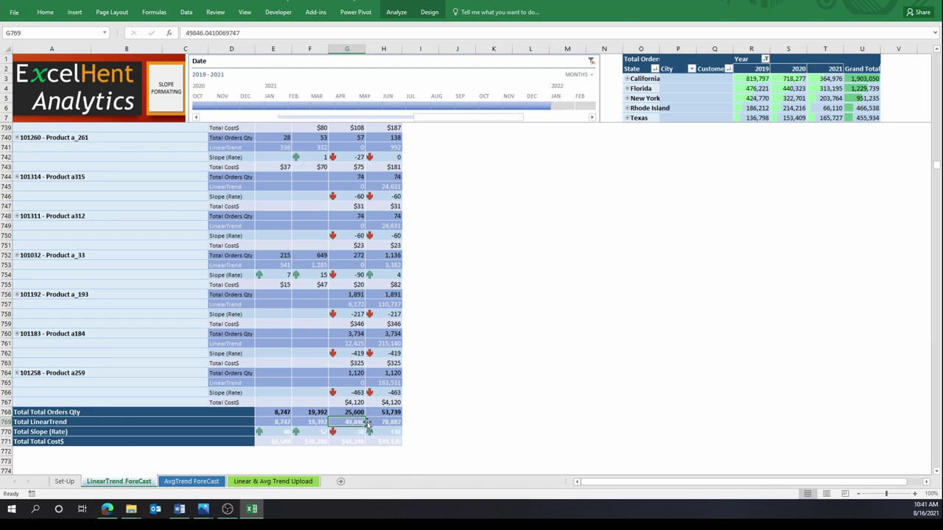
Expand 2021 into months and select the product labels and monthly projected totals
{"action": "left_click_drag", "start_coordinate": [935, 168], "coordinate": [935, 59]}
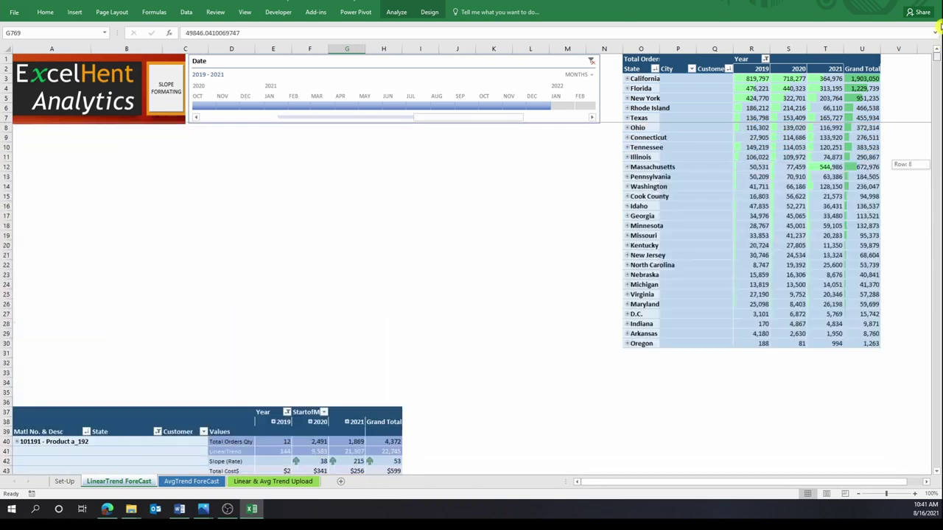
{"action": "scroll", "coordinate": [327, 325], "scroll_direction": "down", "scroll_amount": 2}
{"action": "scroll", "coordinate": [327, 325], "scroll_direction": "down", "scroll_amount": 1}
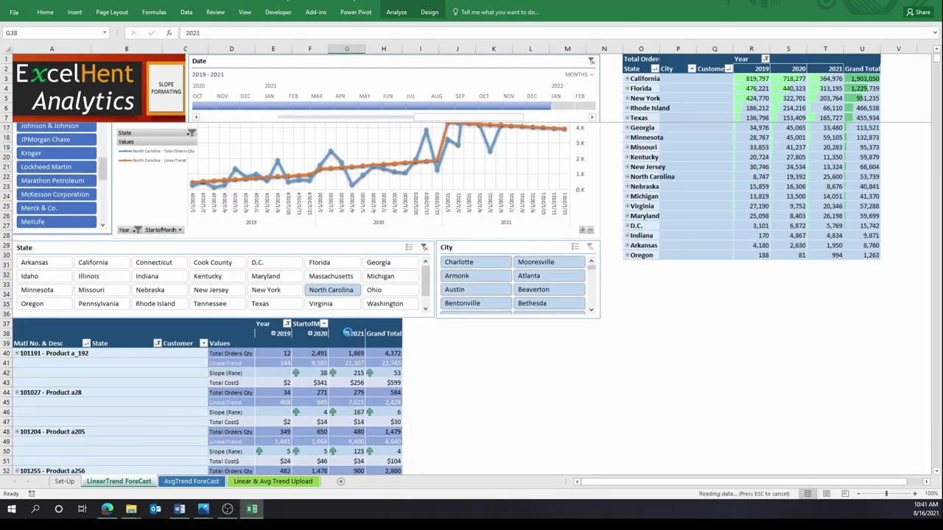
{"action": "left_click", "coordinate": [346, 333]}
{"action": "left_click", "coordinate": [236, 412]}
{"action": "key", "text": "ctrl+shift+Down"}
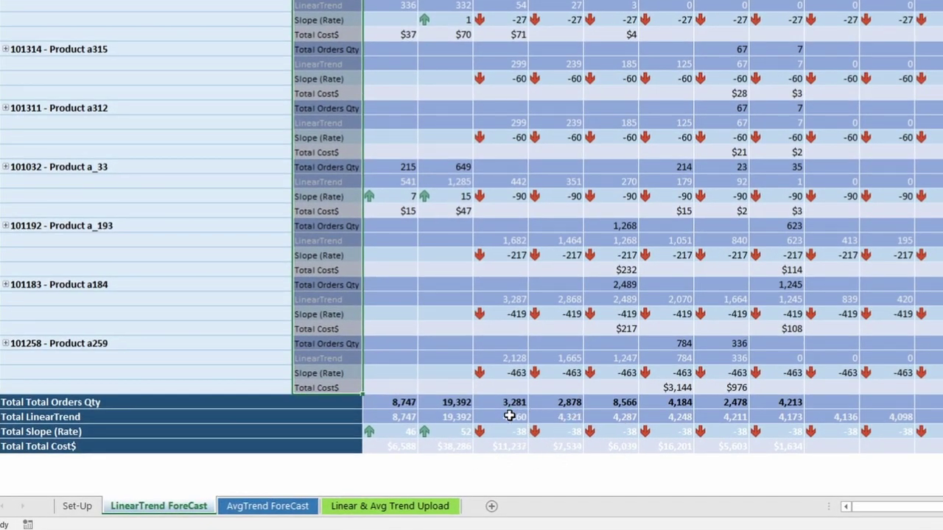
{"action": "left_click_drag", "start_coordinate": [509, 416], "coordinate": [939, 419]}
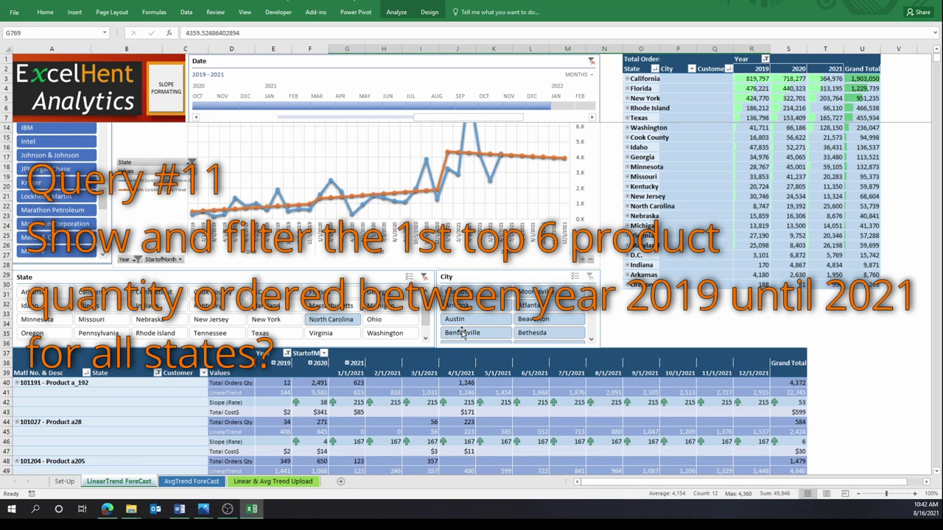
Collapse 2021 to one column and sort products by Total Orders Qty, largest first
{"action": "left_click", "coordinate": [347, 363]}
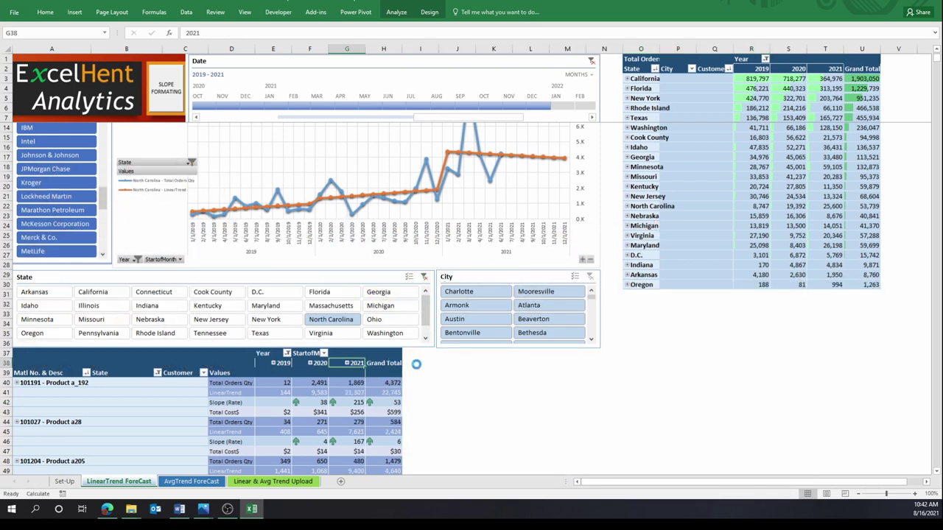
{"action": "scroll", "coordinate": [405, 392], "scroll_direction": "down", "scroll_amount": 1}
{"action": "right_click", "coordinate": [394, 325]}
{"action": "mouse_move", "coordinate": [416, 380]}
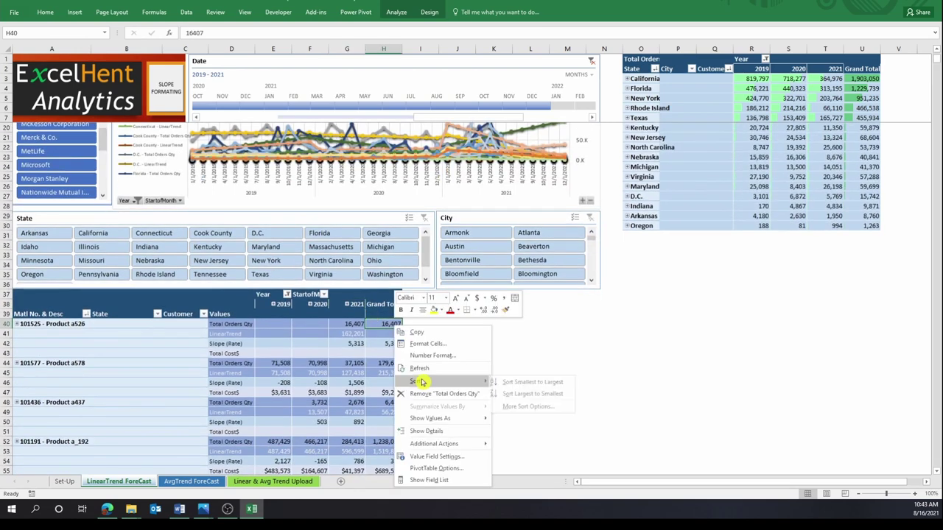
{"action": "left_click", "coordinate": [551, 398]}
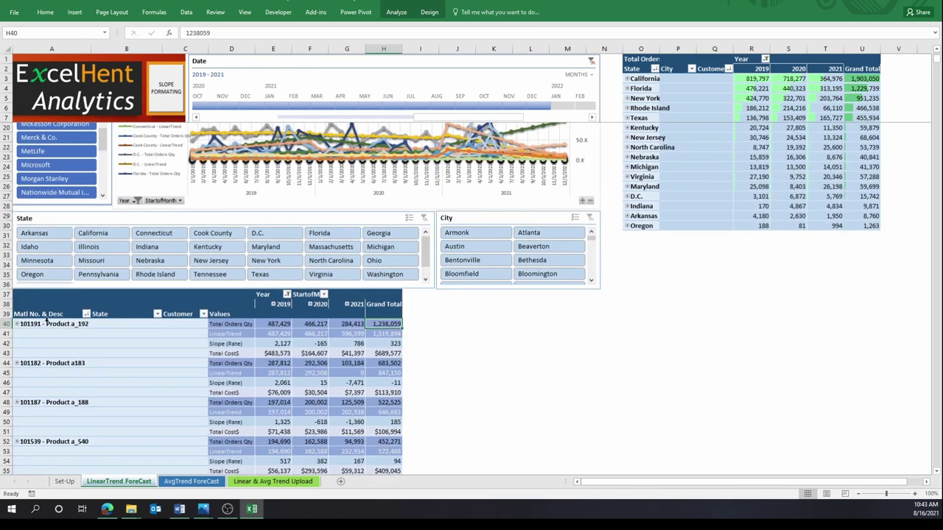
Keep only the top six products in the pivot and select their figures
{"action": "mouse_move", "coordinate": [58, 324]}
{"action": "left_mouse_down"}
{"action": "mouse_move", "coordinate": [62, 457]}
{"action": "mouse_move", "coordinate": [62, 413]}
{"action": "left_mouse_up"}
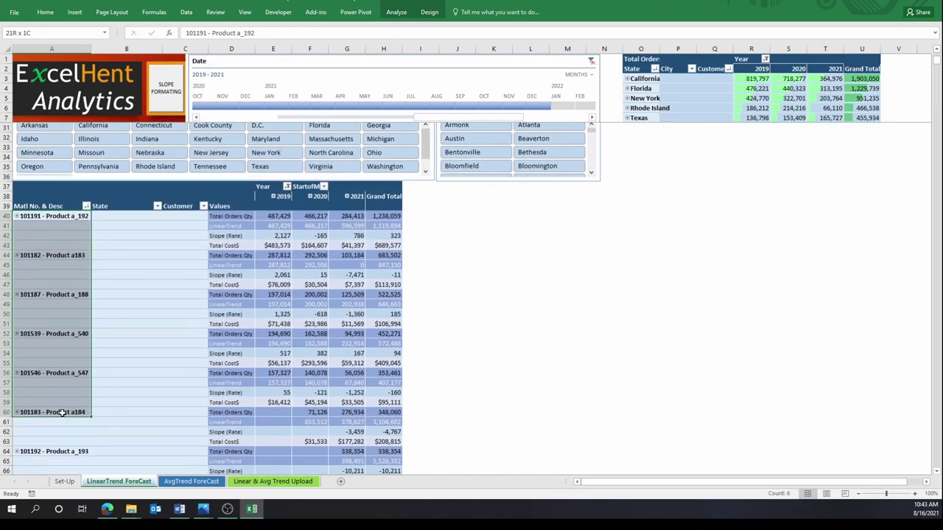
{"action": "right_click", "coordinate": [60, 238]}
{"action": "mouse_move", "coordinate": [110, 162]}
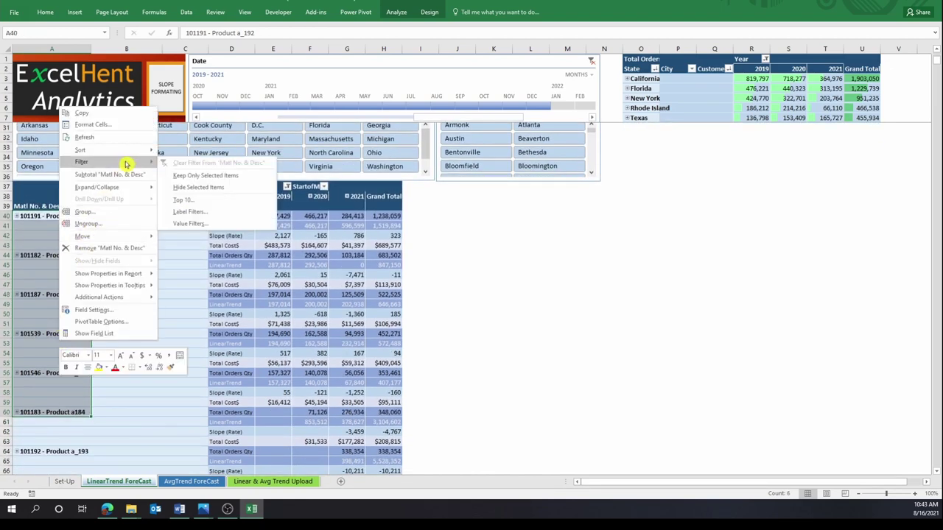
{"action": "left_click", "coordinate": [241, 180]}
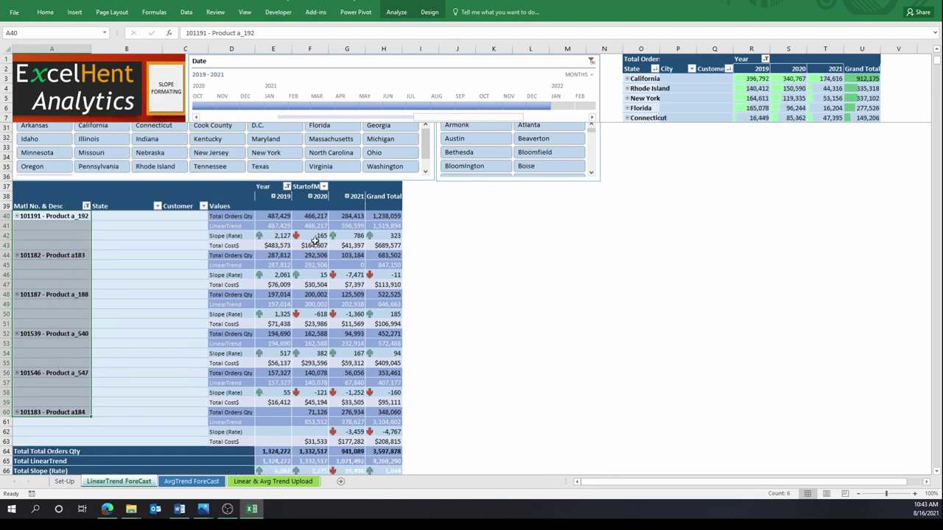
{"action": "left_click_drag", "start_coordinate": [52, 216], "coordinate": [385, 418]}
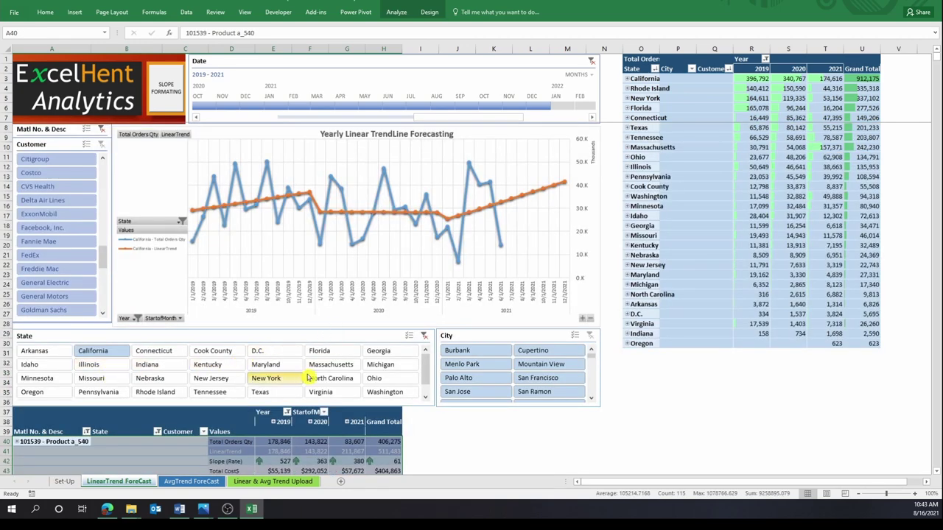
Pick Florida in the State slicer, then sort the state pivot by Grand Total, largest first
{"action": "left_click", "coordinate": [339, 352]}
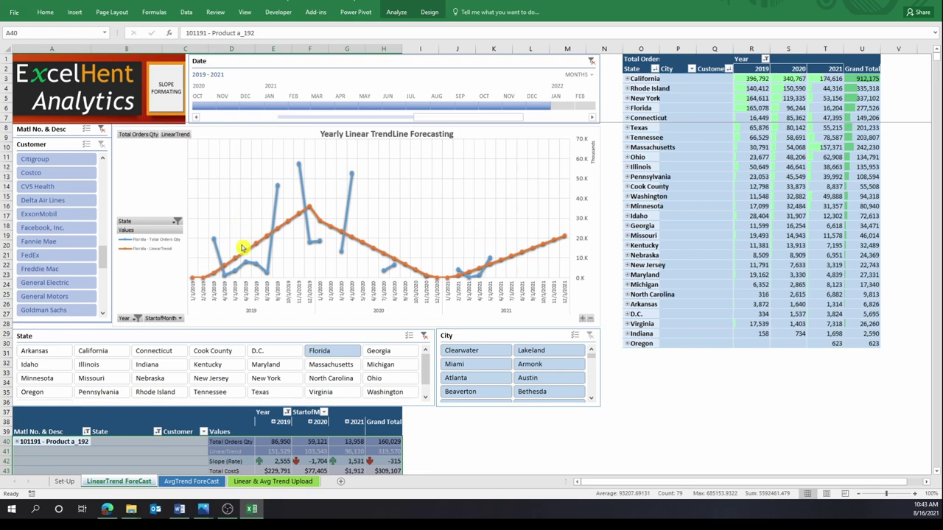
{"action": "scroll", "coordinate": [288, 326], "scroll_direction": "down", "scroll_amount": 4}
{"action": "scroll", "coordinate": [534, 352], "scroll_direction": "up", "scroll_amount": 3}
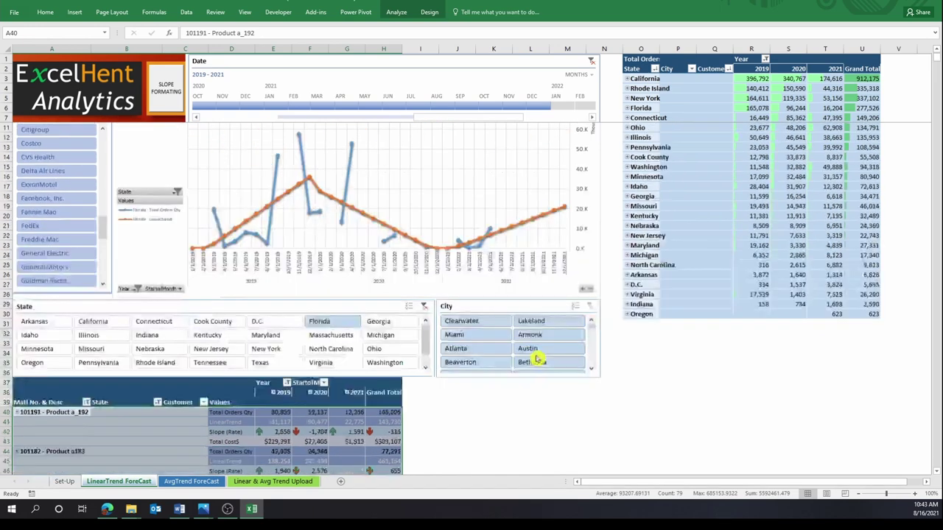
{"action": "scroll", "coordinate": [536, 357], "scroll_direction": "up", "scroll_amount": 1}
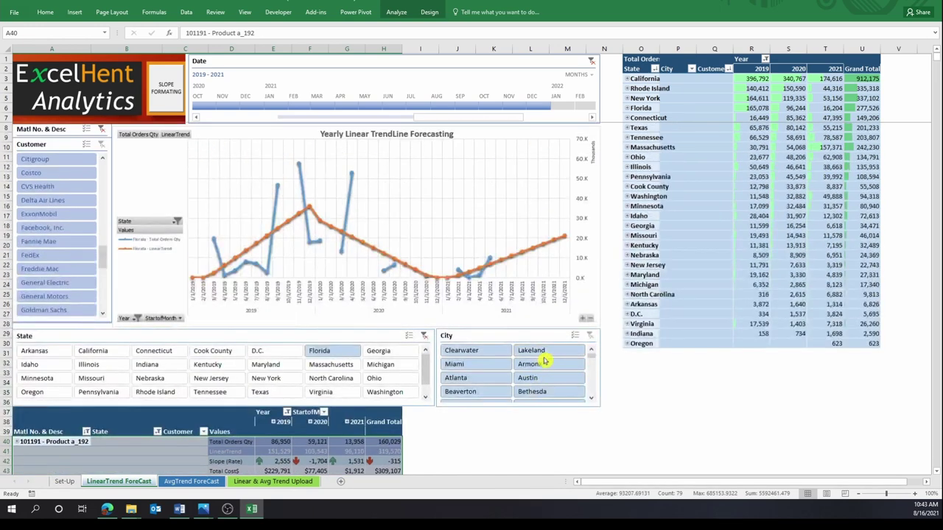
{"action": "right_click", "coordinate": [866, 92]}
{"action": "left_click", "coordinate": [648, 193]}
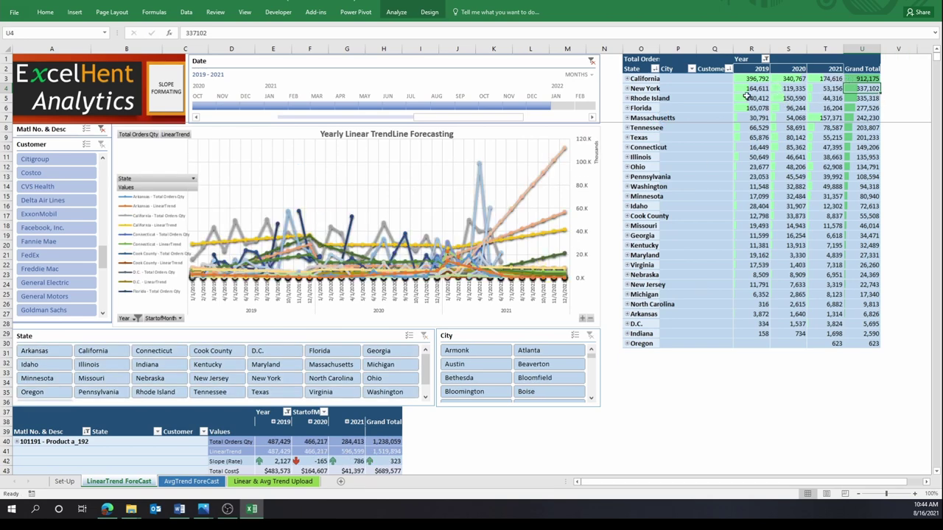
Expand the 2020 year into monthly columns in the product pivot
{"action": "scroll", "coordinate": [442, 389], "scroll_direction": "down", "scroll_amount": 7}
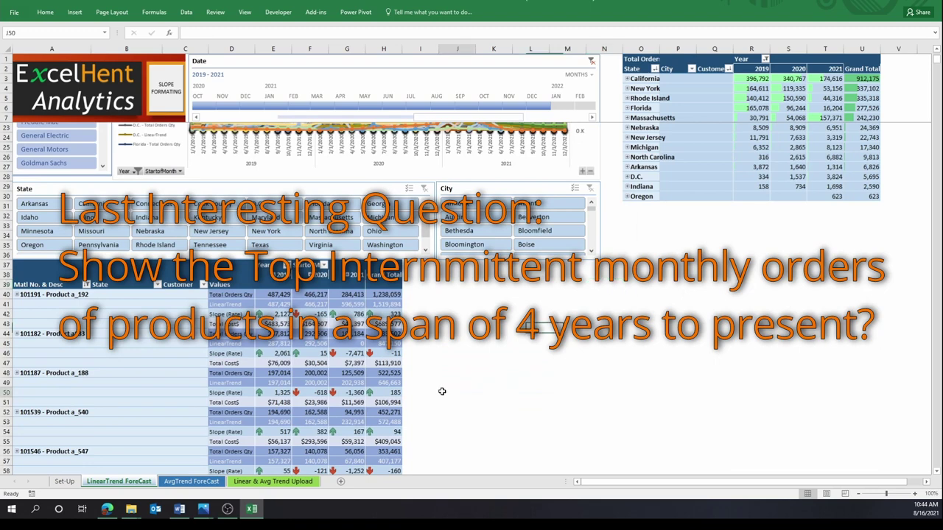
{"action": "left_click", "coordinate": [441, 391]}
{"action": "scroll", "coordinate": [441, 391], "scroll_direction": "down", "scroll_amount": 2}
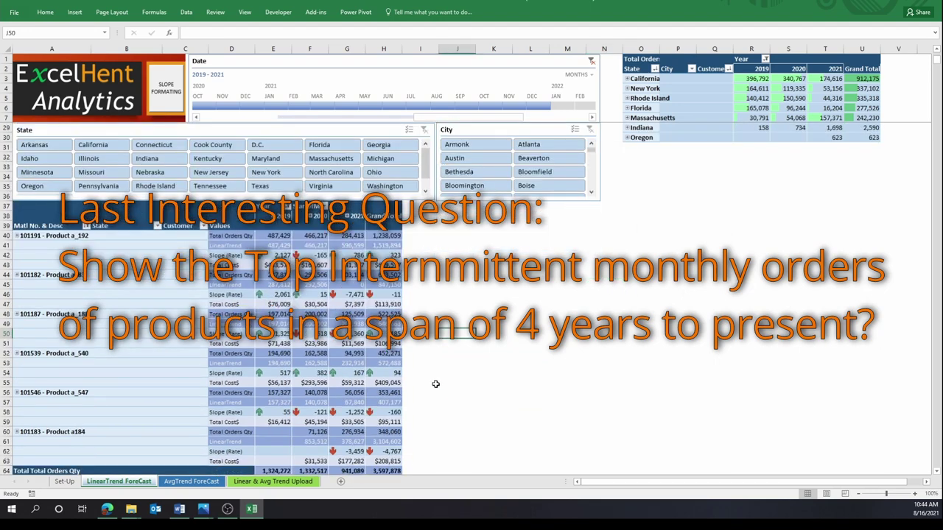
{"action": "left_click", "coordinate": [313, 216]}
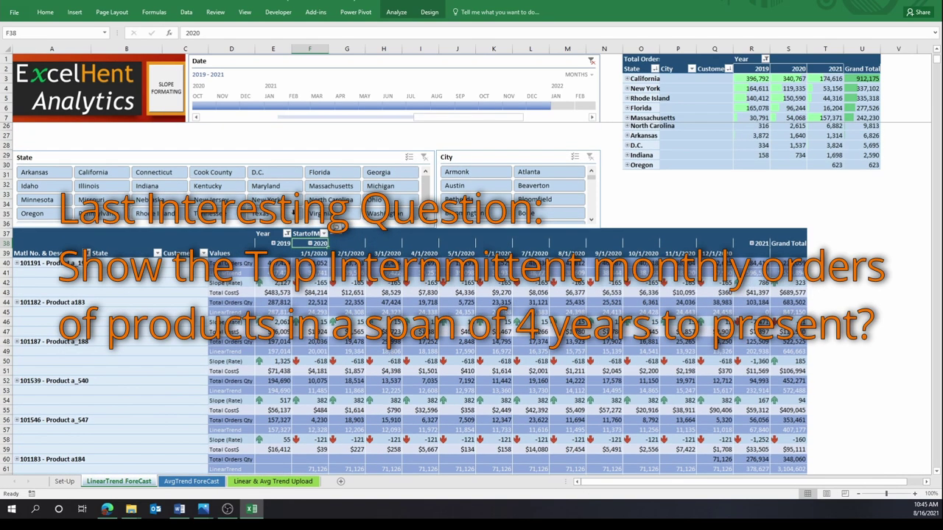
Switch the Date timeline to months and set its range to January 2018–June 2021
{"action": "scroll", "coordinate": [412, 221], "scroll_direction": "up", "scroll_amount": 8}
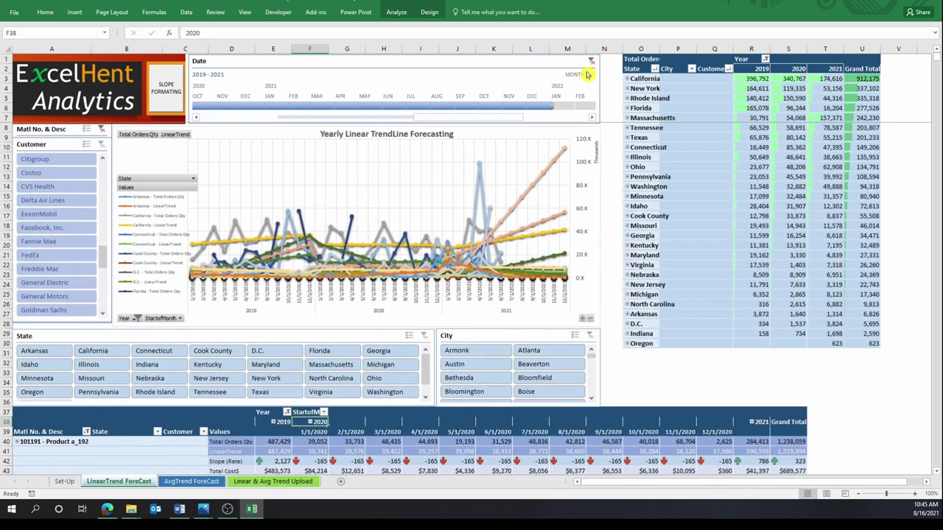
{"action": "left_click", "coordinate": [578, 75]}
{"action": "left_click", "coordinate": [590, 87]}
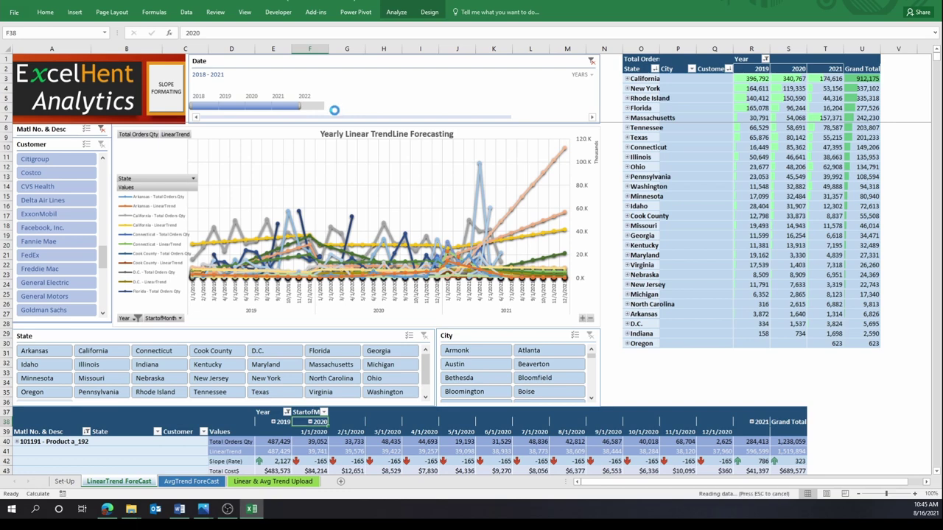
{"action": "left_click", "coordinate": [581, 75]}
{"action": "left_click", "coordinate": [596, 110]}
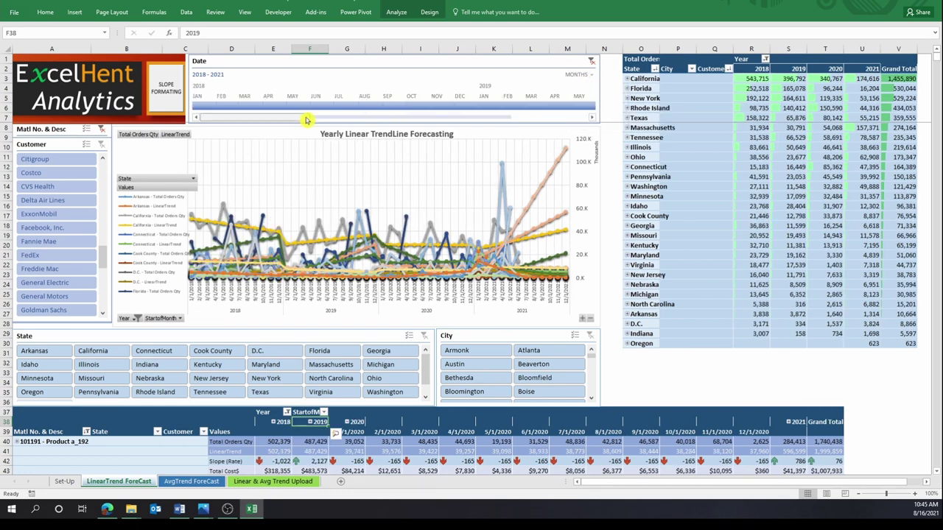
{"action": "left_click_drag", "start_coordinate": [312, 119], "coordinate": [420, 119]}
{"action": "left_click_drag", "start_coordinate": [471, 105], "coordinate": [337, 105]}
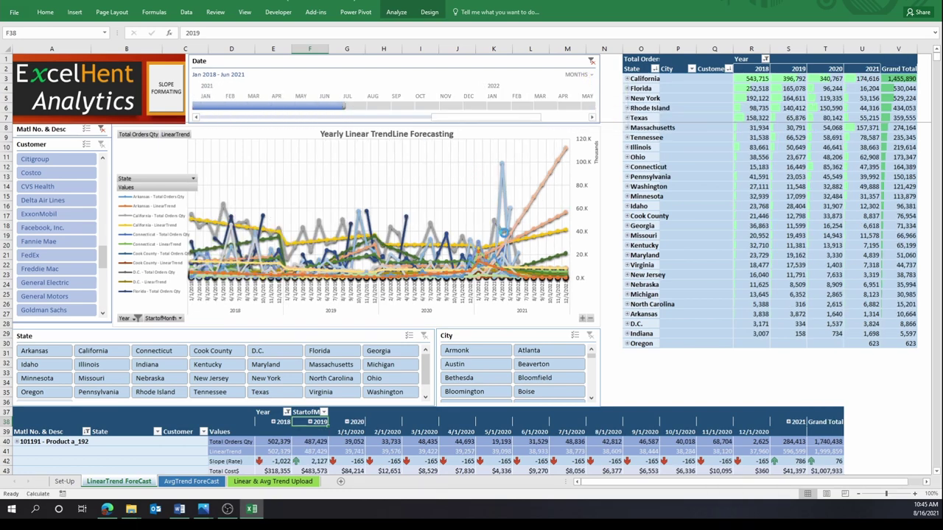
{"action": "scroll", "coordinate": [647, 383], "scroll_direction": "down", "scroll_amount": 5}
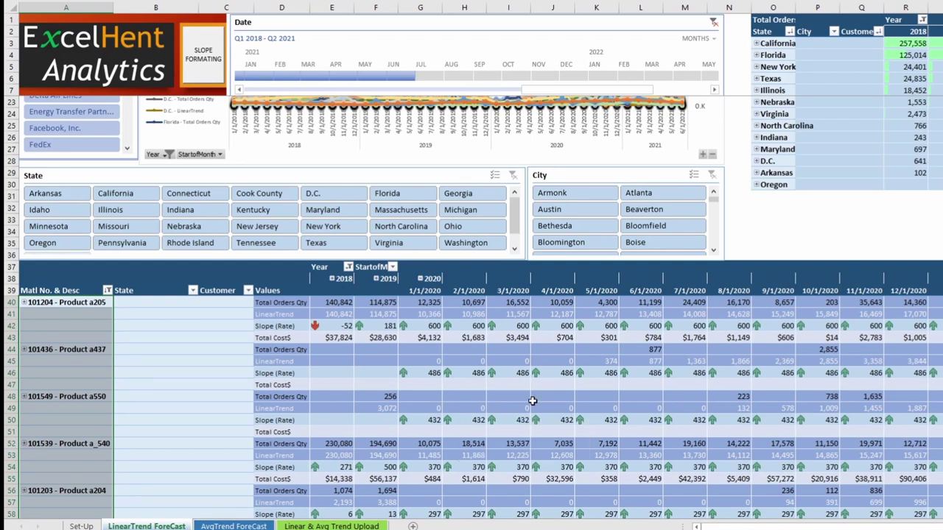
Highlight Product a437's empty early-2020 months, then collapse 2020 to one yearly column
{"action": "scroll", "coordinate": [532, 400], "scroll_direction": "down", "scroll_amount": 2}
{"action": "left_click", "coordinate": [575, 335]}
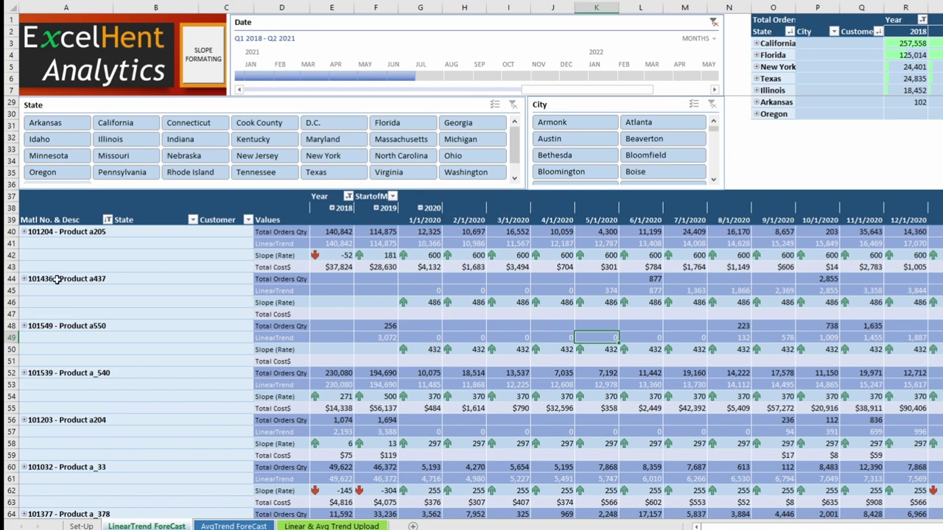
{"action": "left_click_drag", "start_coordinate": [56, 278], "coordinate": [639, 291]}
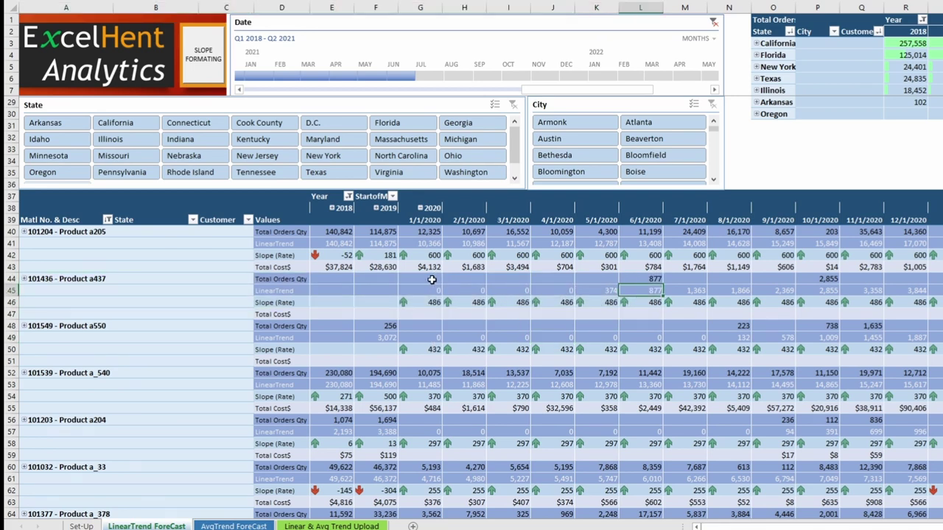
{"action": "left_click_drag", "start_coordinate": [432, 279], "coordinate": [785, 277]}
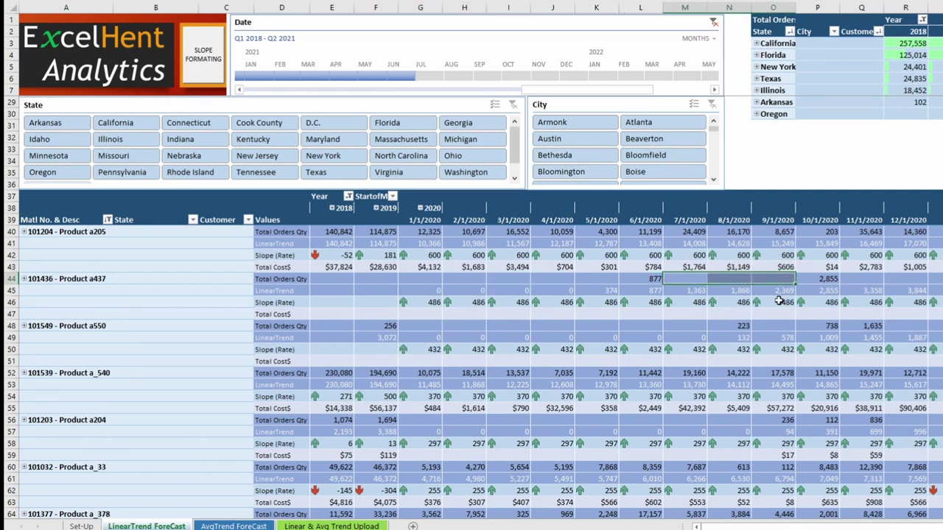
{"action": "left_click", "coordinate": [685, 326]}
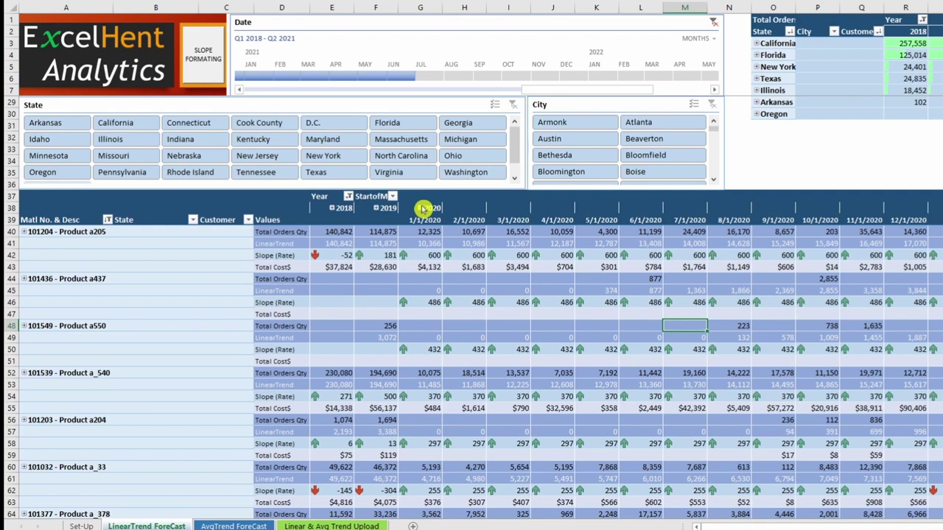
{"action": "left_click", "coordinate": [419, 208]}
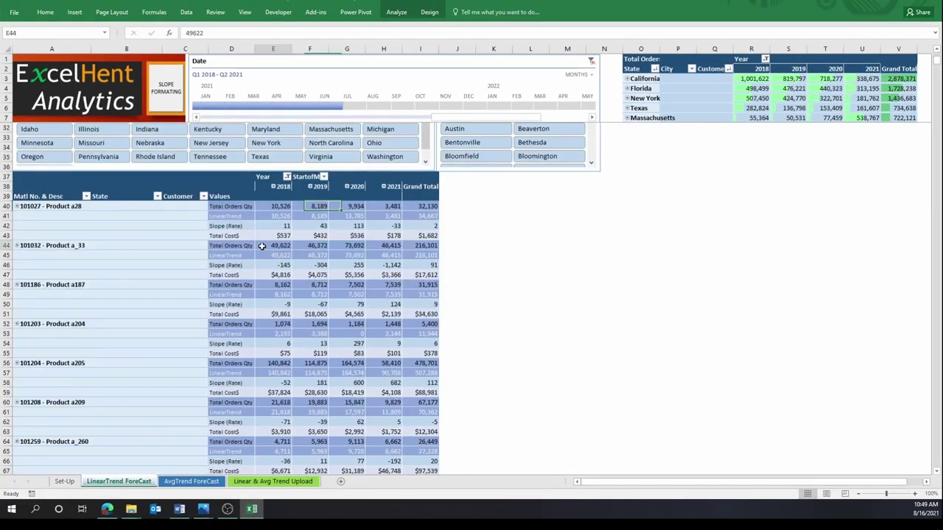
Add the MonthlyContOrders measure to the pivot's values from the field list
{"action": "right_click", "coordinate": [264, 248]}
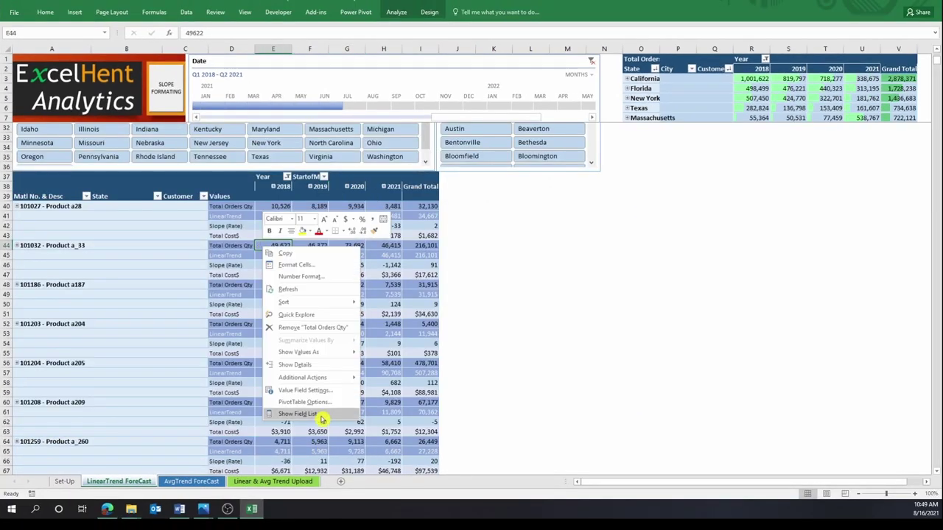
{"action": "left_click", "coordinate": [322, 419]}
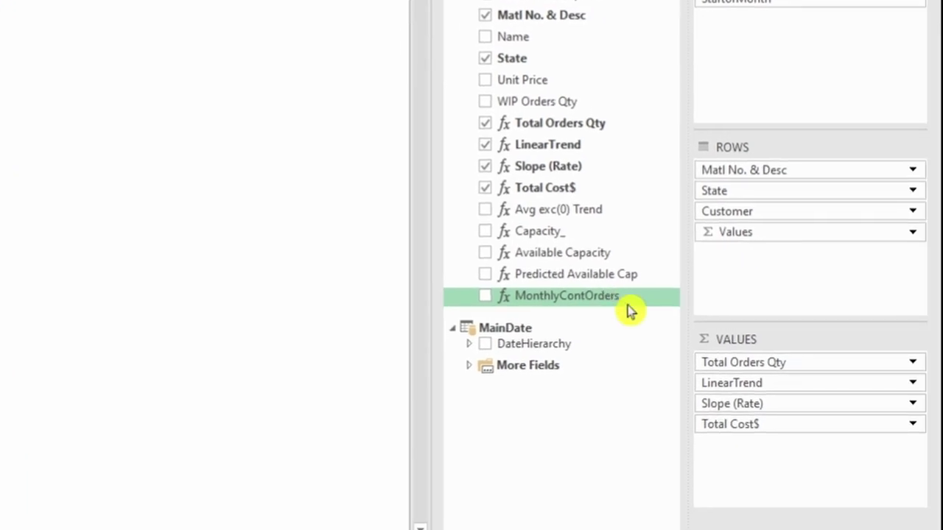
{"action": "mouse_move", "coordinate": [625, 299]}
{"action": "left_mouse_down"}
{"action": "mouse_move", "coordinate": [804, 461]}
{"action": "mouse_move", "coordinate": [803, 450]}
{"action": "left_mouse_up"}
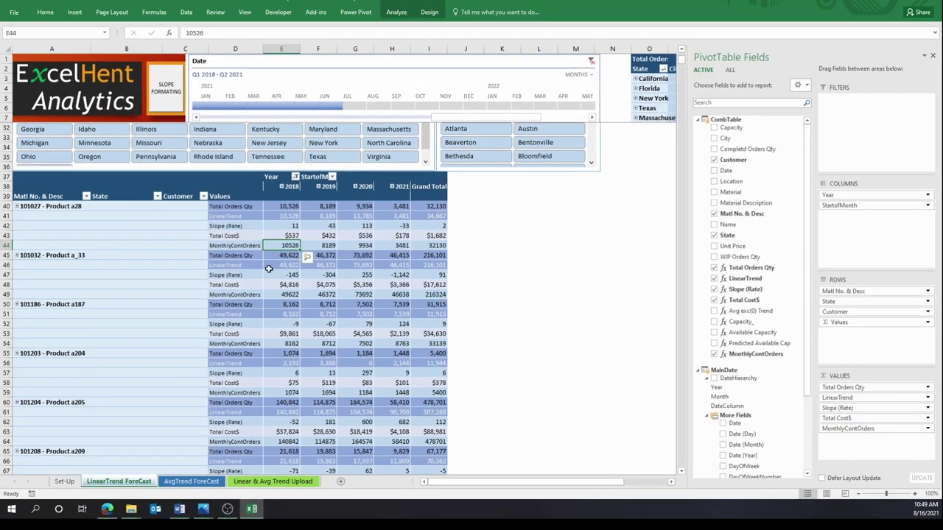
Sort the products by MonthlyContOrders grand total, smallest first
{"action": "left_click", "coordinate": [228, 245]}
{"action": "left_click_drag", "start_coordinate": [228, 245], "coordinate": [438, 245]}
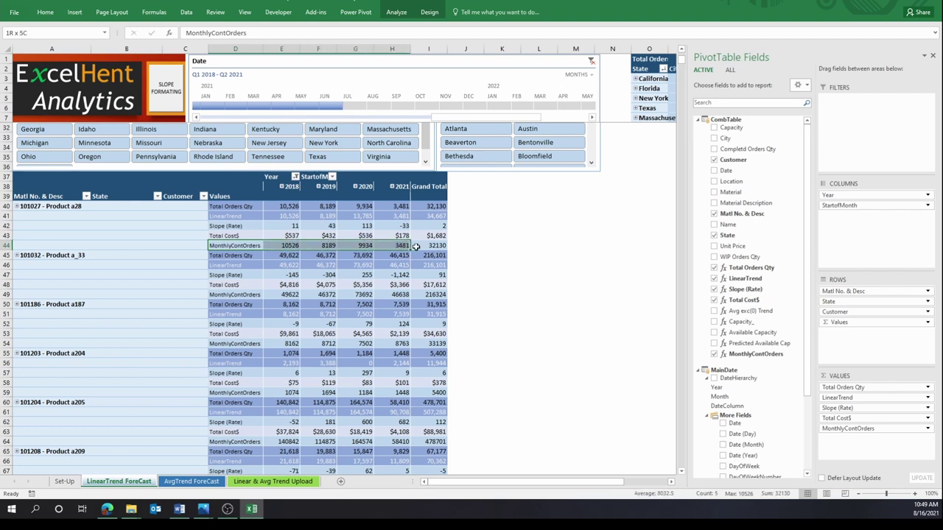
{"action": "mouse_move", "coordinate": [435, 245]}
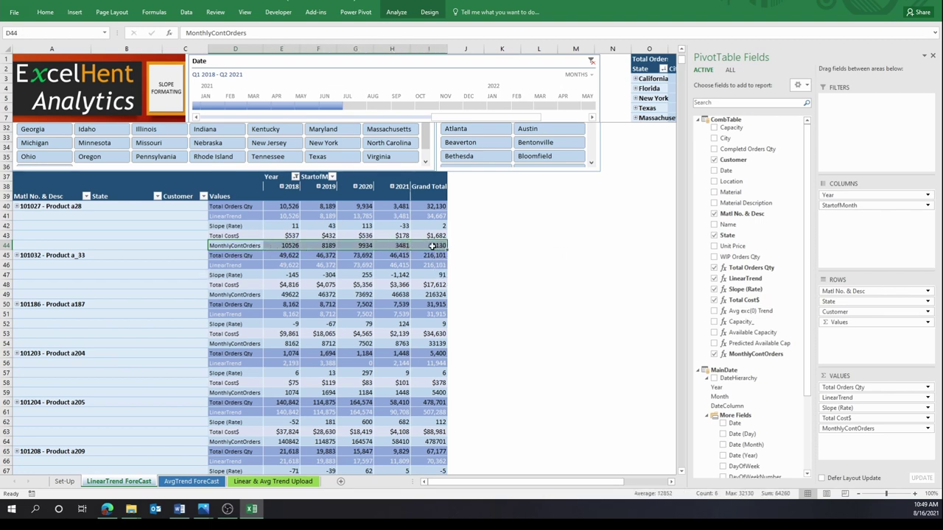
{"action": "right_click", "coordinate": [433, 246]}
{"action": "mouse_move", "coordinate": [458, 301]}
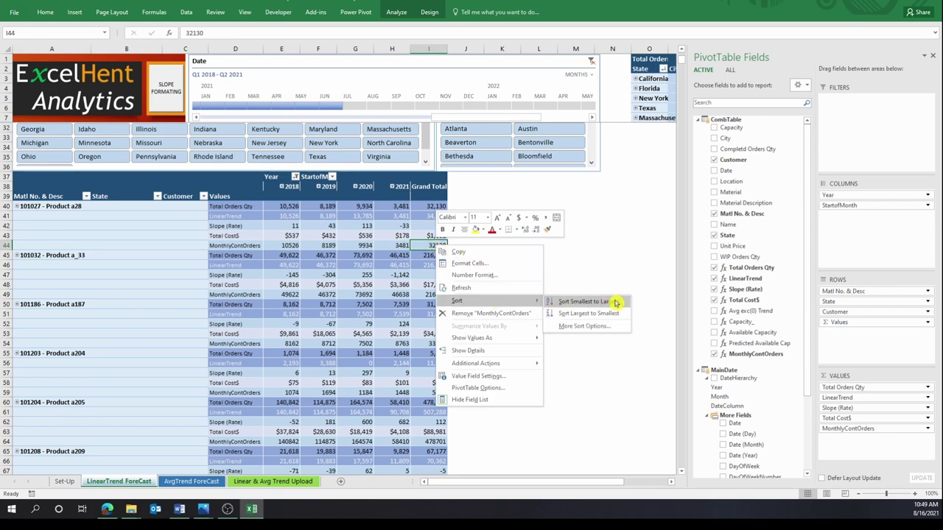
{"action": "left_click", "coordinate": [616, 303]}
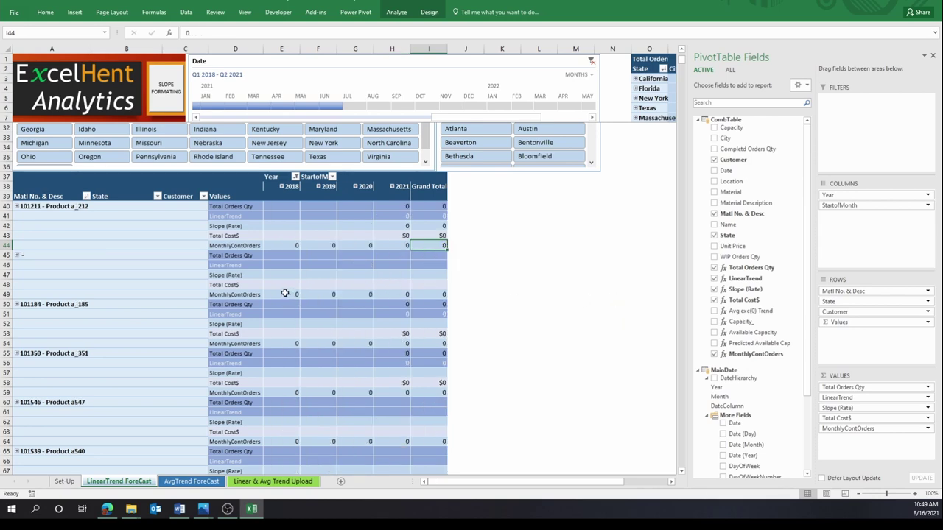
{"action": "left_click", "coordinate": [46, 207]}
Keep only the selected sparse-order products and sort them by Total Orders Qty, largest first
{"action": "scroll", "coordinate": [66, 309], "scroll_direction": "down", "scroll_amount": 15}
{"action": "right_click", "coordinate": [66, 328]}
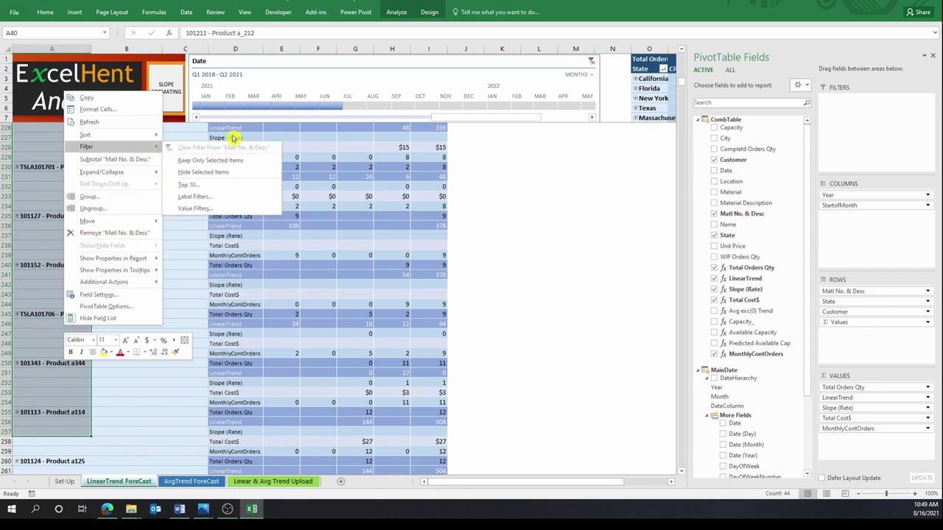
{"action": "mouse_move", "coordinate": [86, 146]}
{"action": "left_click", "coordinate": [221, 162]}
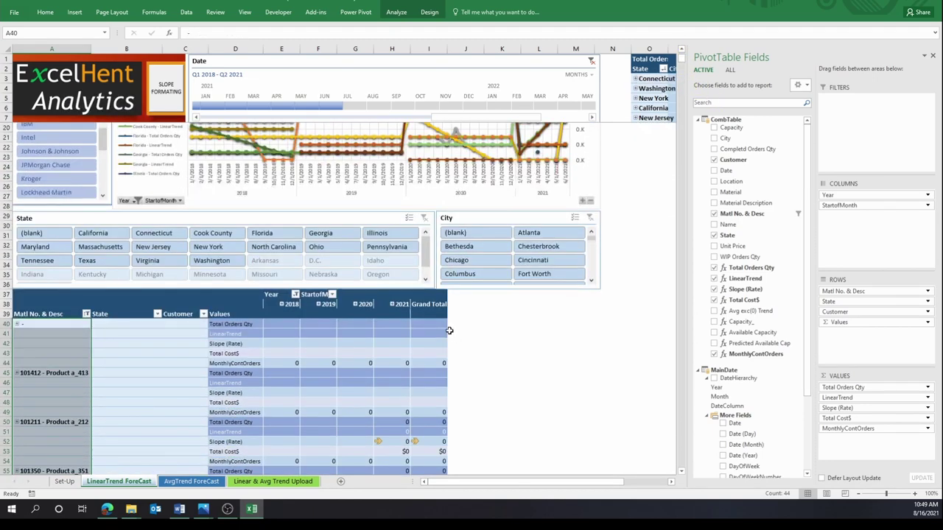
{"action": "right_click", "coordinate": [439, 325]}
{"action": "mouse_move", "coordinate": [457, 377]}
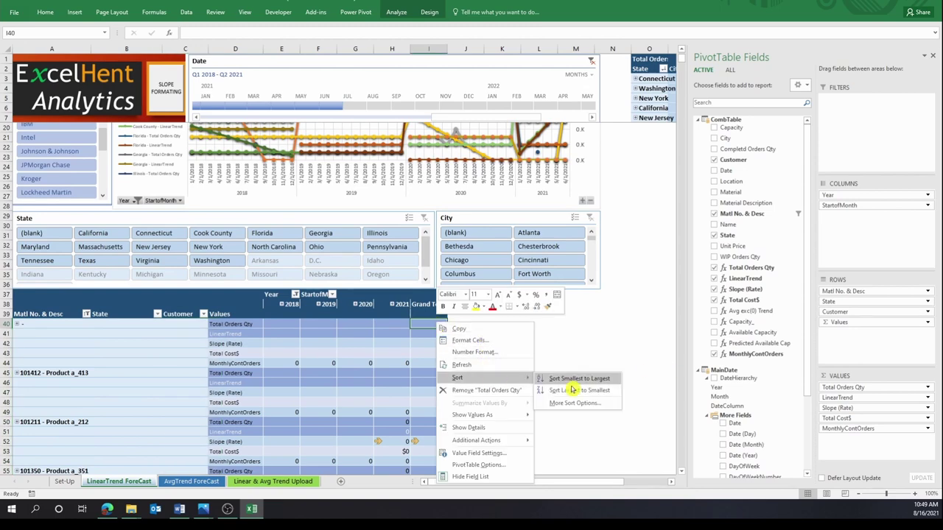
{"action": "left_click", "coordinate": [573, 390]}
Expand 2020 into monthly columns and hide the PivotTable field list
{"action": "scroll", "coordinate": [353, 225], "scroll_direction": "down", "scroll_amount": 3}
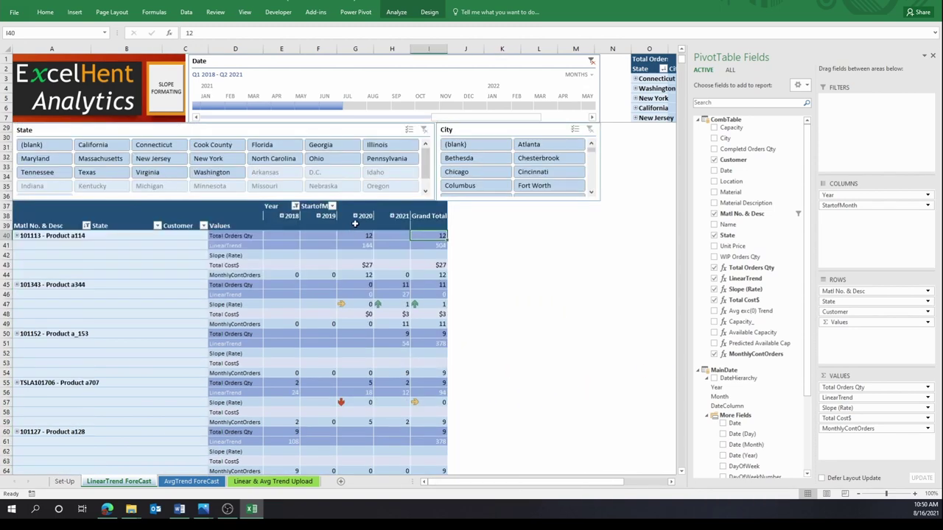
{"action": "left_click", "coordinate": [355, 216]}
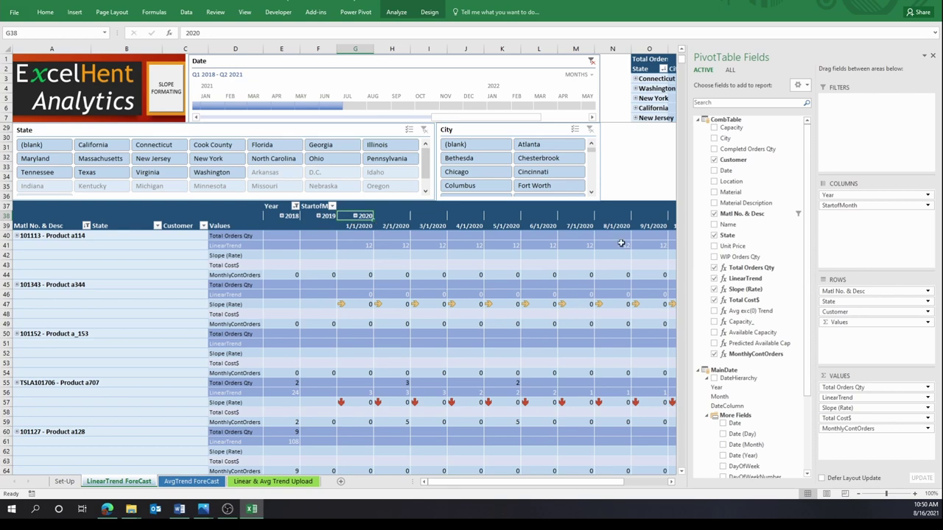
{"action": "left_click", "coordinate": [935, 55]}
{"action": "scroll", "coordinate": [705, 362], "scroll_direction": "down", "scroll_amount": 3}
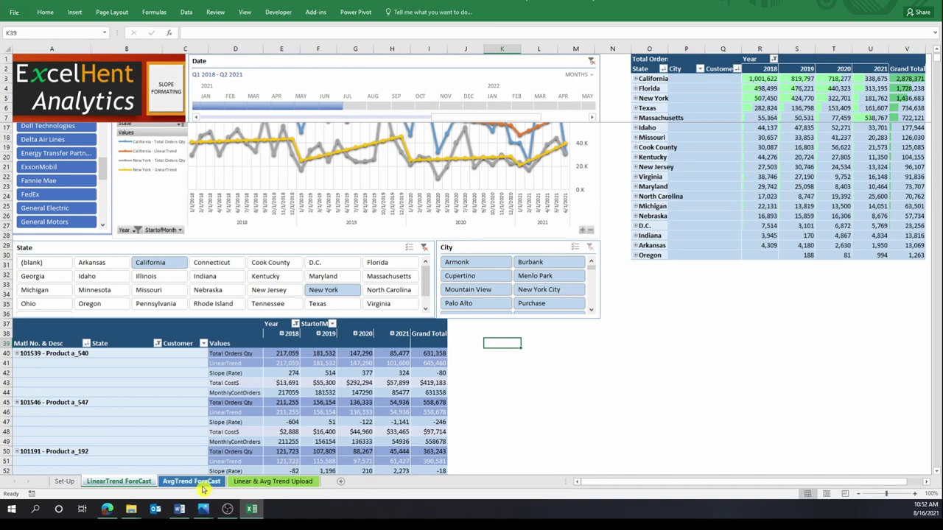
On the AvgTrend ForeCast sheet, sort products by Avg exc(0) Trend grand total, largest first
{"action": "left_click", "coordinate": [203, 484]}
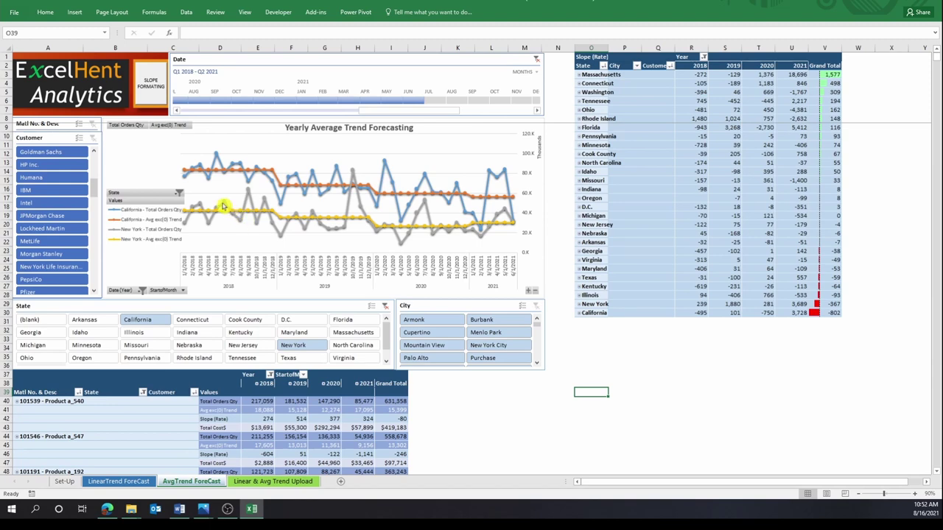
{"action": "left_click", "coordinate": [506, 386]}
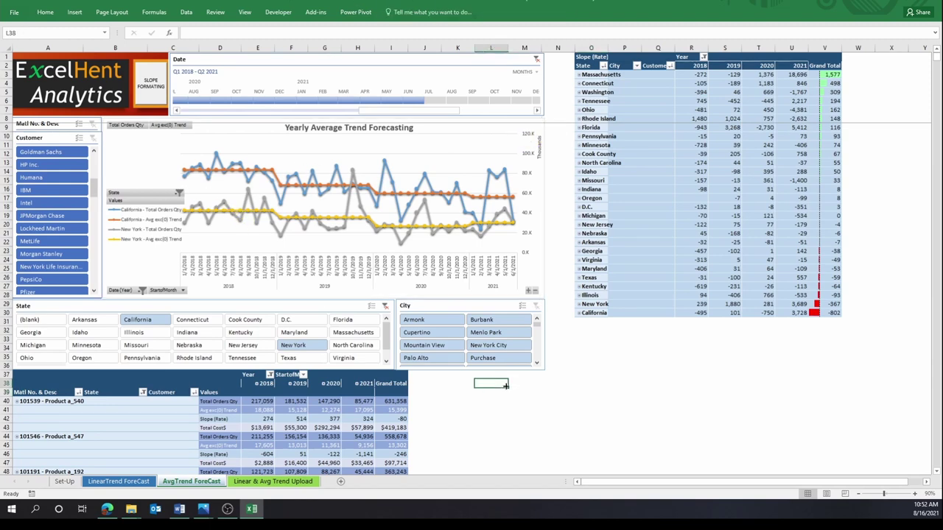
{"action": "scroll", "coordinate": [506, 386], "scroll_direction": "down", "scroll_amount": 3}
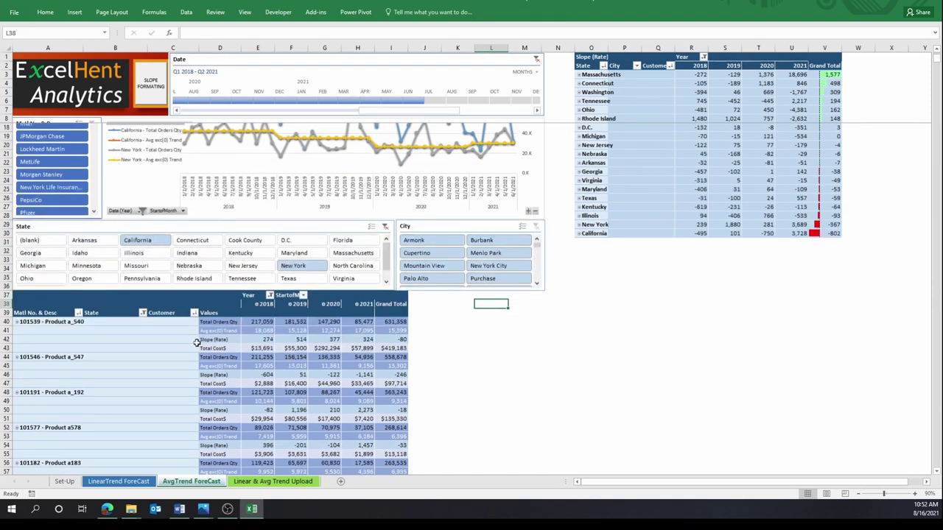
{"action": "right_click", "coordinate": [398, 330]}
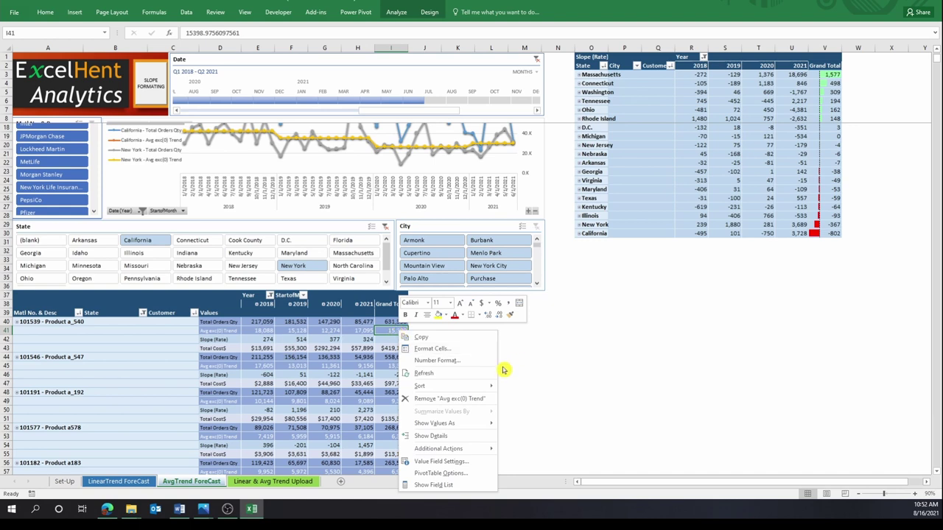
{"action": "mouse_move", "coordinate": [419, 386]}
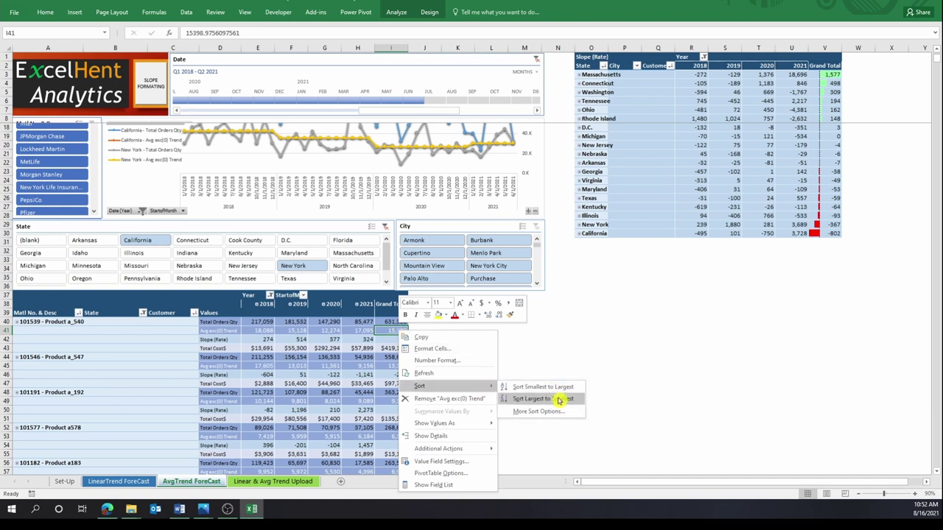
{"action": "left_click", "coordinate": [559, 400]}
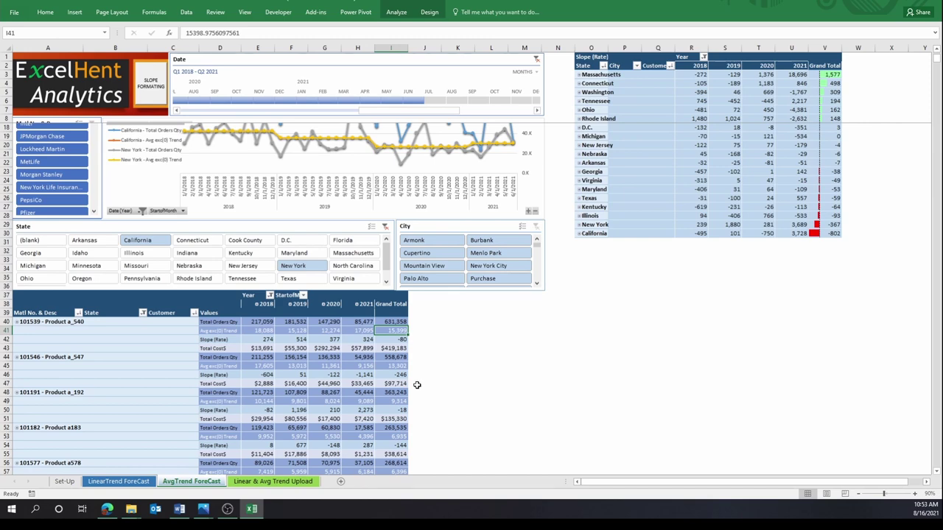
Keep only the top six average-trend products, a_540 through a577, in the pivot
{"action": "scroll", "coordinate": [416, 385], "scroll_direction": "down", "scroll_amount": 4}
{"action": "left_click_drag", "start_coordinate": [33, 216], "coordinate": [33, 418]}
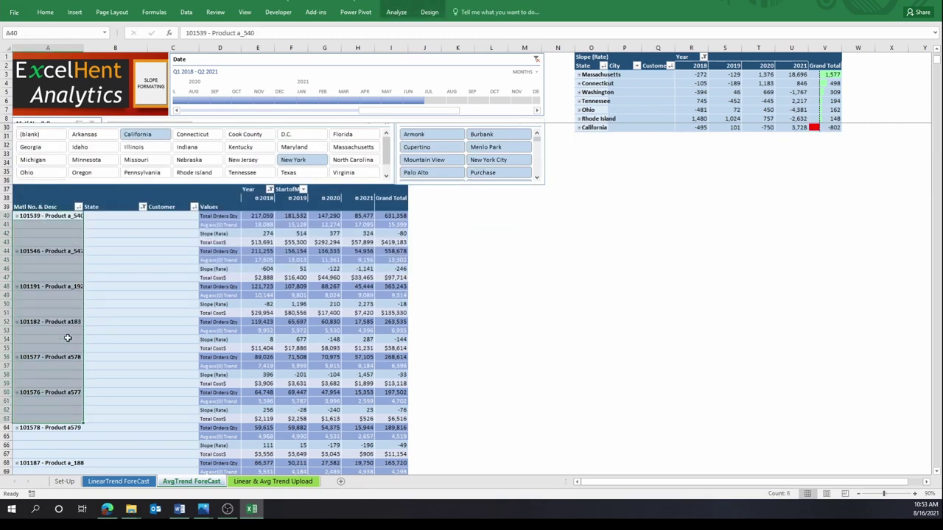
{"action": "right_click", "coordinate": [67, 296]}
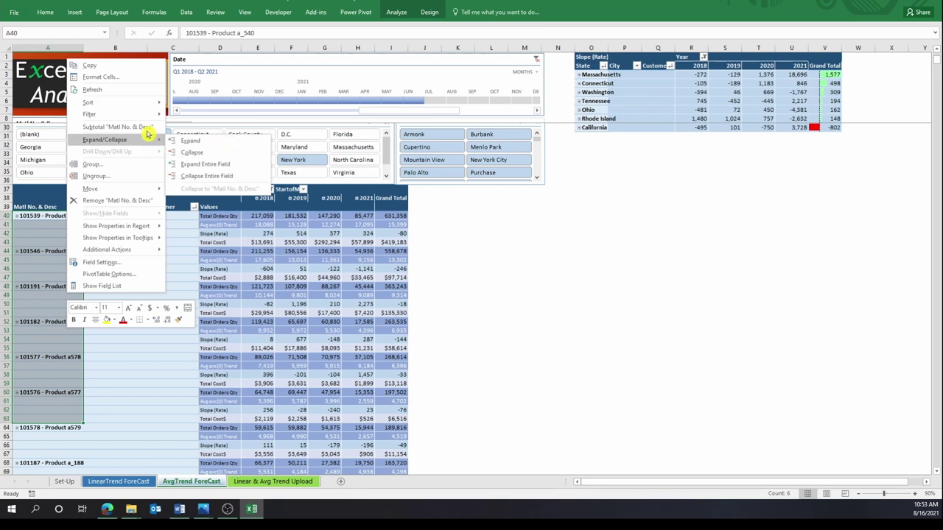
{"action": "mouse_move", "coordinate": [111, 115]}
{"action": "left_click", "coordinate": [239, 129]}
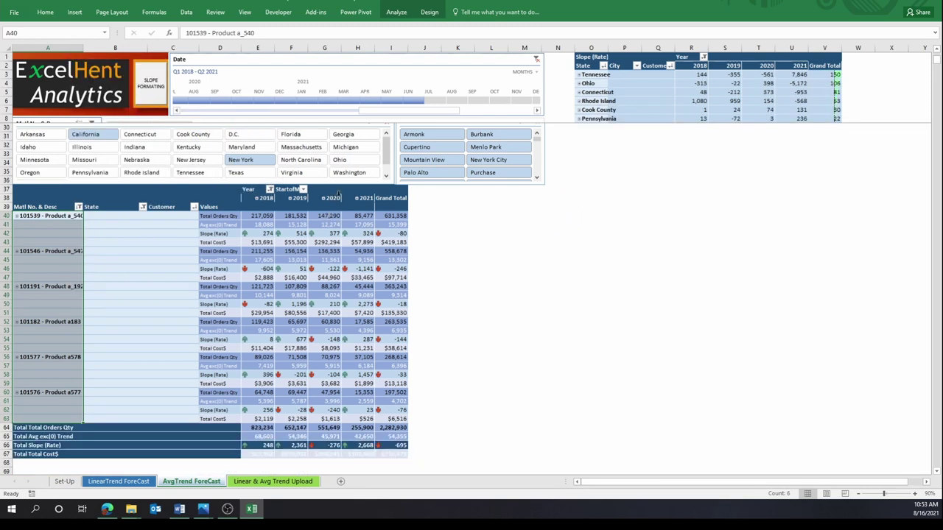
Expand 2020 and 2021 into monthly columns and select the products' Grand Total figures
{"action": "left_click", "coordinate": [354, 199]}
{"action": "left_click", "coordinate": [324, 199]}
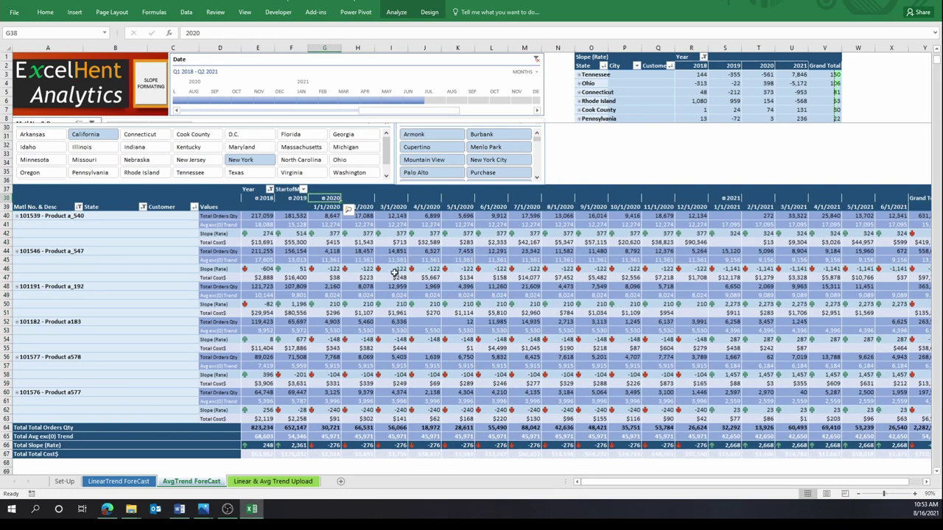
{"action": "mouse_move", "coordinate": [394, 270]}
{"action": "left_mouse_down"}
{"action": "mouse_move", "coordinate": [940, 276]}
{"action": "mouse_move", "coordinate": [599, 296]}
{"action": "left_mouse_up"}
{"action": "scroll", "coordinate": [521, 347], "scroll_direction": "up", "scroll_amount": 6}
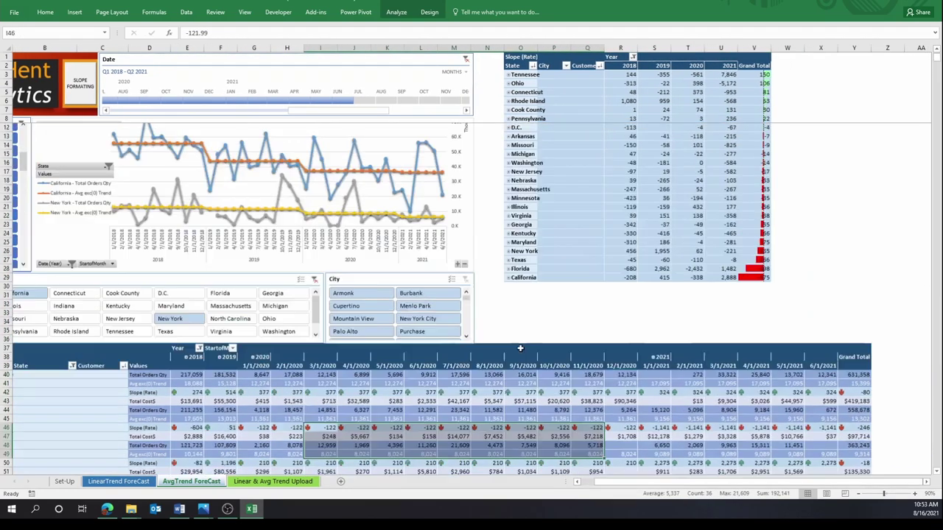
{"action": "left_click", "coordinate": [850, 352]}
{"action": "scroll", "coordinate": [851, 352], "scroll_direction": "down", "scroll_amount": 6}
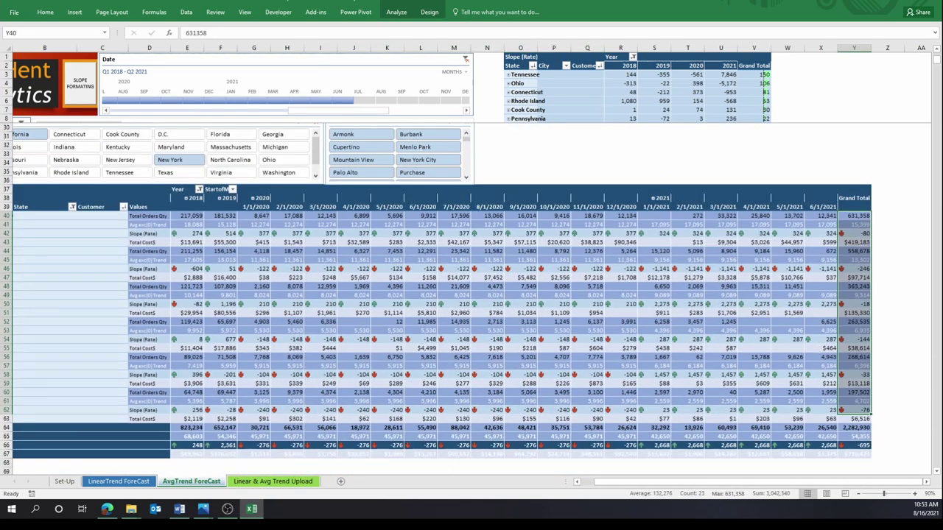